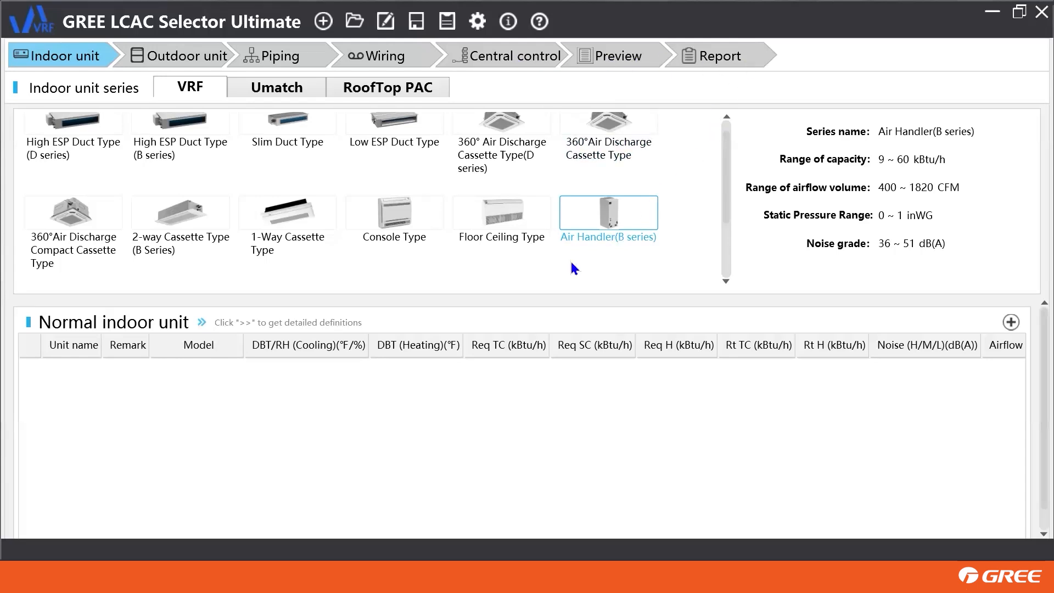
Start a new Air Handler(B series) indoor unit with manual selection and choose the model GMV-ND60A/B-T(U)
scroll(286, 246, "up", 1)
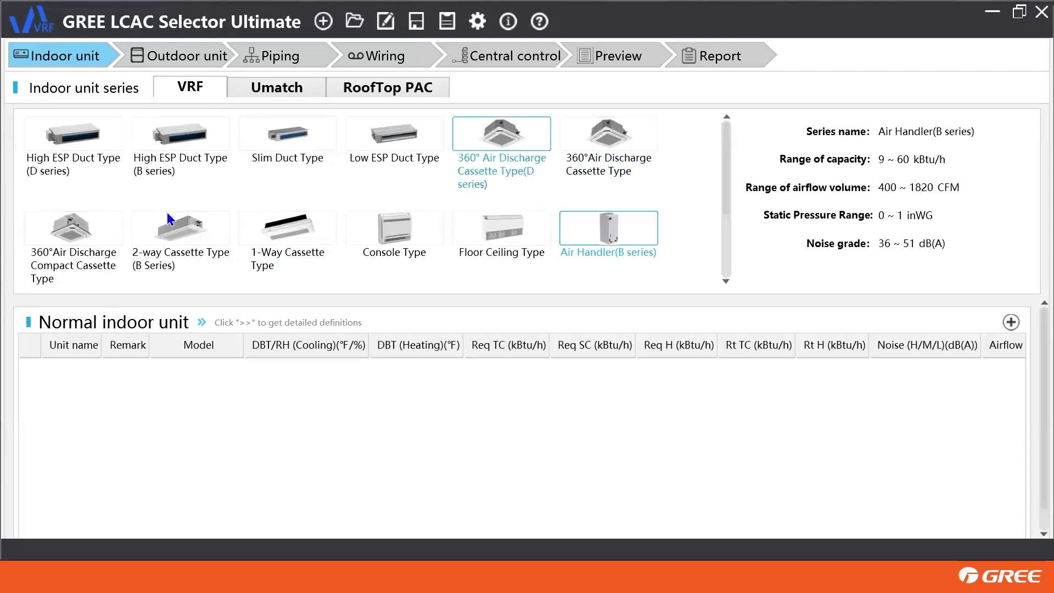
scroll(663, 184, "down", 1)
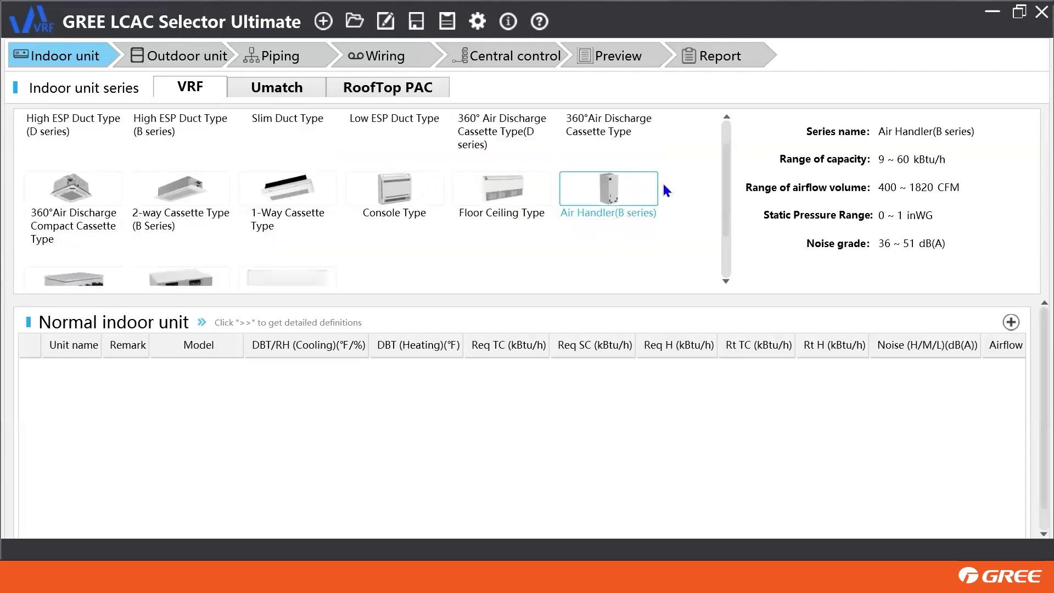
scroll(664, 185, "down", 2)
scroll(493, 230, "up", 3)
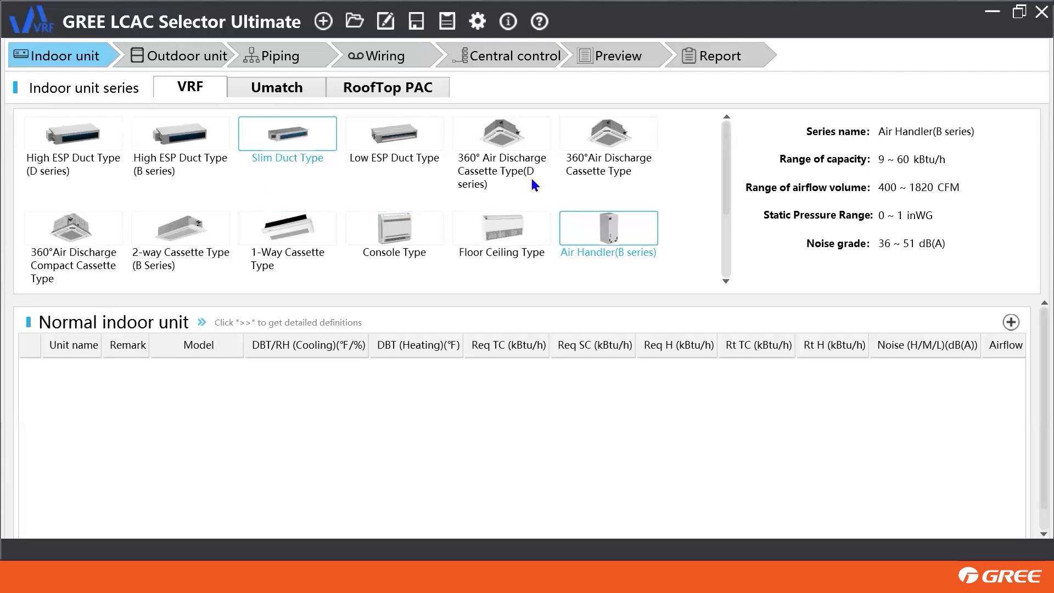
scroll(694, 204, "down", 1)
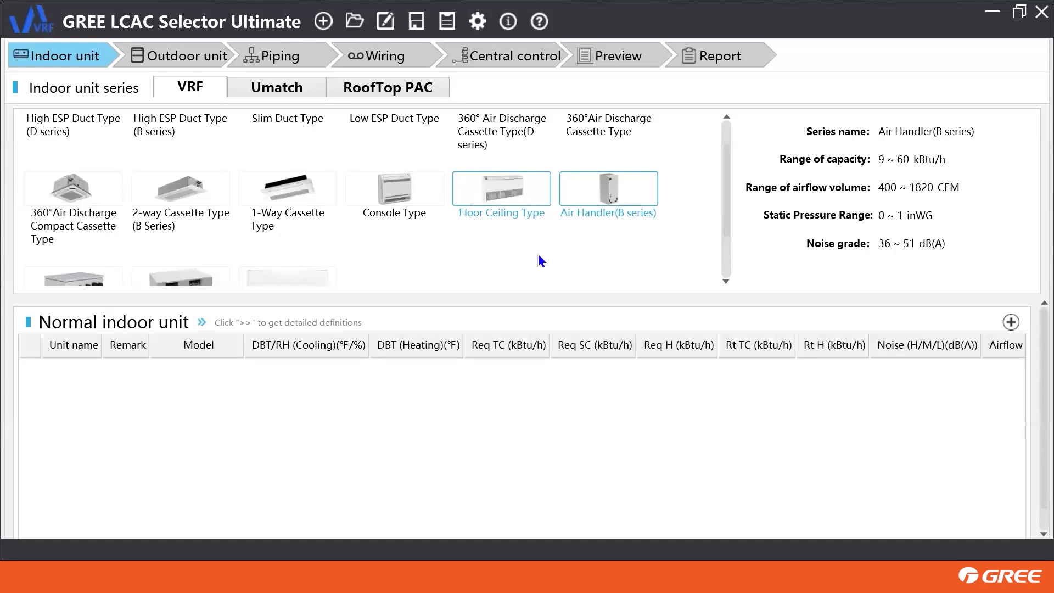
double_click(608, 190)
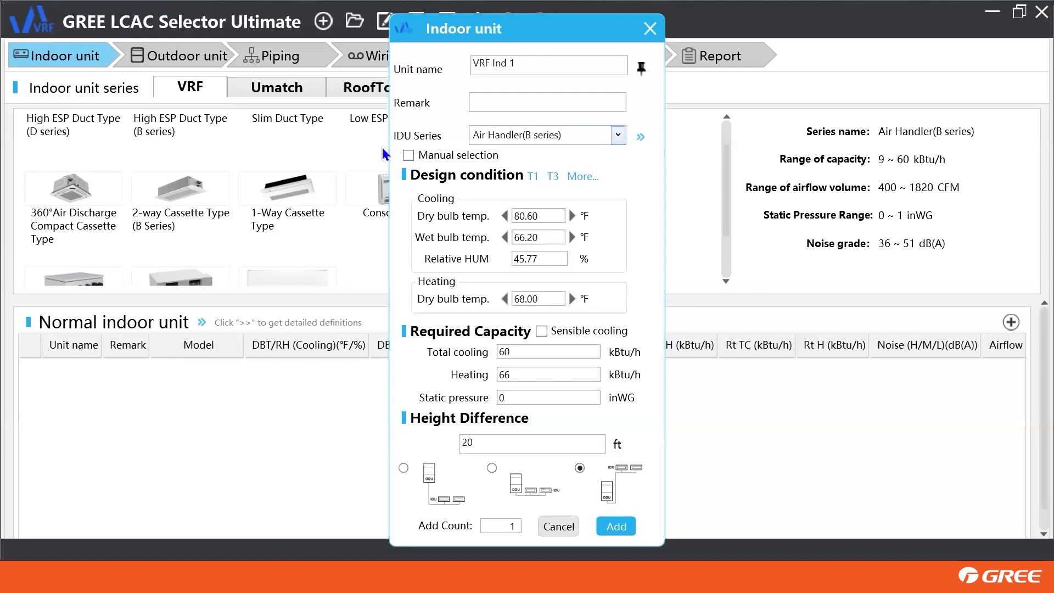
left_click(418, 153)
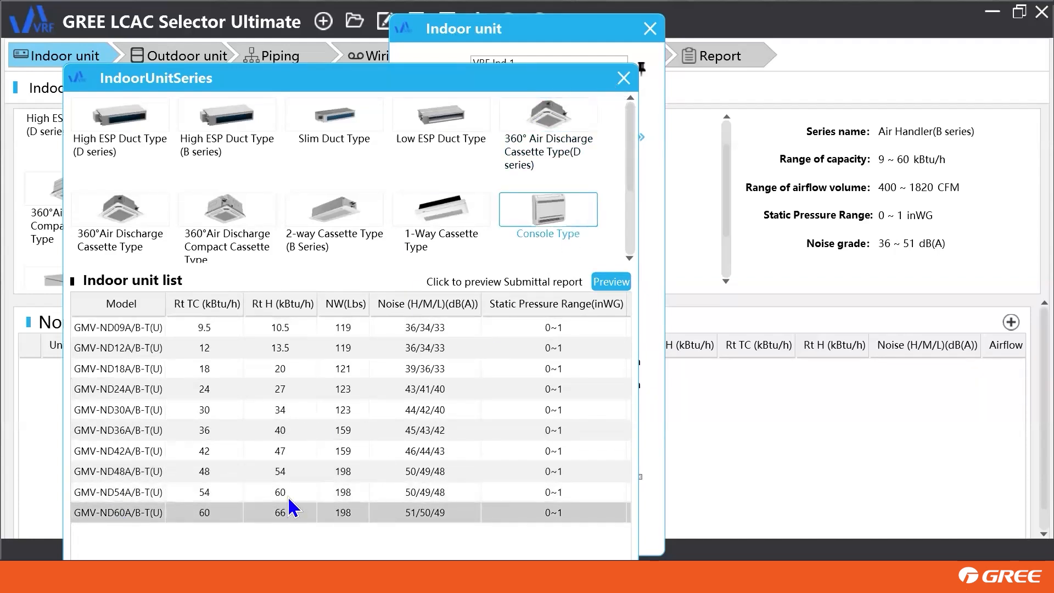
left_click(235, 510)
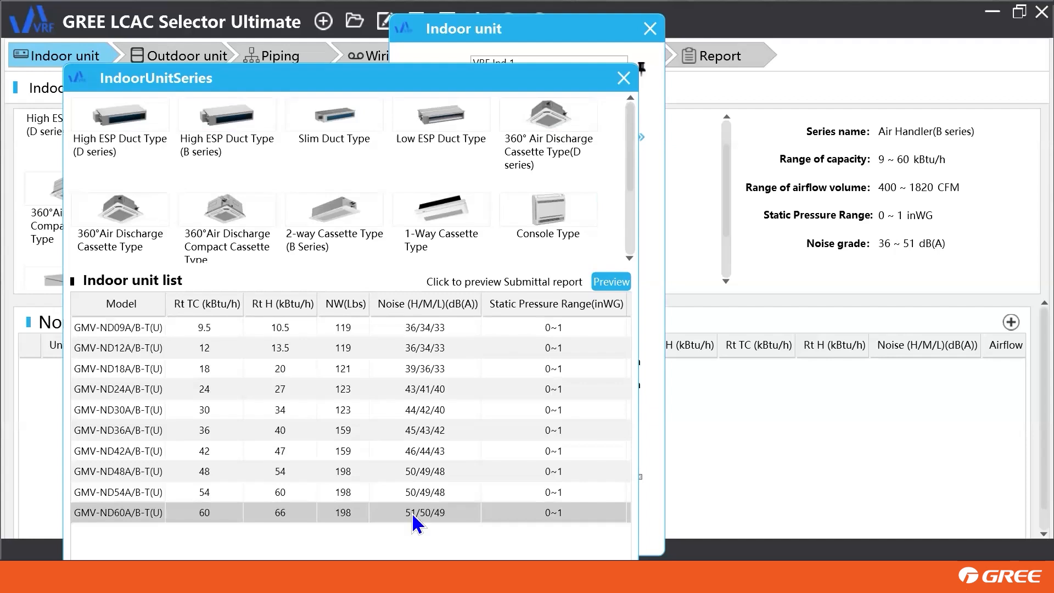
left_click(624, 79)
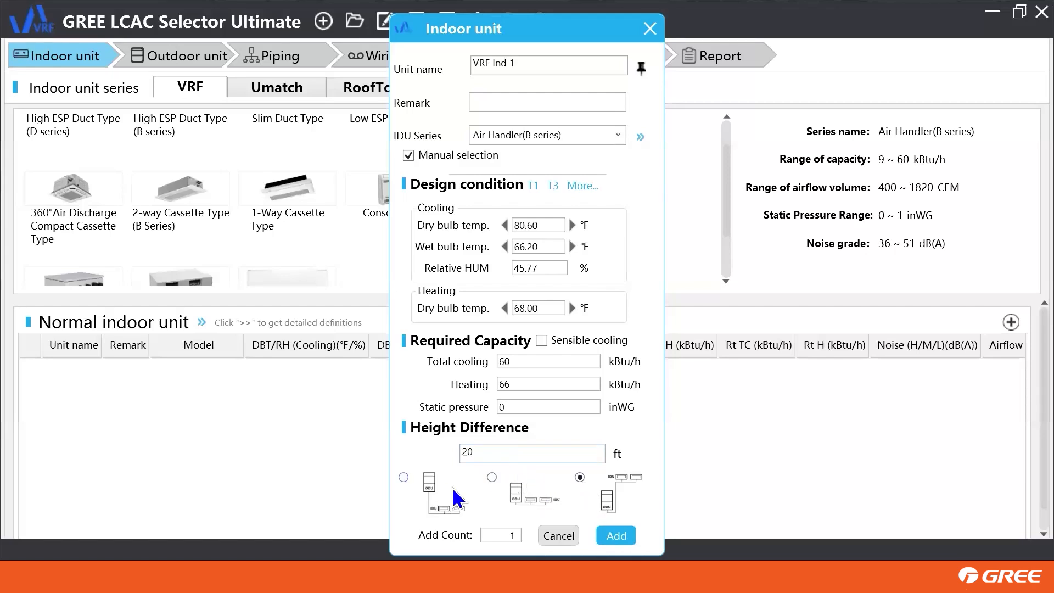
Try the height difference layouts, including the indoor units level with the outdoor unit and above it
left_click(403, 476)
left_click(491, 476)
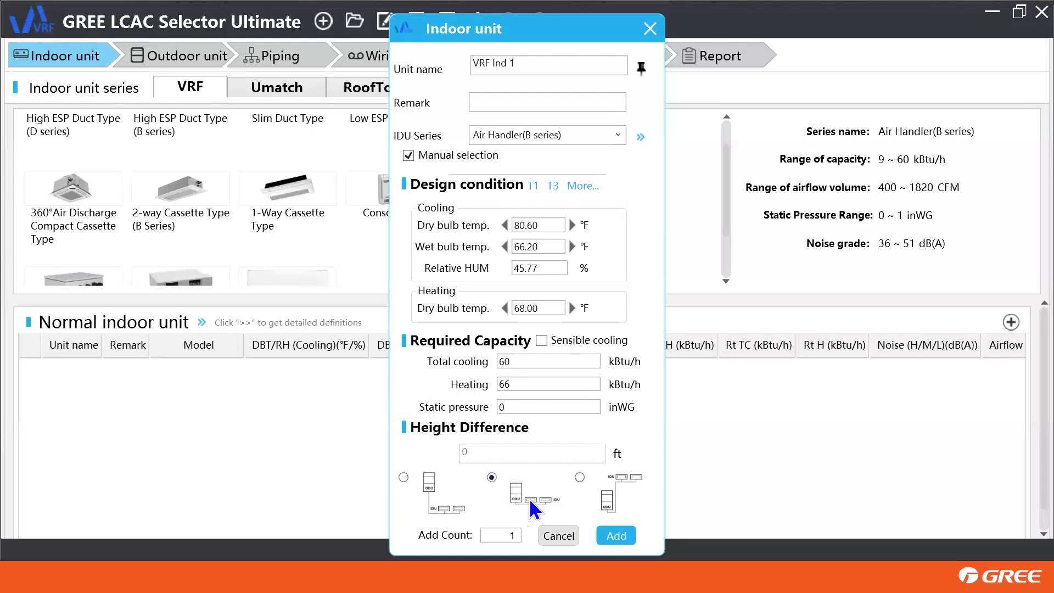
mouse_move(544, 500)
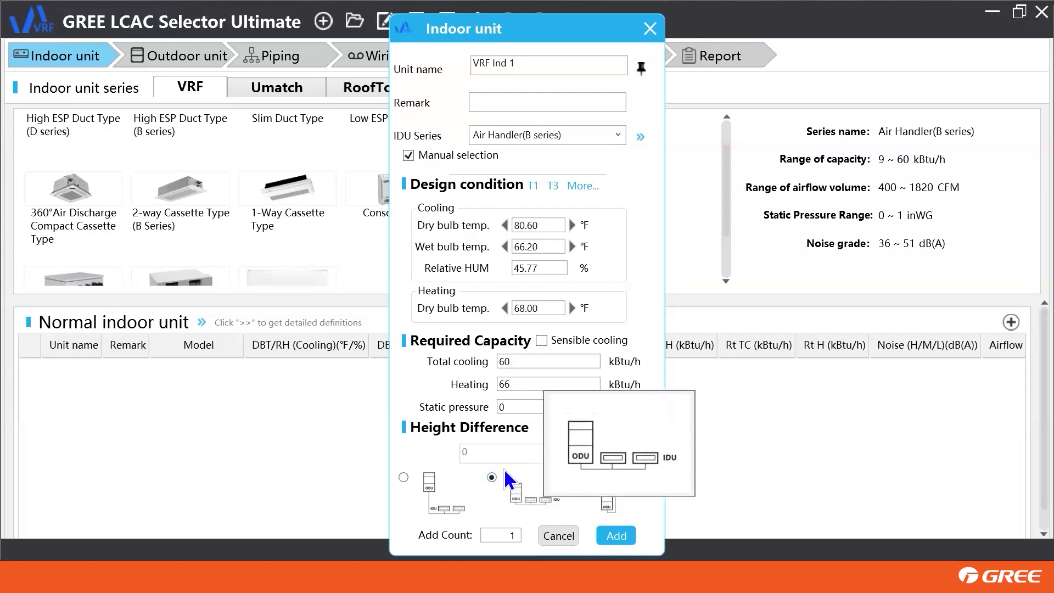
mouse_move(627, 512)
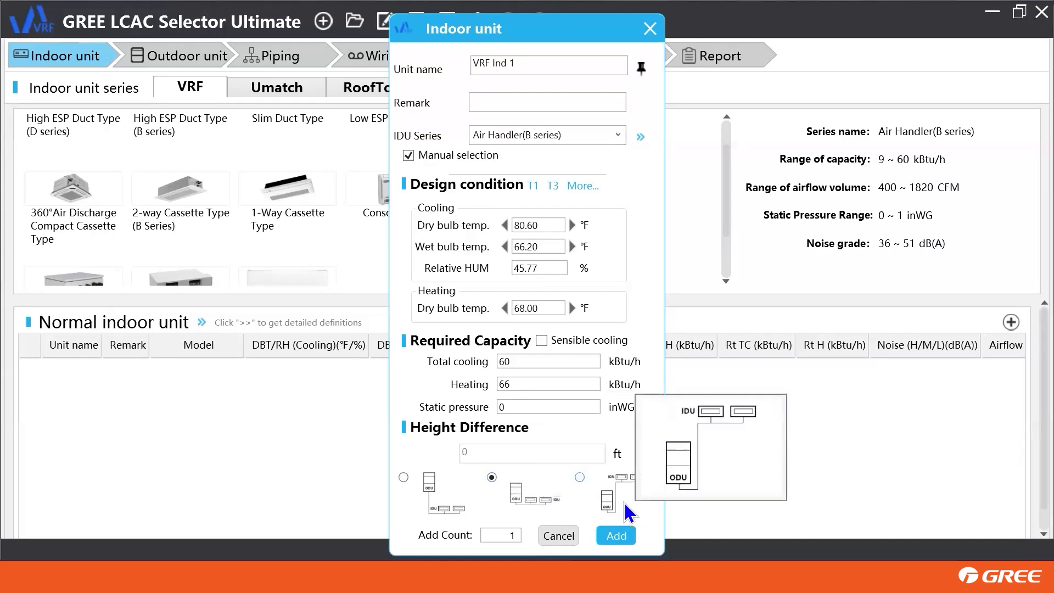
left_click(579, 476)
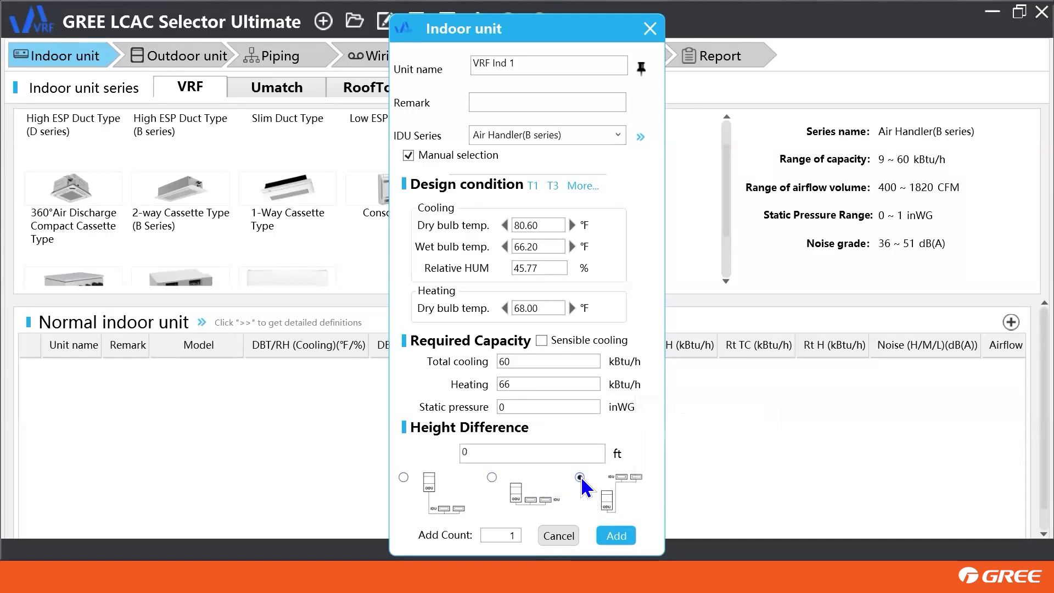
mouse_move(617, 473)
mouse_move(553, 483)
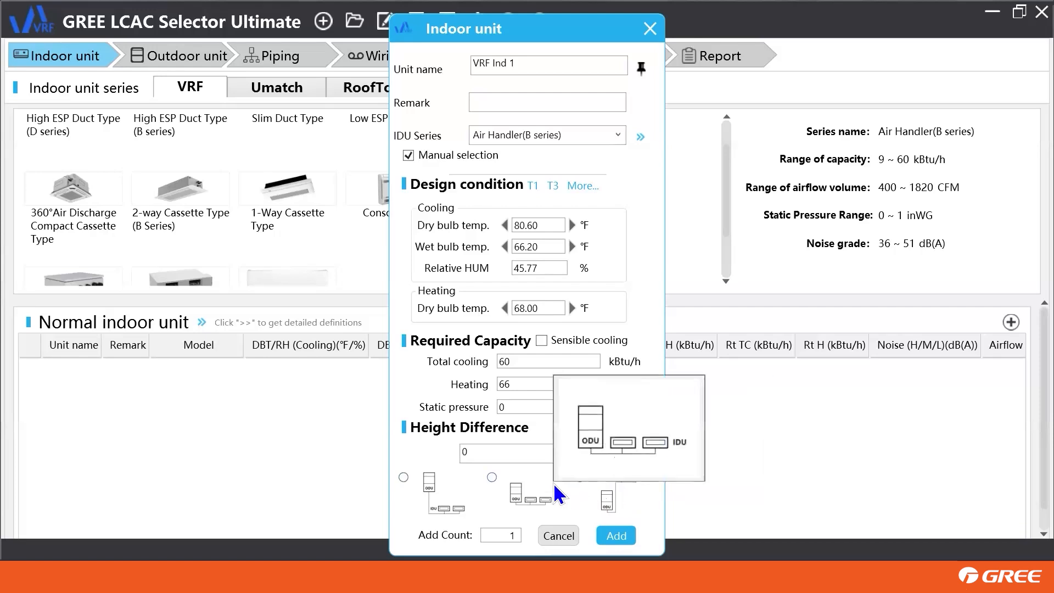
left_click(492, 478)
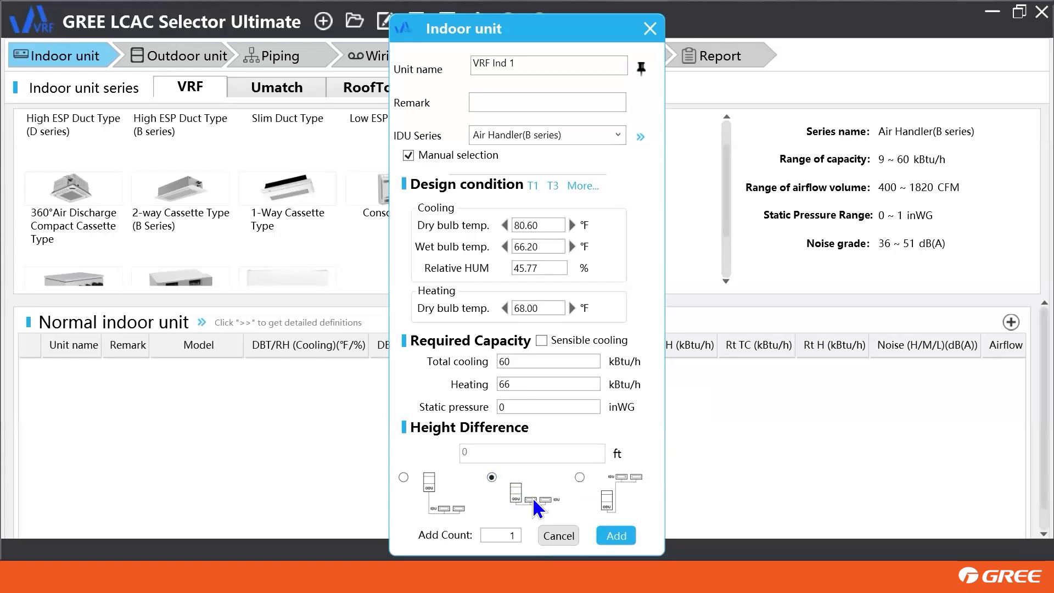
mouse_move(531, 499)
Choose the layout with the outdoor unit above the indoor units and set the height difference to 20 ft
left_click(403, 477)
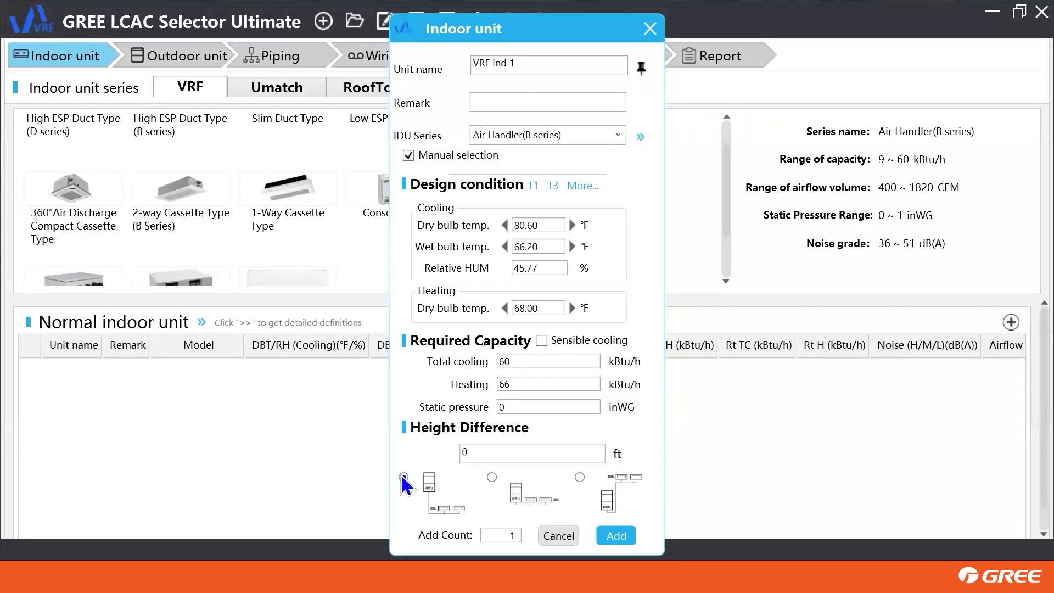
left_click(484, 459)
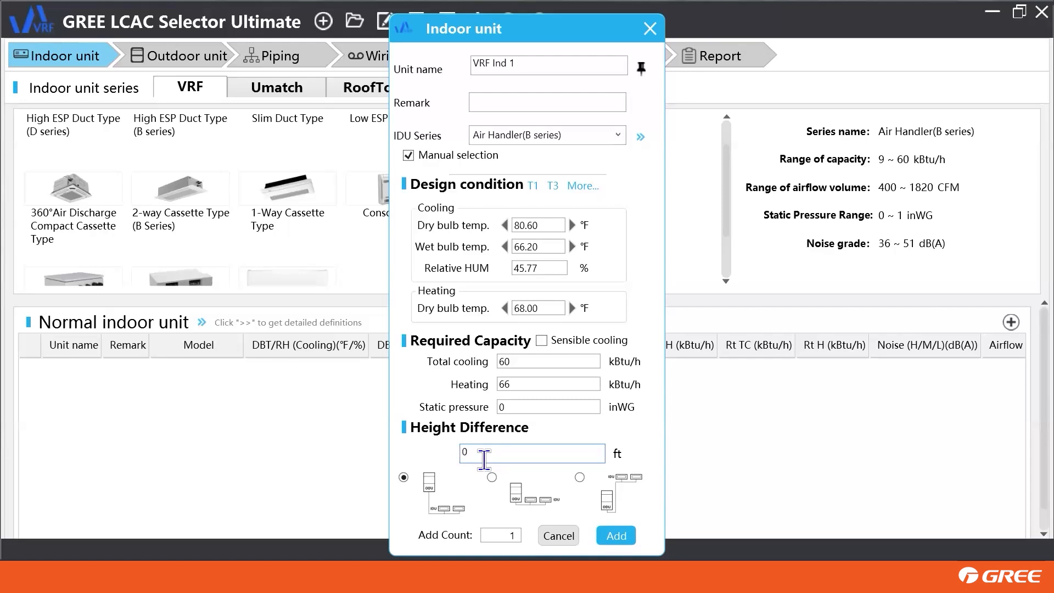
key("BackSpace")
type("20")
mouse_move(432, 486)
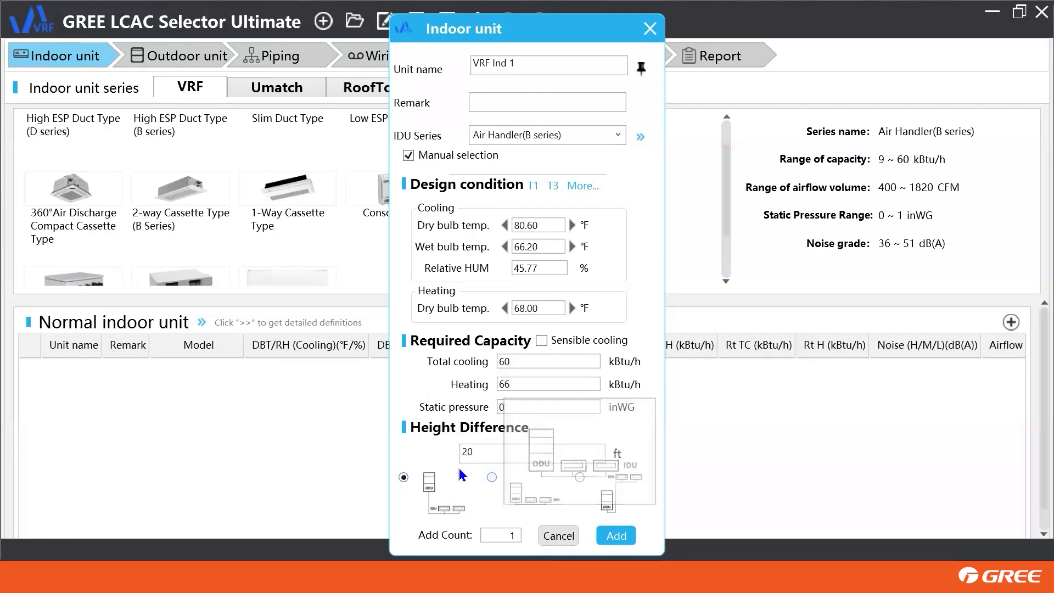
mouse_move(472, 502)
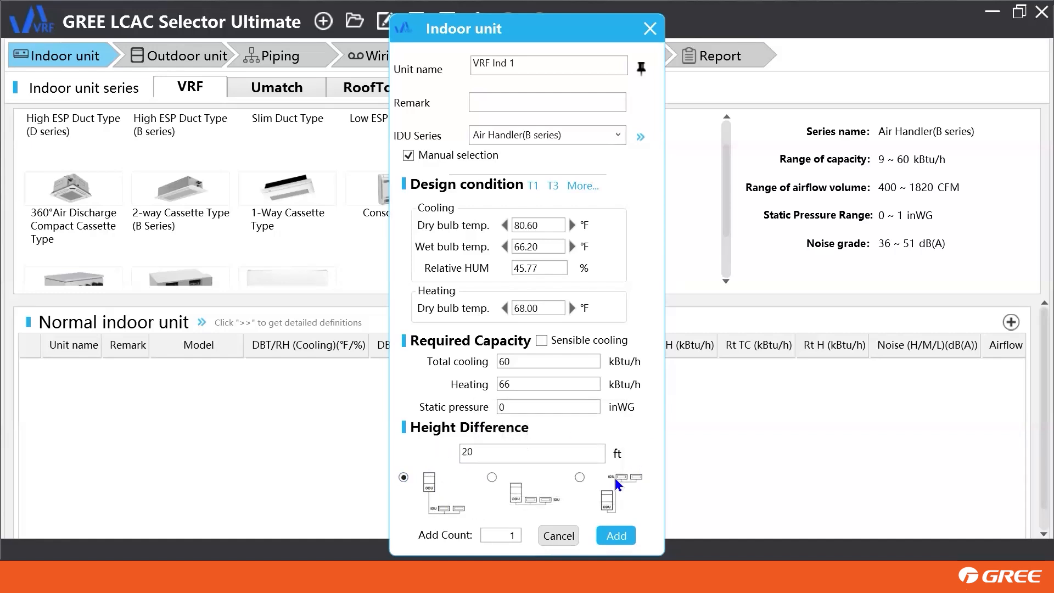
Switch the layout to indoor units above the outdoor unit, add the air handler to the project and close its dialog
left_click(580, 478)
left_click(618, 532)
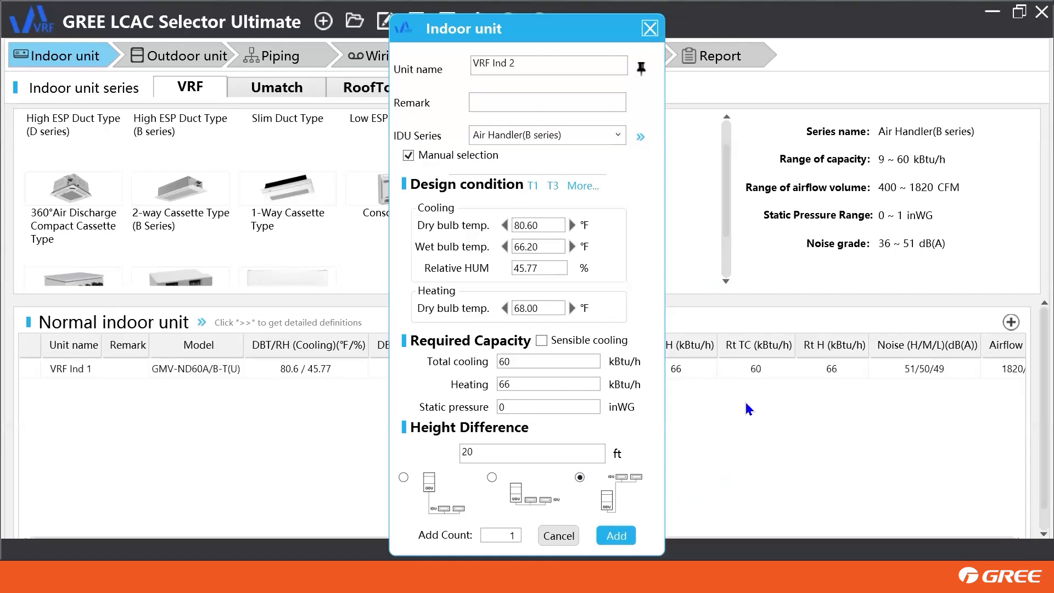
left_click(650, 29)
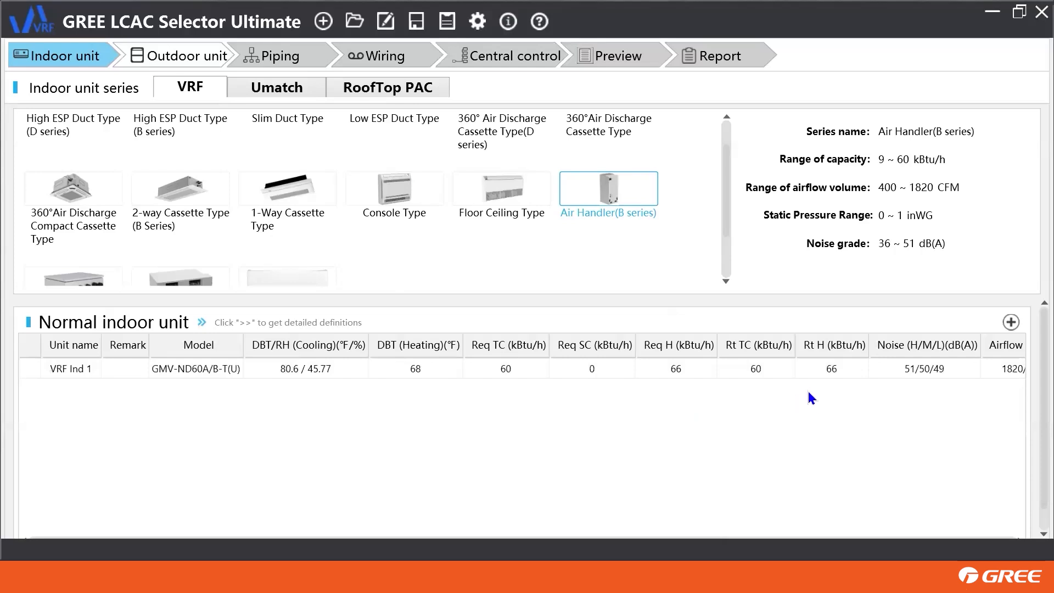
Delete the VRF Ind 1 air handler from the normal indoor unit list
left_click(797, 365)
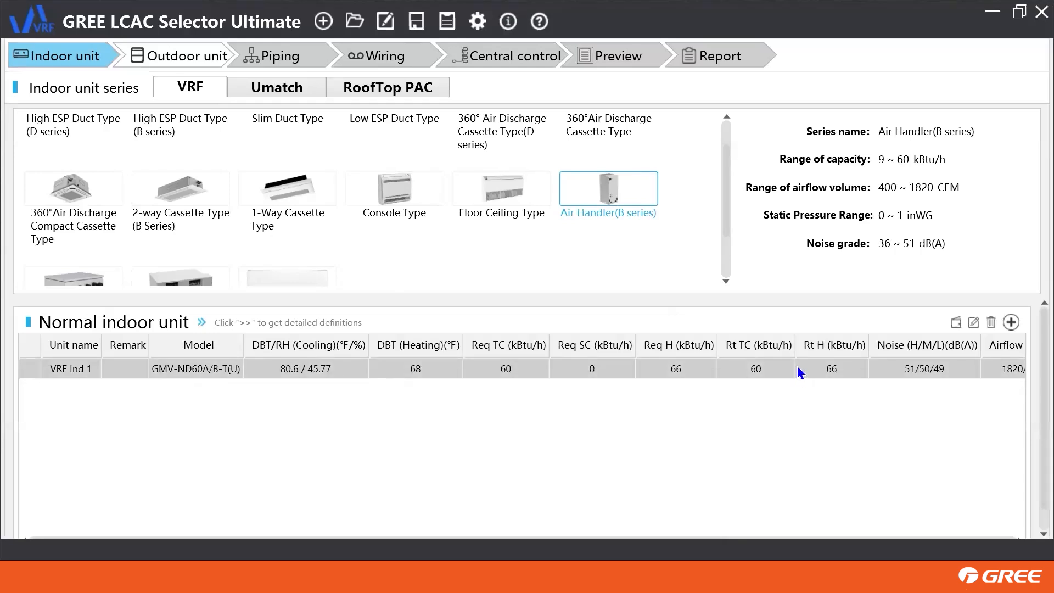
left_click(992, 323)
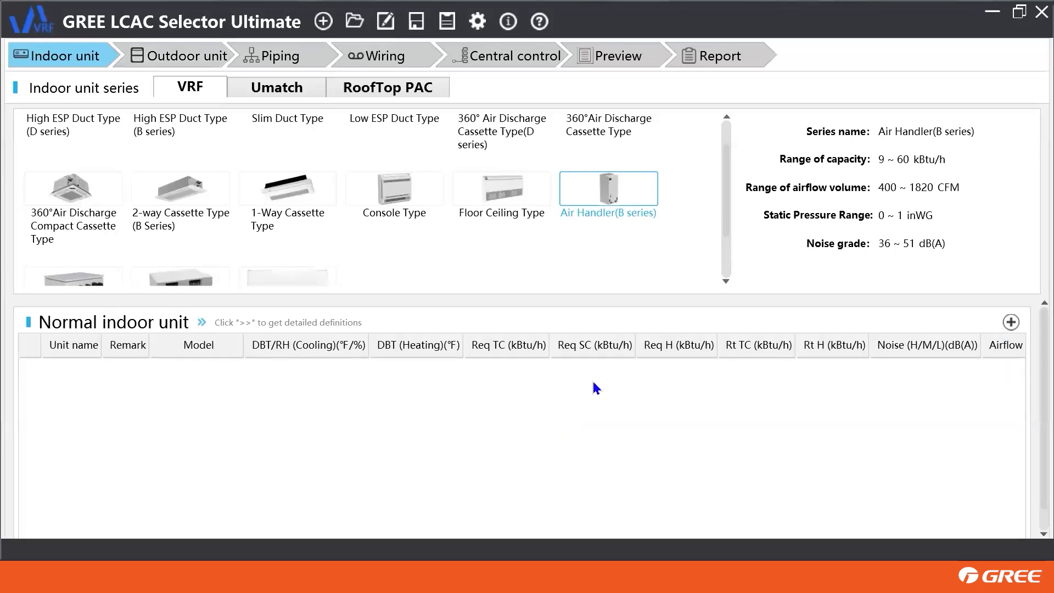
Add an Air Handler(B series) indoor unit using manual selection with the model GMV-ND36A/B-T(U)
double_click(605, 196)
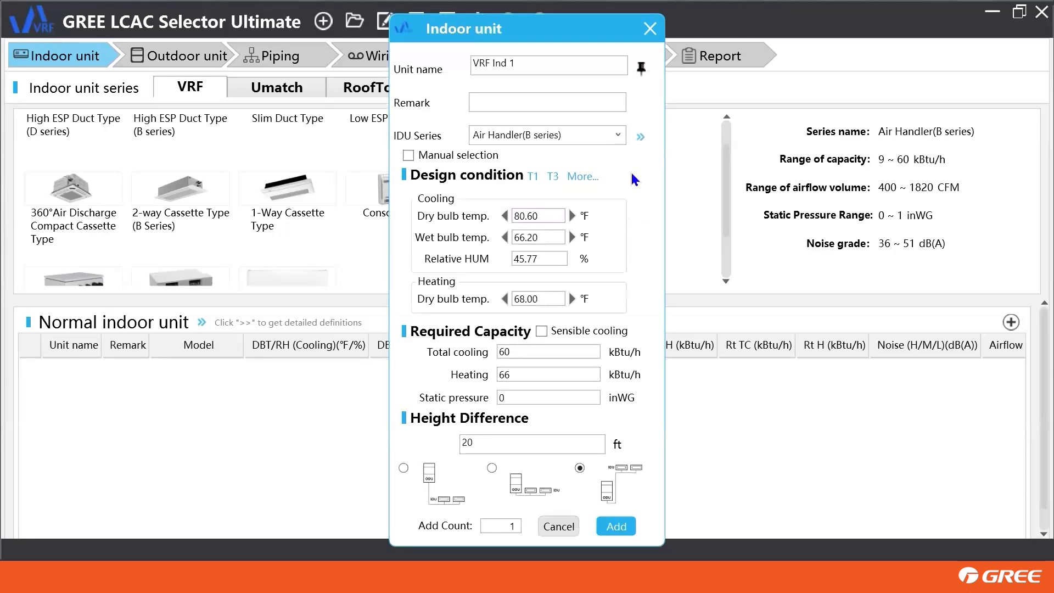
left_click(408, 157)
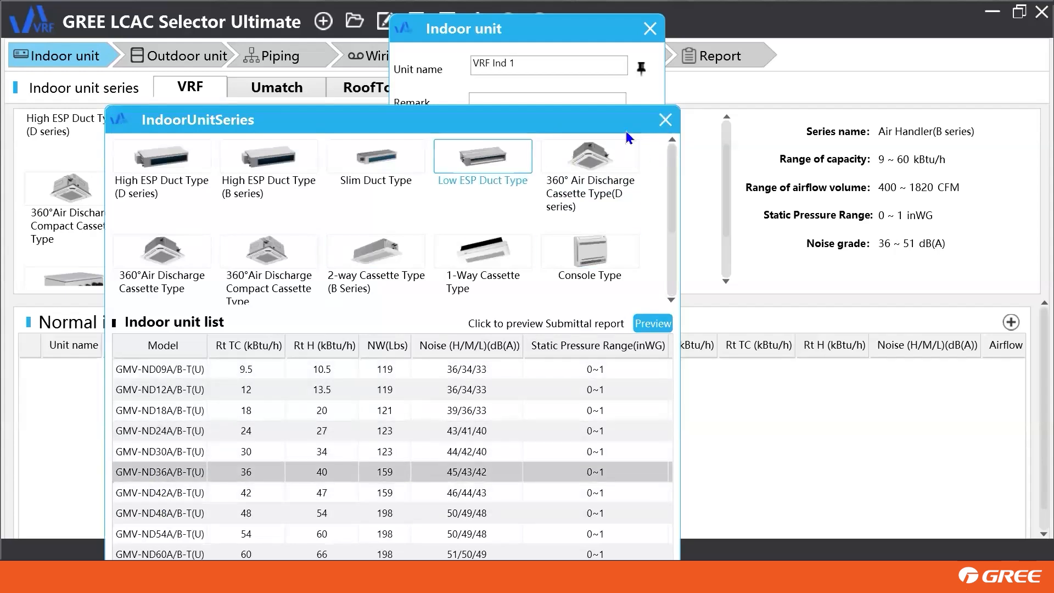
left_click(665, 119)
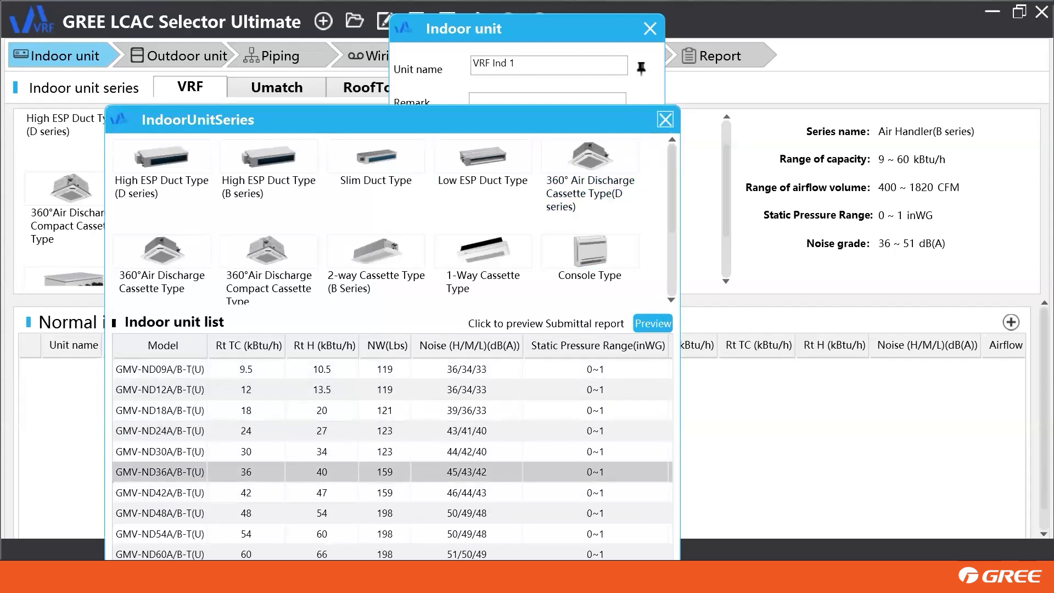
left_click(616, 534)
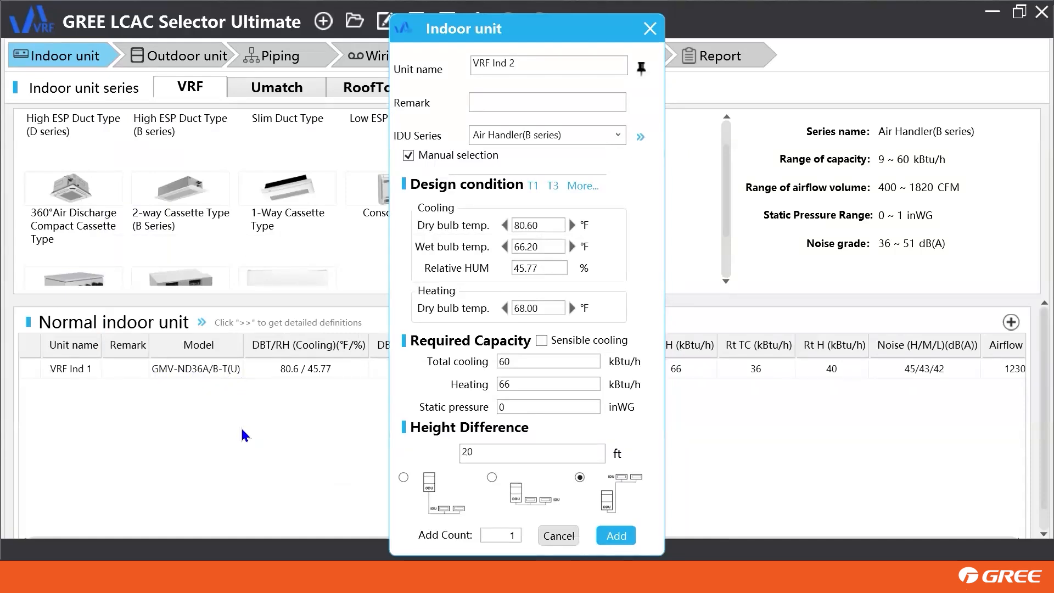
Try to add a Wall Mounted Type(lomo B4 panel) indoor unit, model GMV-ND12G/B4B-T(U), from the indoor unit series overview
left_click(640, 138)
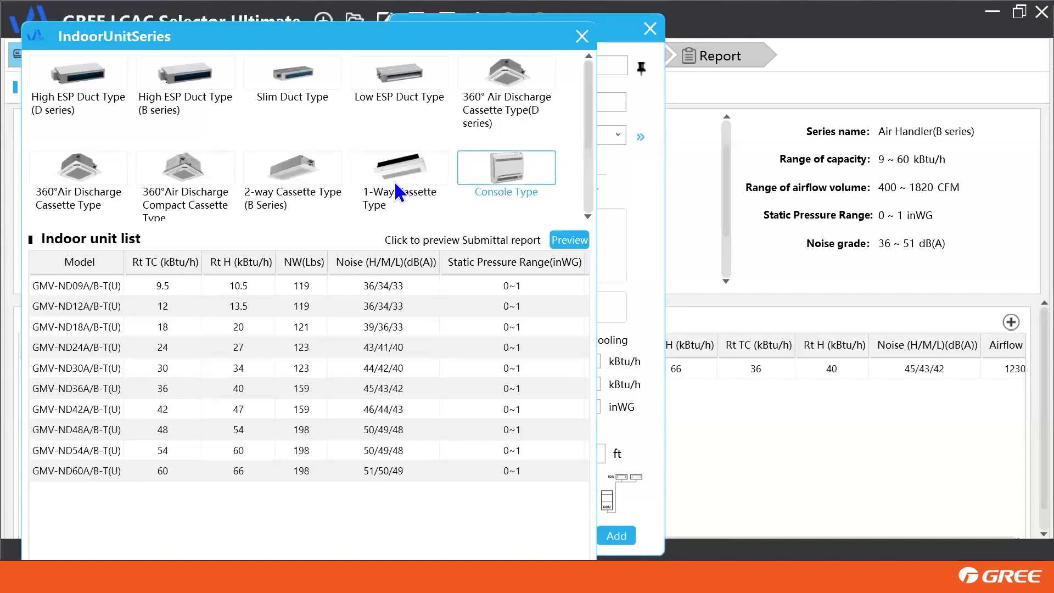
scroll(345, 157, "down", 3)
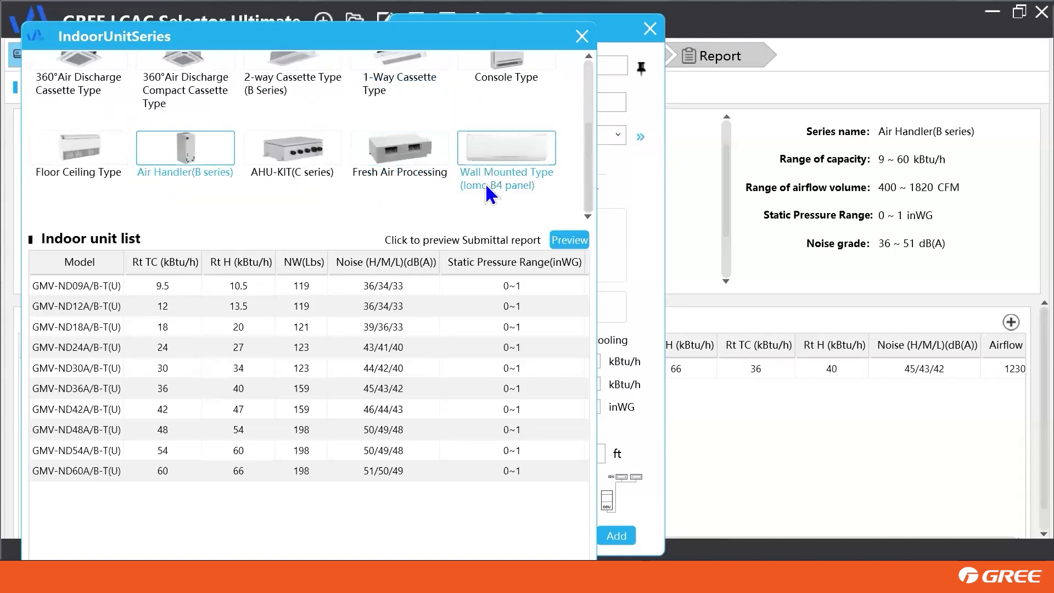
left_click(494, 153)
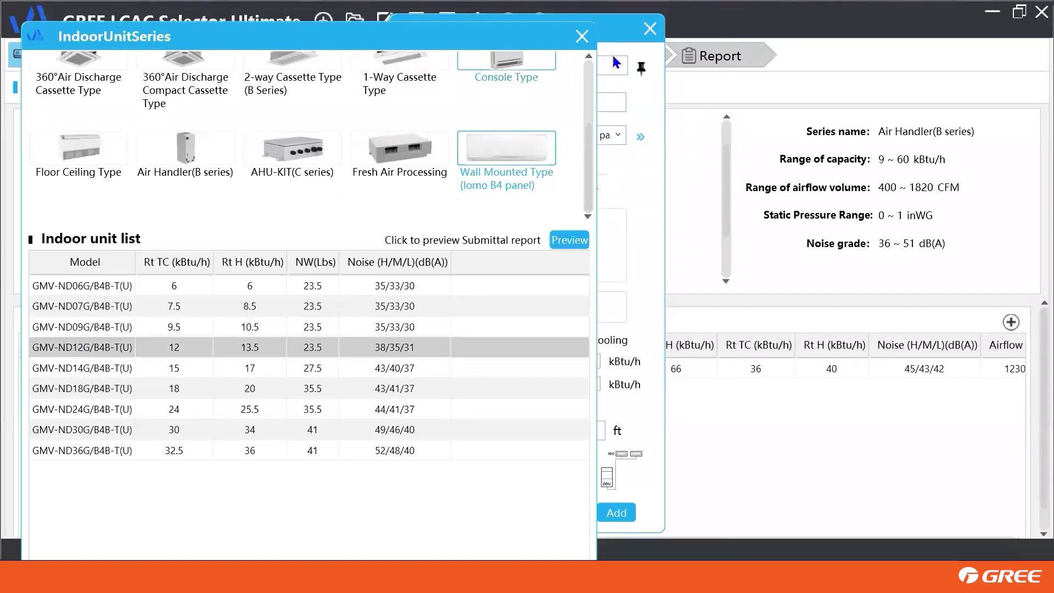
left_click(617, 511)
left_click(616, 503)
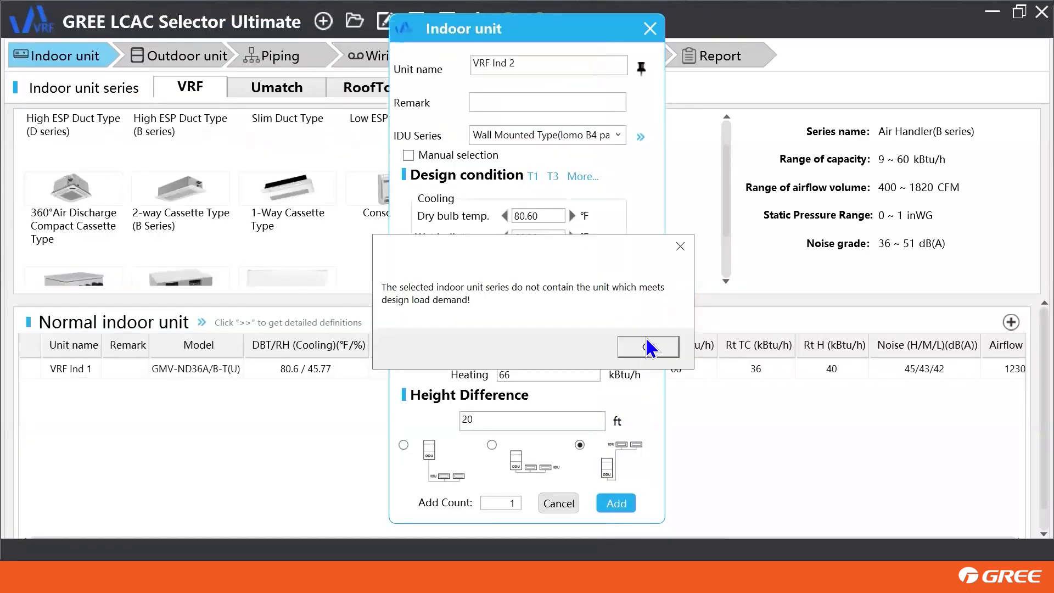
left_click(647, 345)
Add a Wall Mounted Type(lomo B4 panel) indoor unit by manual selection, model GMV-ND12G/B4B-T(U), and close the dialog
left_click(618, 136)
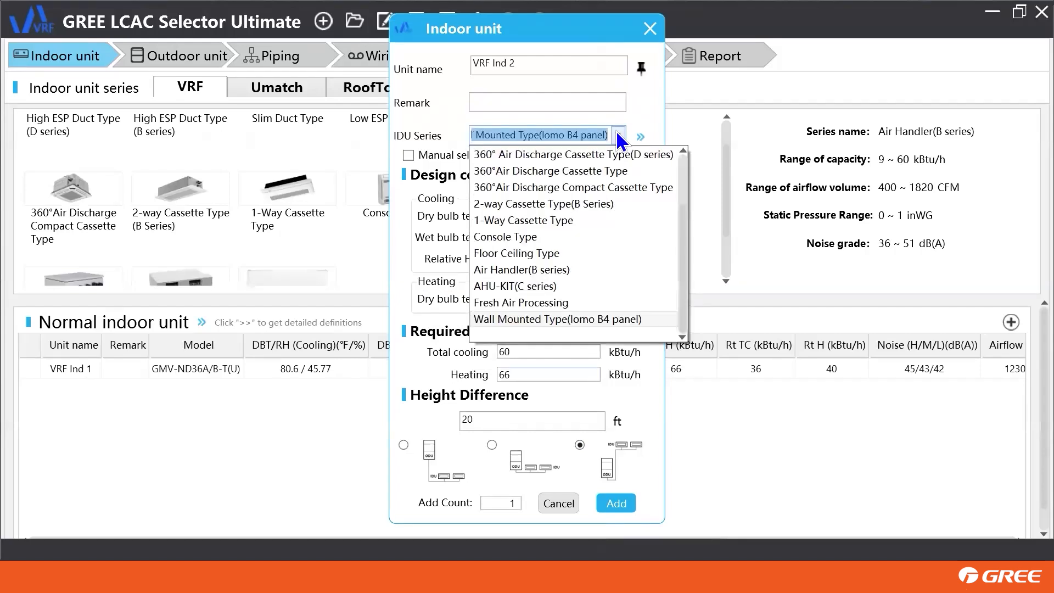
left_click(513, 319)
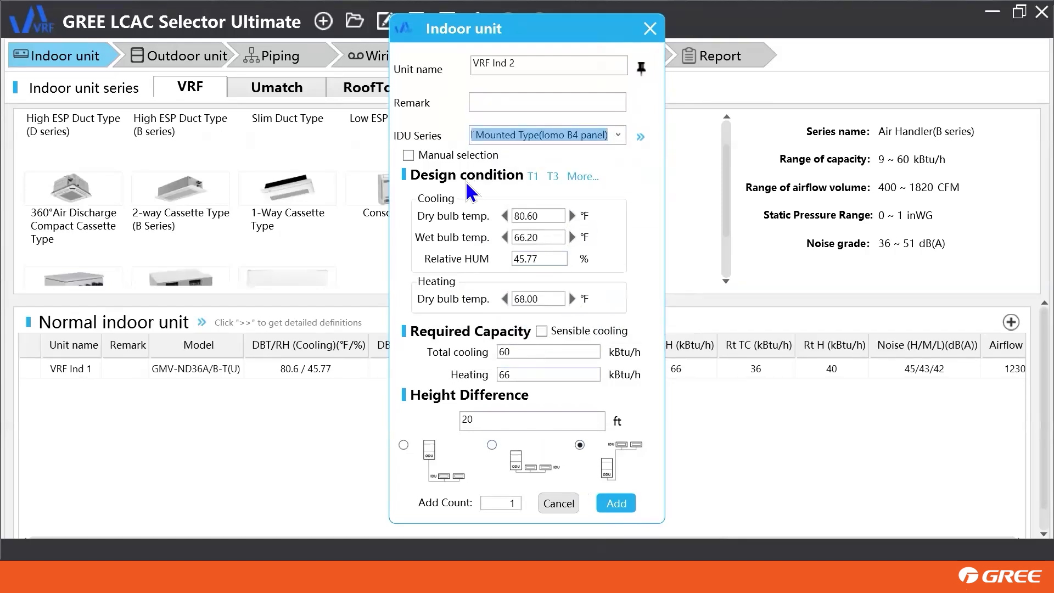
left_click(409, 157)
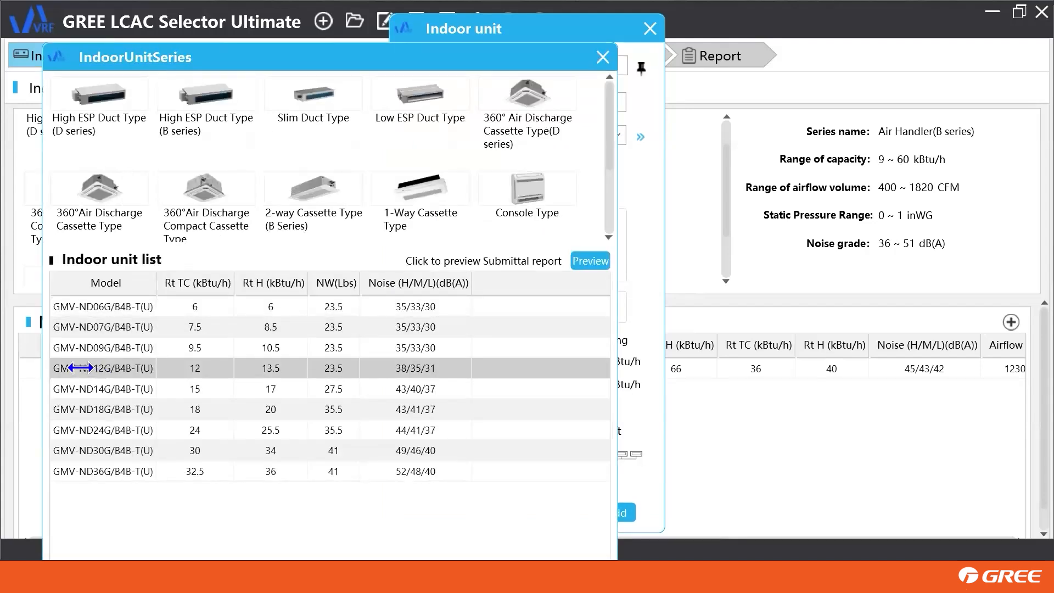
left_click(603, 57)
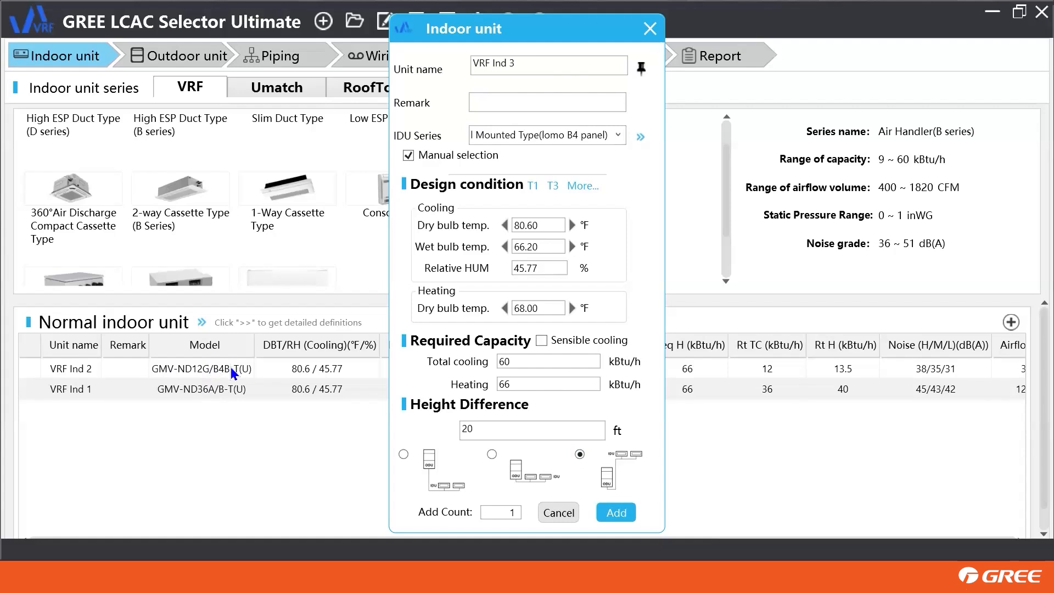
left_click(650, 28)
scroll(591, 210, "up", 1)
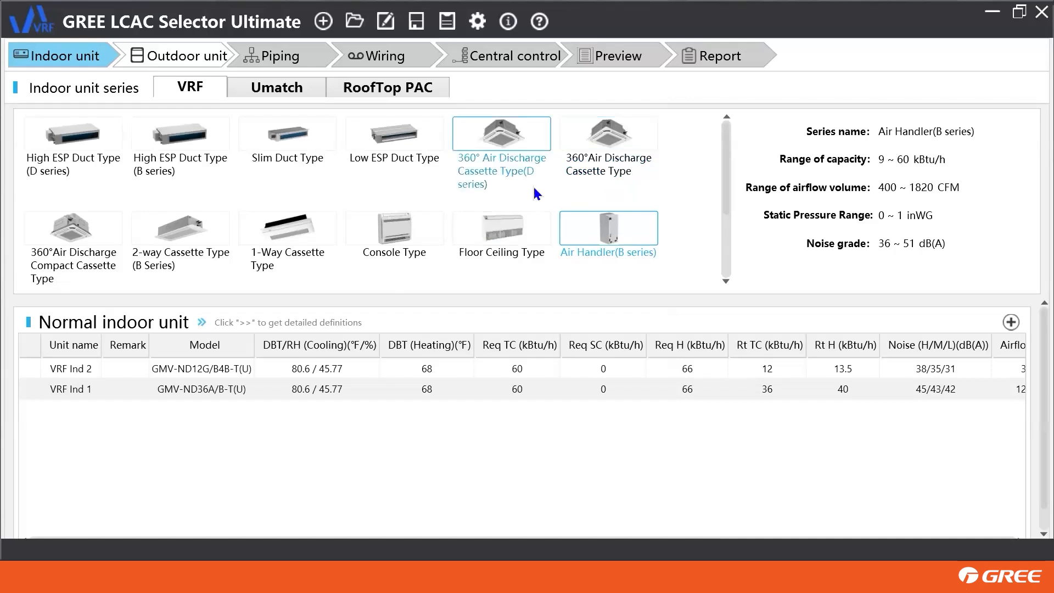
Add a 360° Air Discharge Cassette Type(D series) indoor unit by manual selection, model GMV-ND09T/D-T(U), and close the dialog
left_click(501, 139)
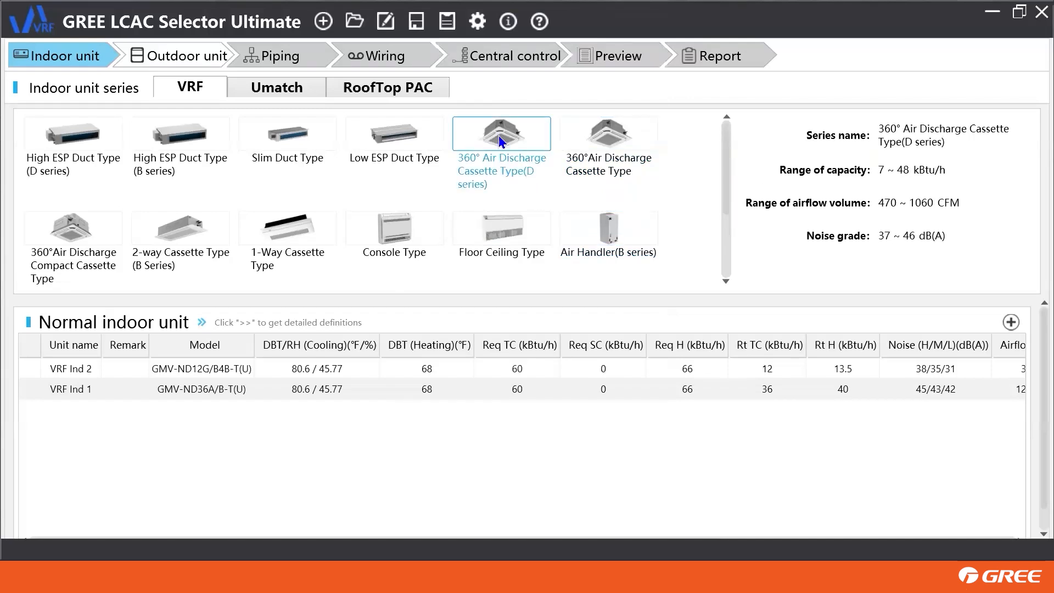
double_click(501, 140)
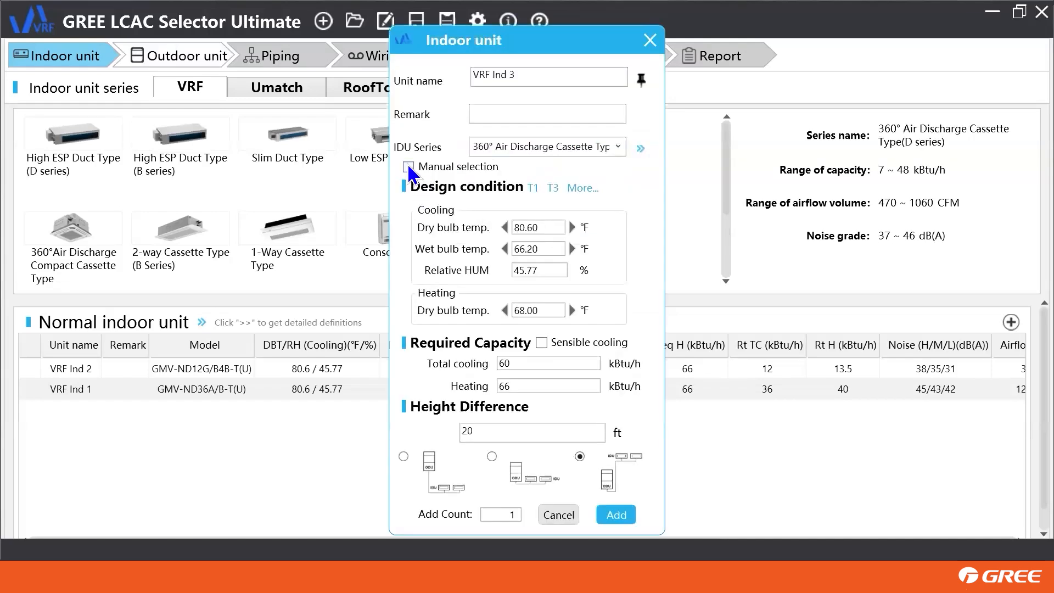
left_click(408, 167)
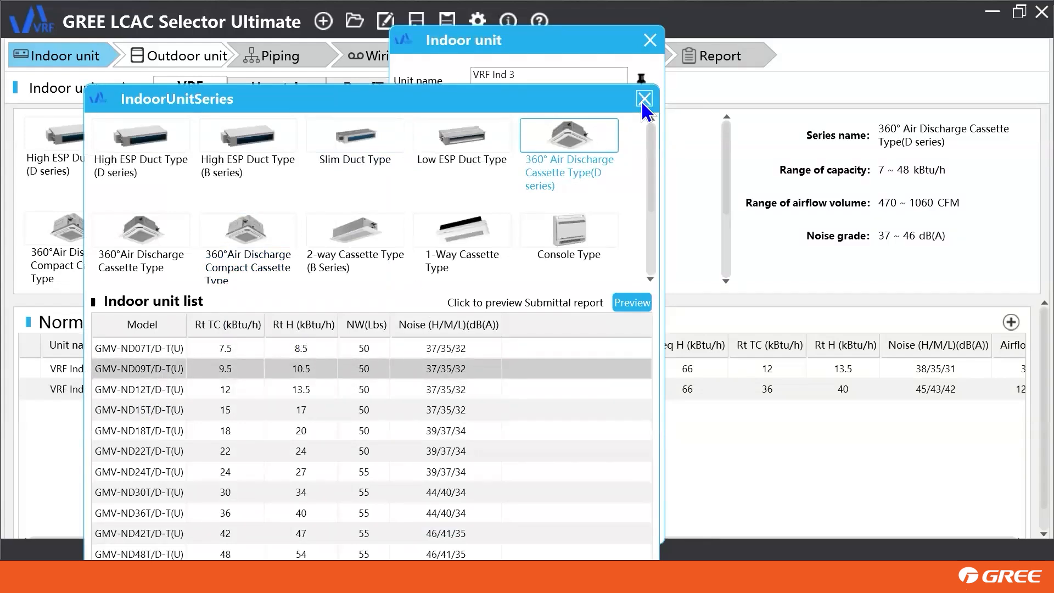
left_click(615, 515)
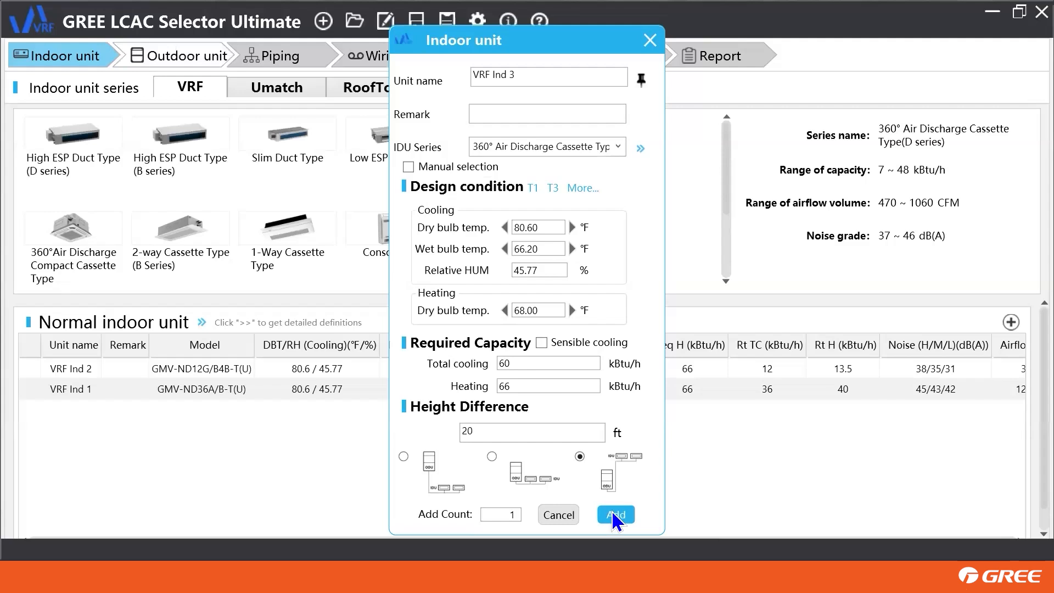
left_click(612, 512)
left_click(650, 342)
left_click(409, 167)
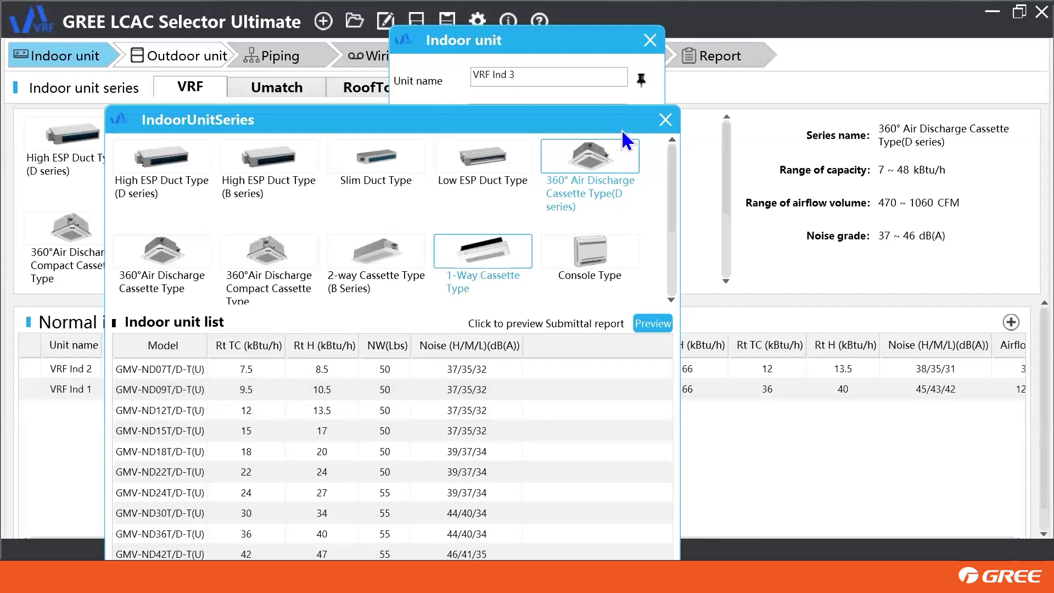
left_click(664, 118)
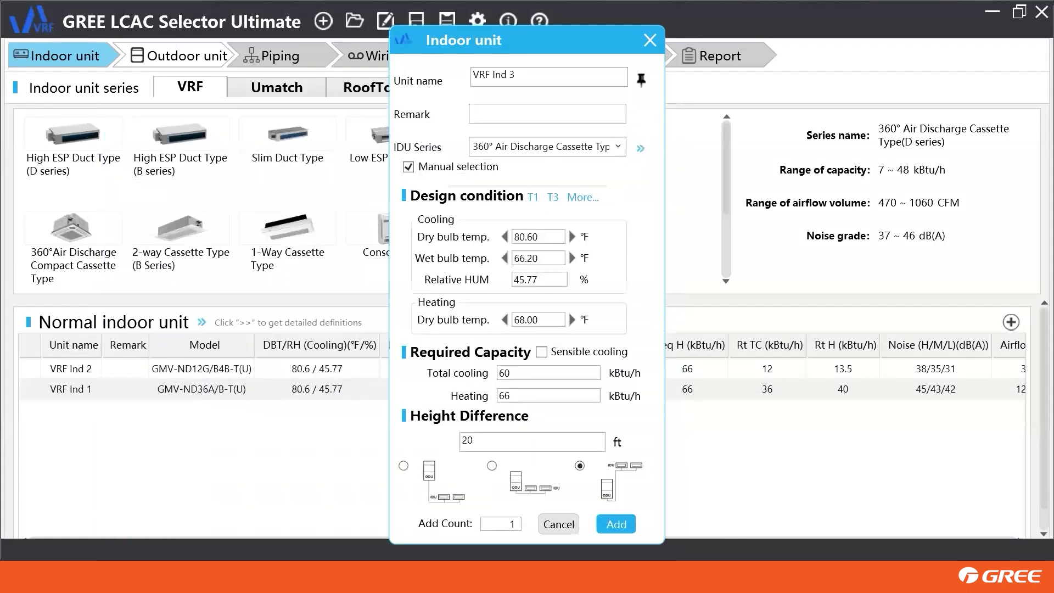
left_click(616, 523)
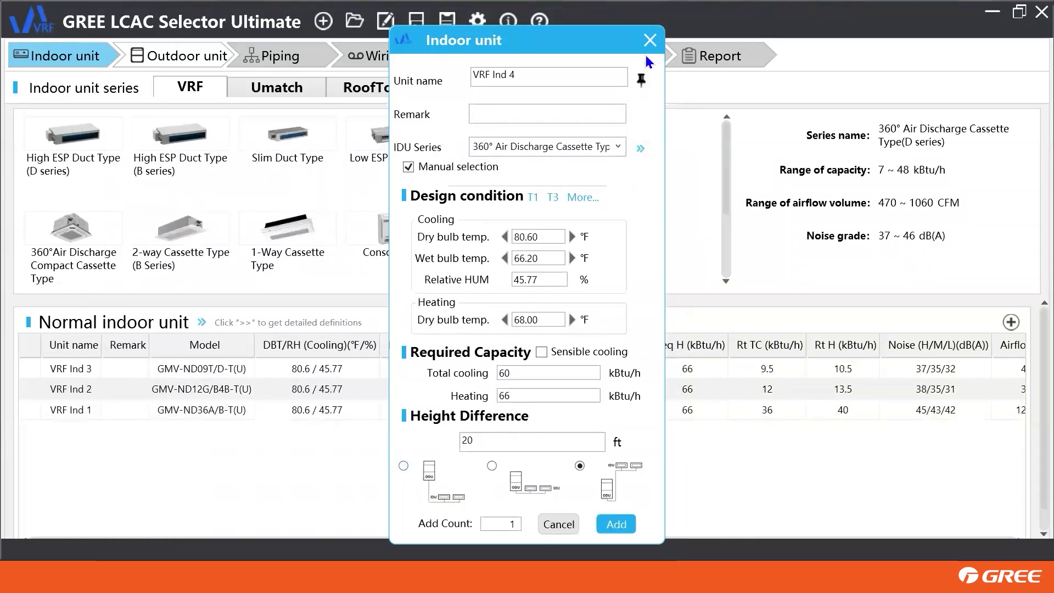
left_click(650, 40)
left_click(187, 372)
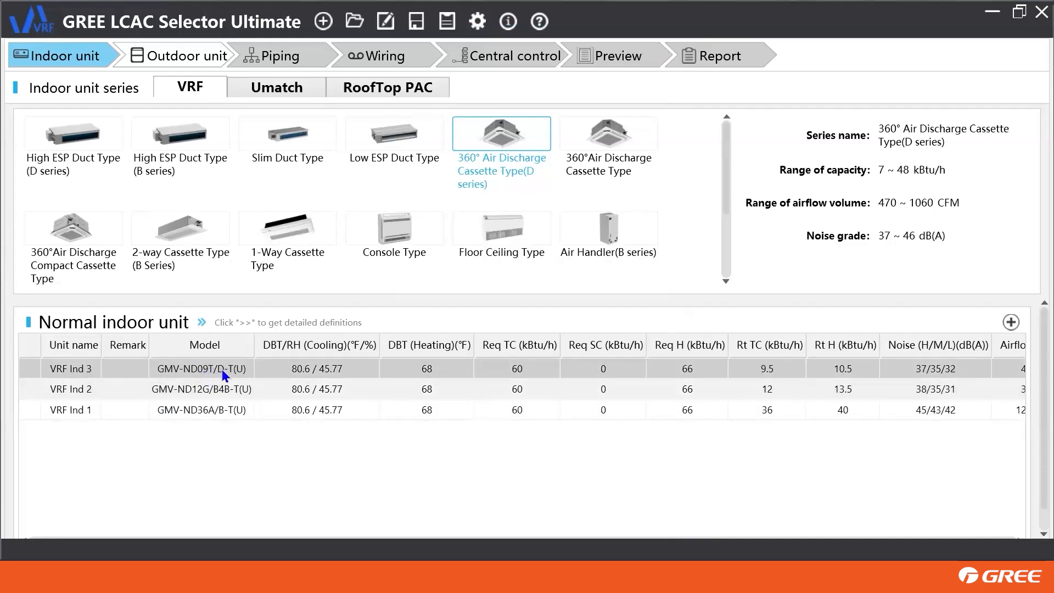
left_click(175, 394)
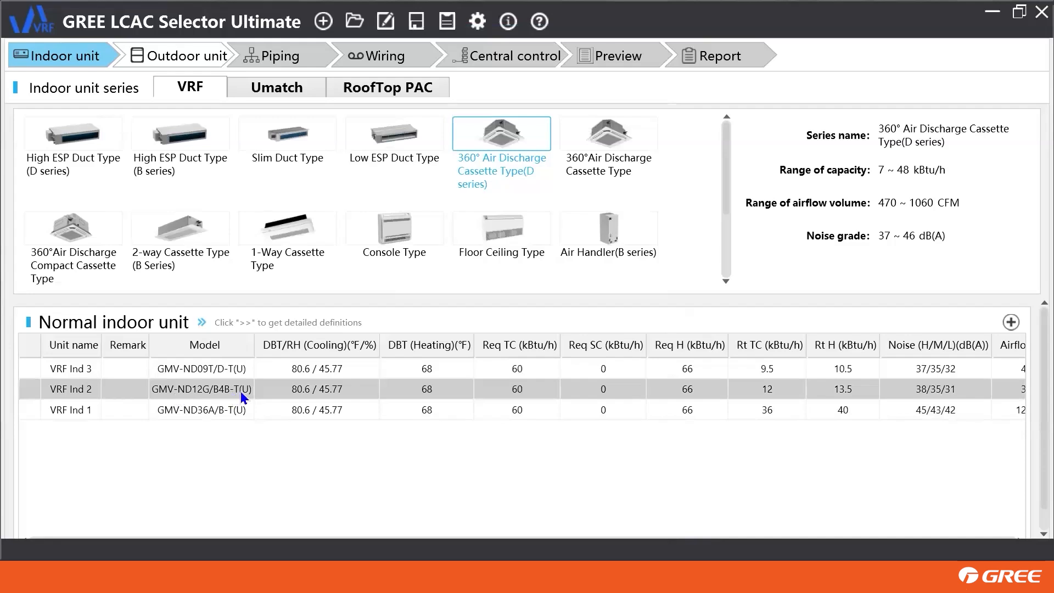
left_click(183, 411)
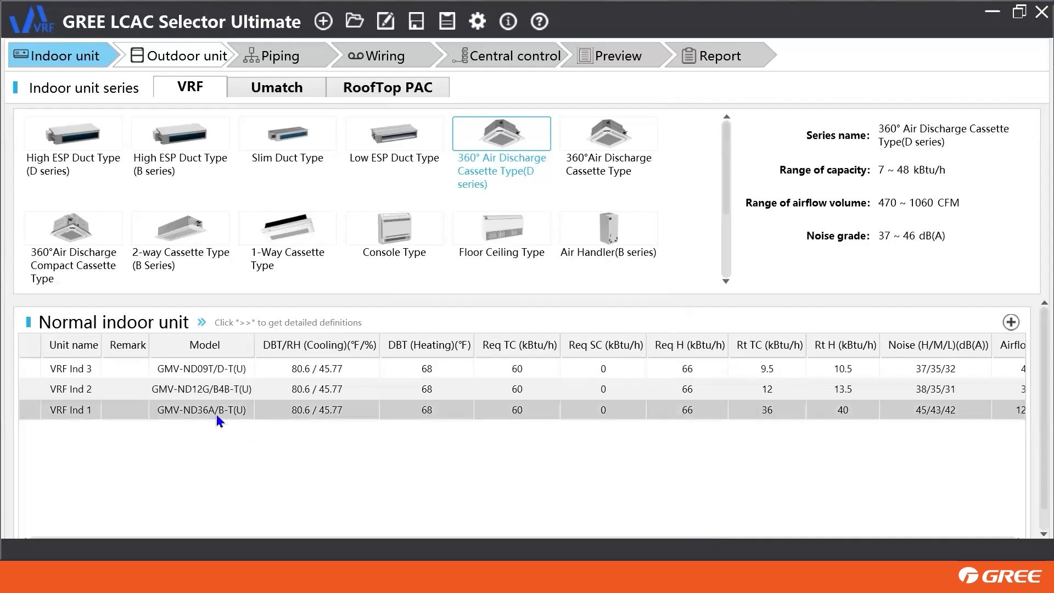
Create a new outdoor unit system and set its power supply to 208~230V,1Ph,60Hz
left_click(176, 59)
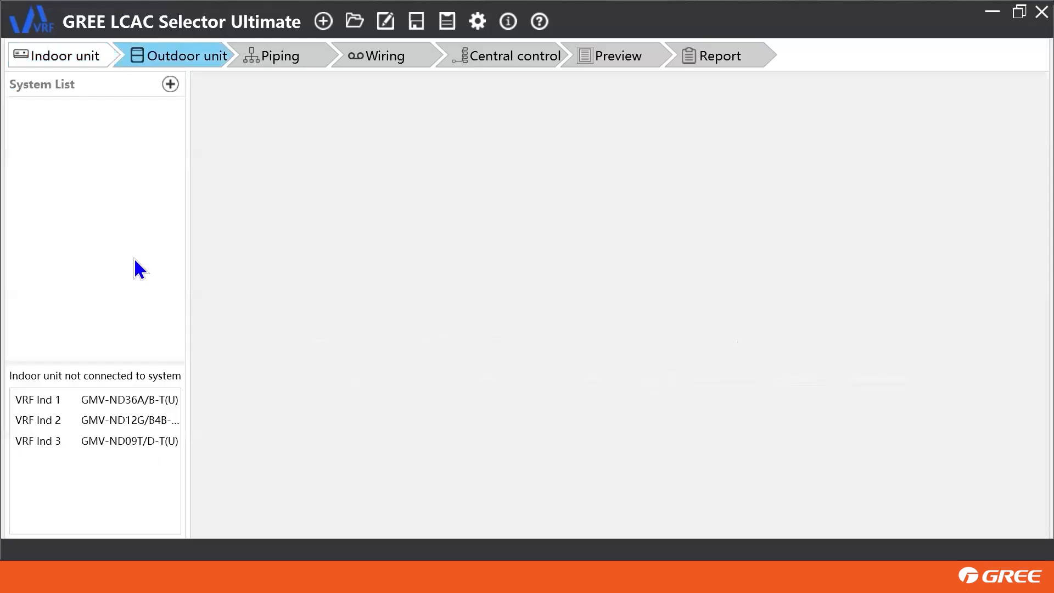
left_click(169, 85)
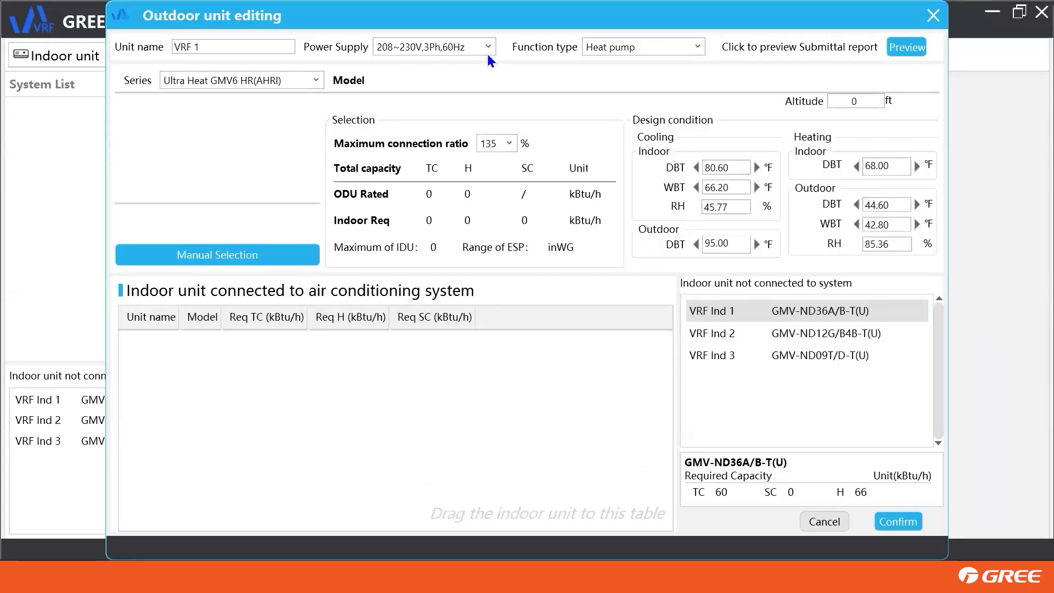
left_click(488, 47)
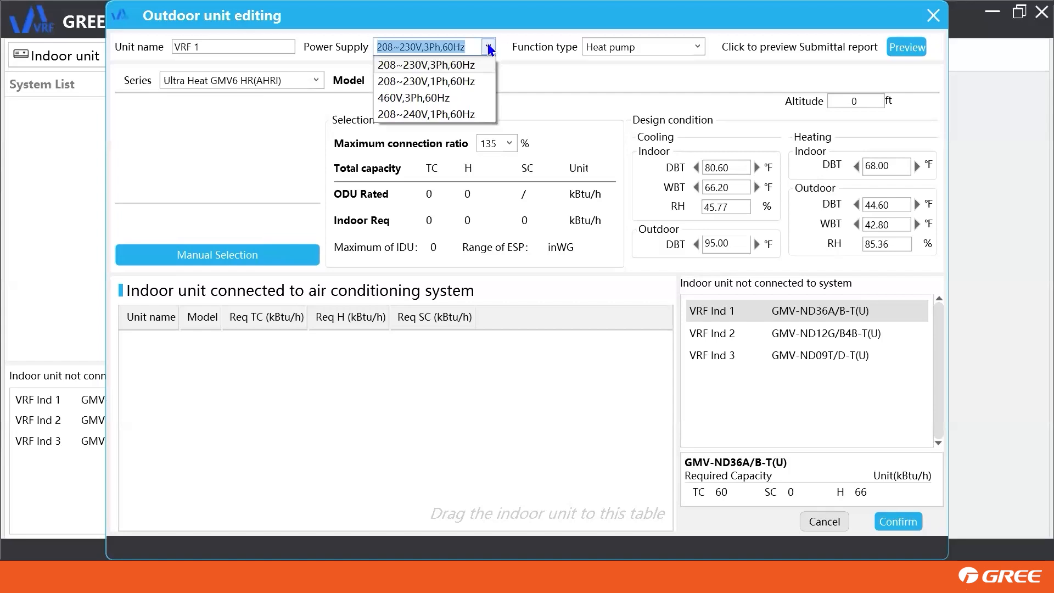
left_click(468, 81)
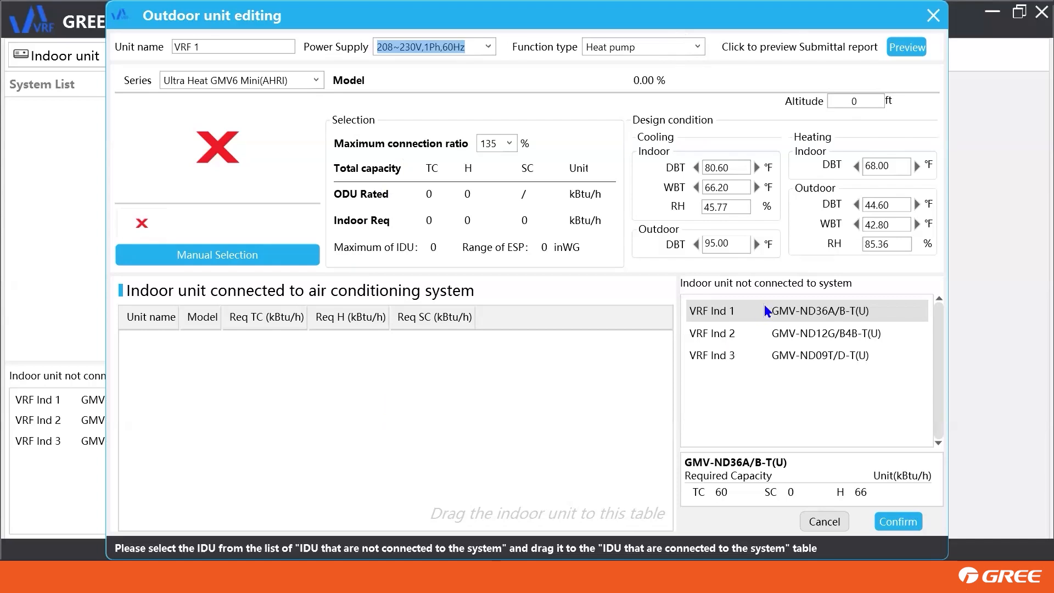
Connect the indoor units VRF Ind 1, VRF Ind 2 and VRF Ind 3 to the outdoor unit system
left_click_drag(758, 305, 222, 366)
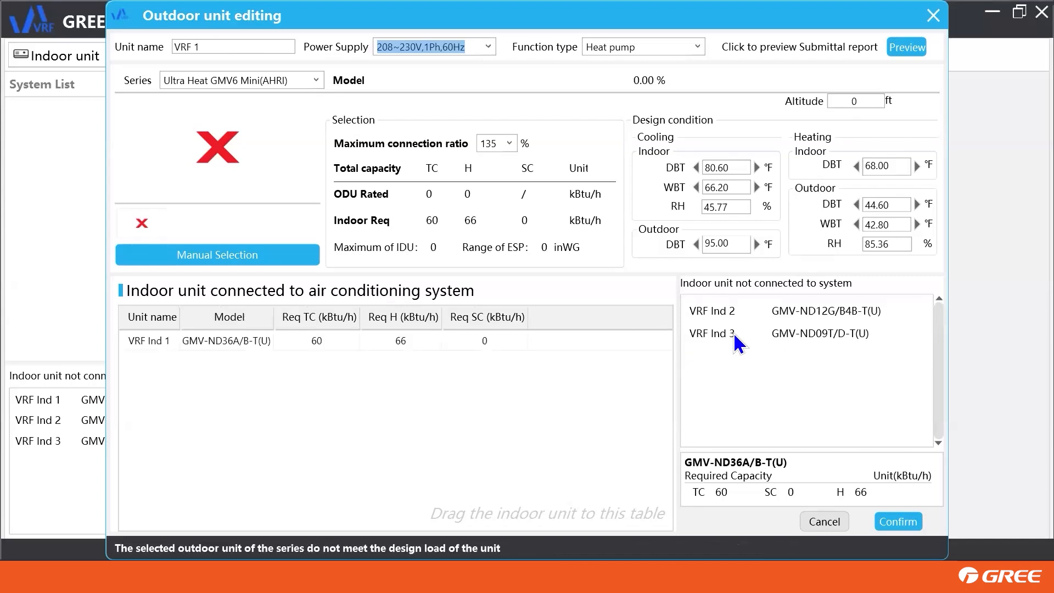
left_click_drag(737, 309, 258, 391)
left_click_drag(734, 311, 254, 432)
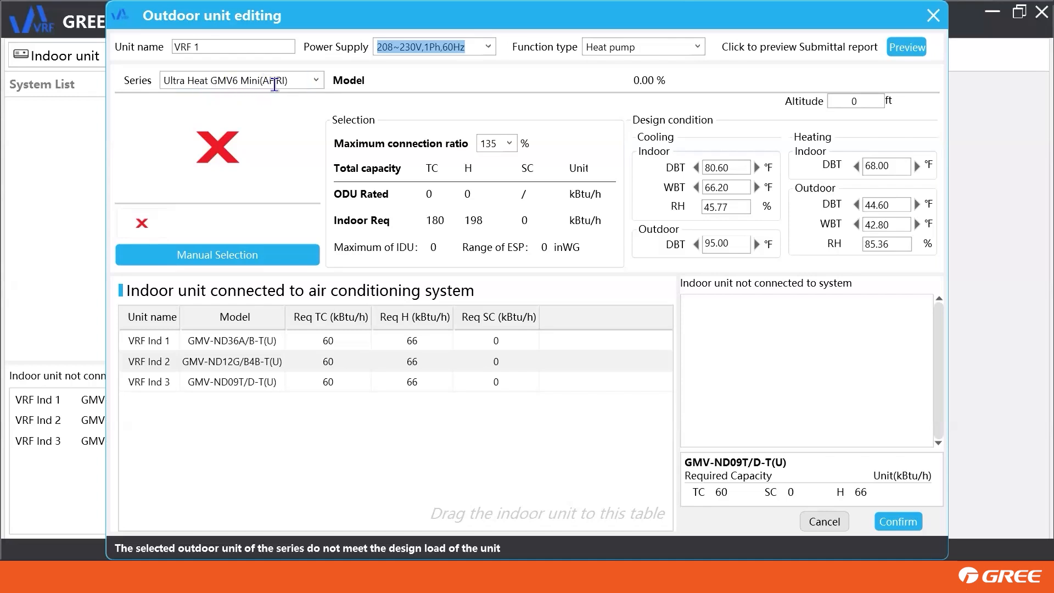
Set the outdoor unit series to GMV5 Mini Heat pump and view its manual selection models
left_click(316, 80)
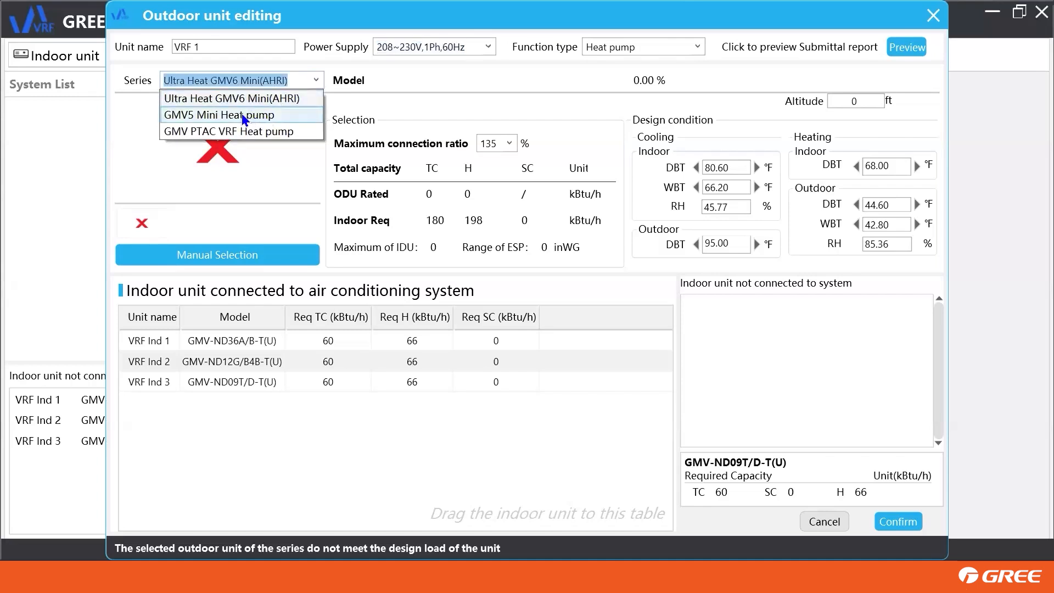
left_click(227, 116)
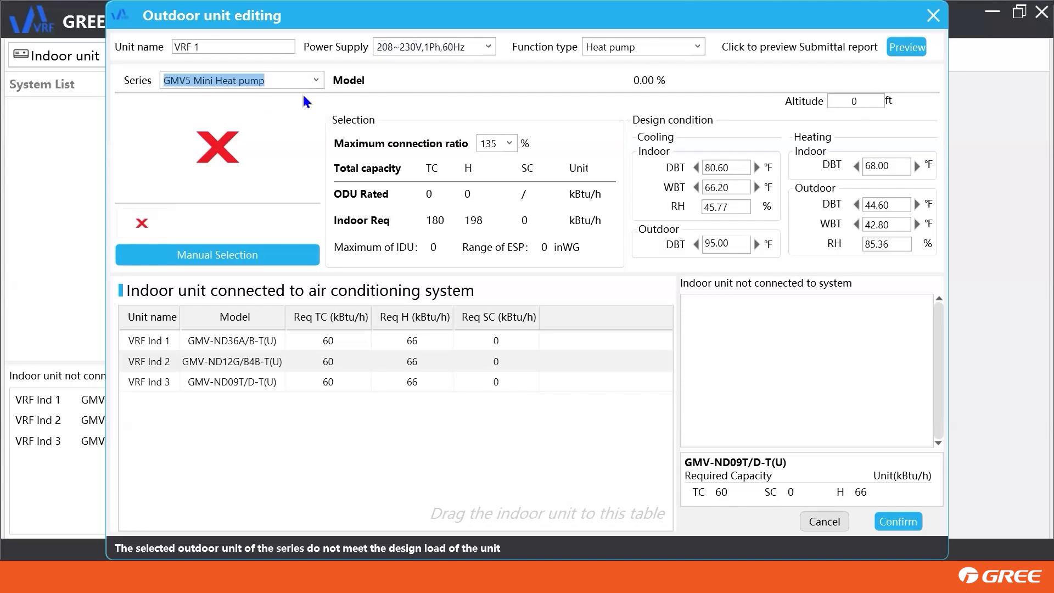
left_click(219, 258)
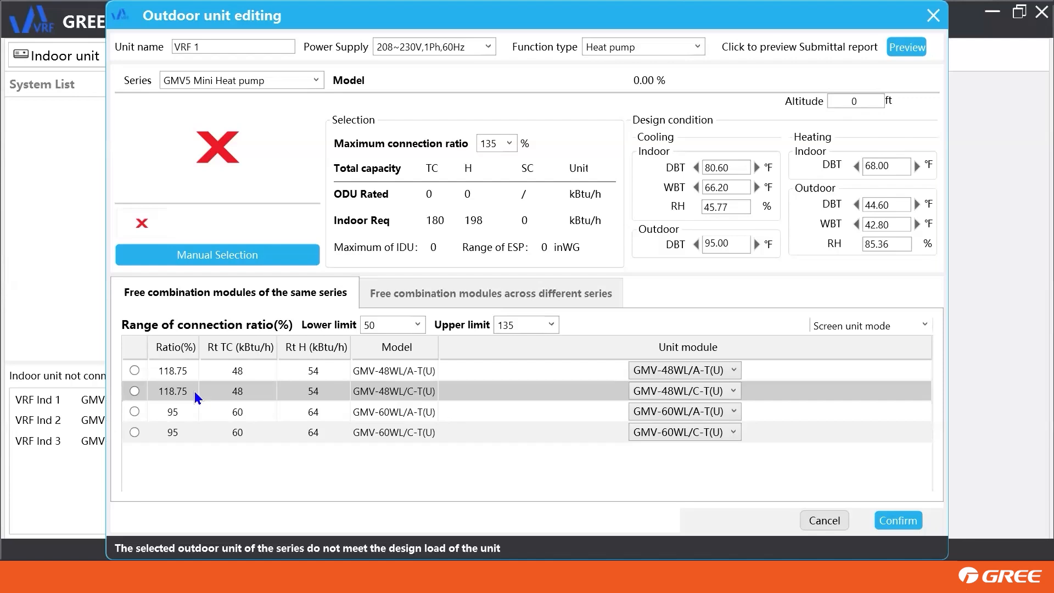
left_click(221, 437)
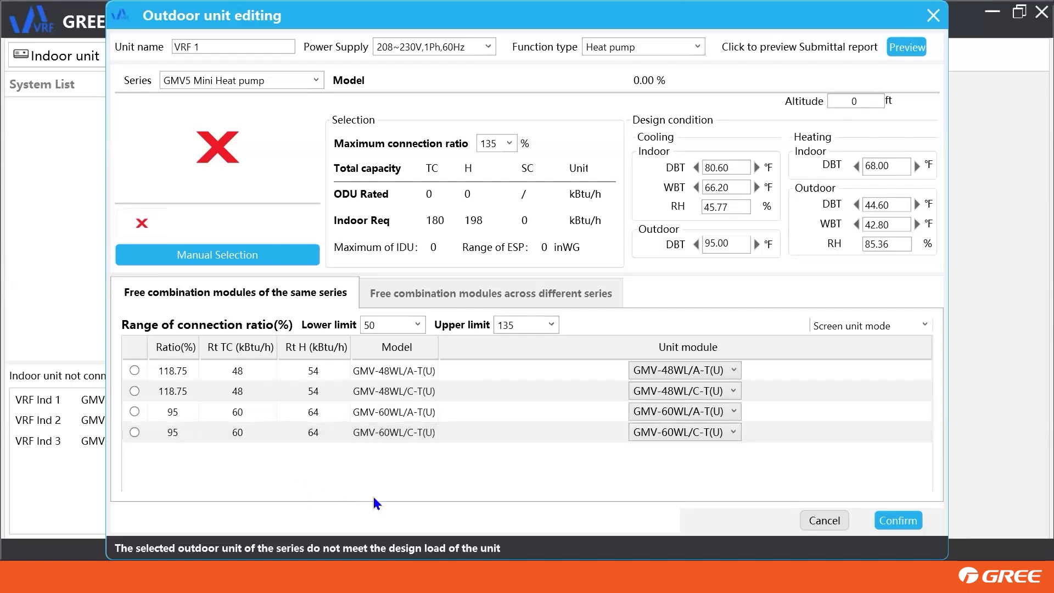
Set the series to Ultra Heat GMV6 Mini(AHRI), manually select outdoor model GMV-V60WL/C-T(U), and confirm the system
left_click(316, 79)
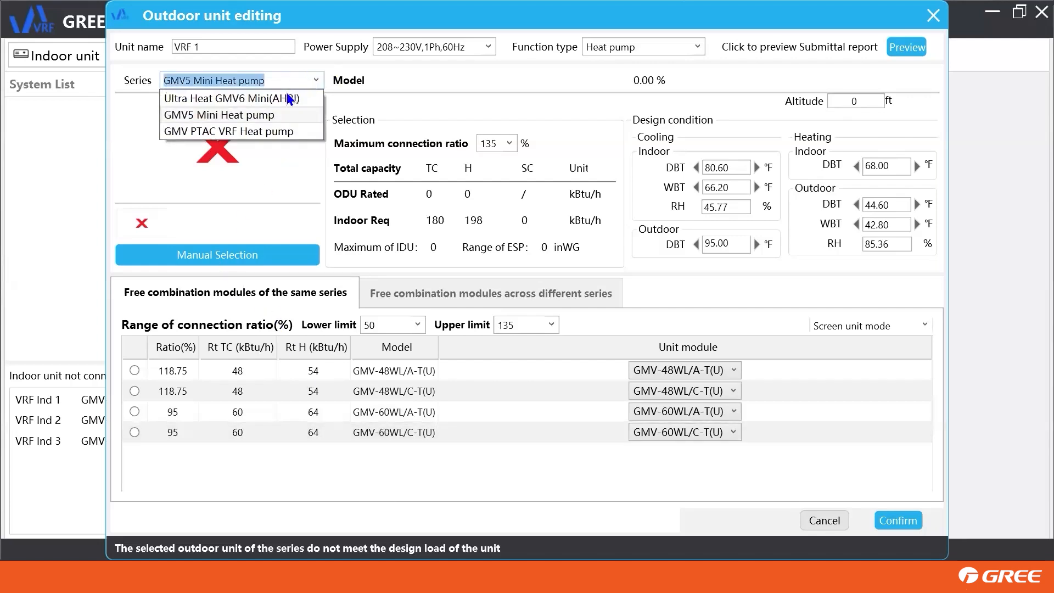
left_click(265, 97)
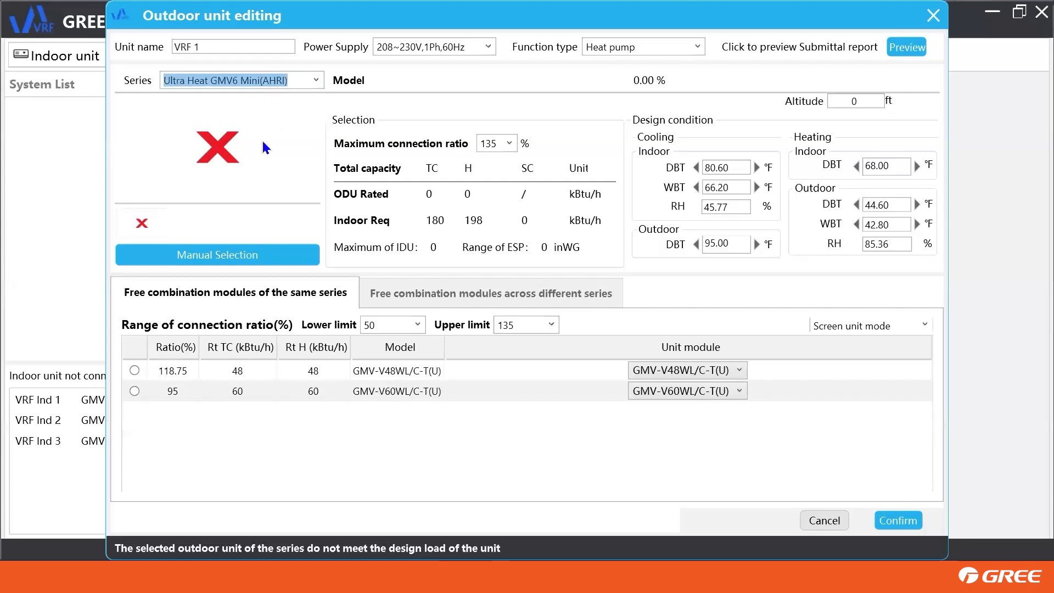
left_click(233, 256)
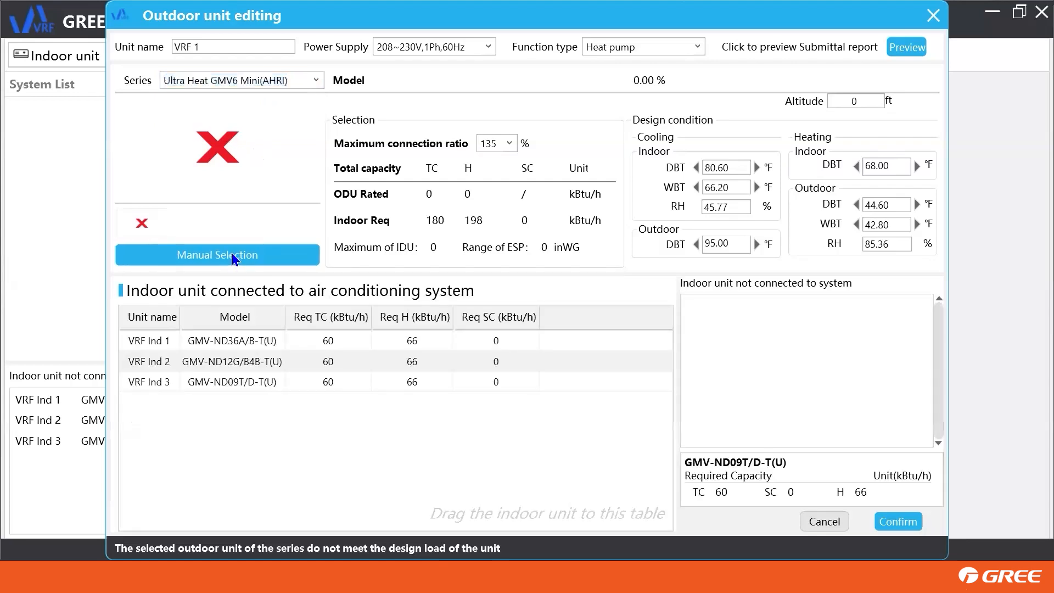
left_click(233, 256)
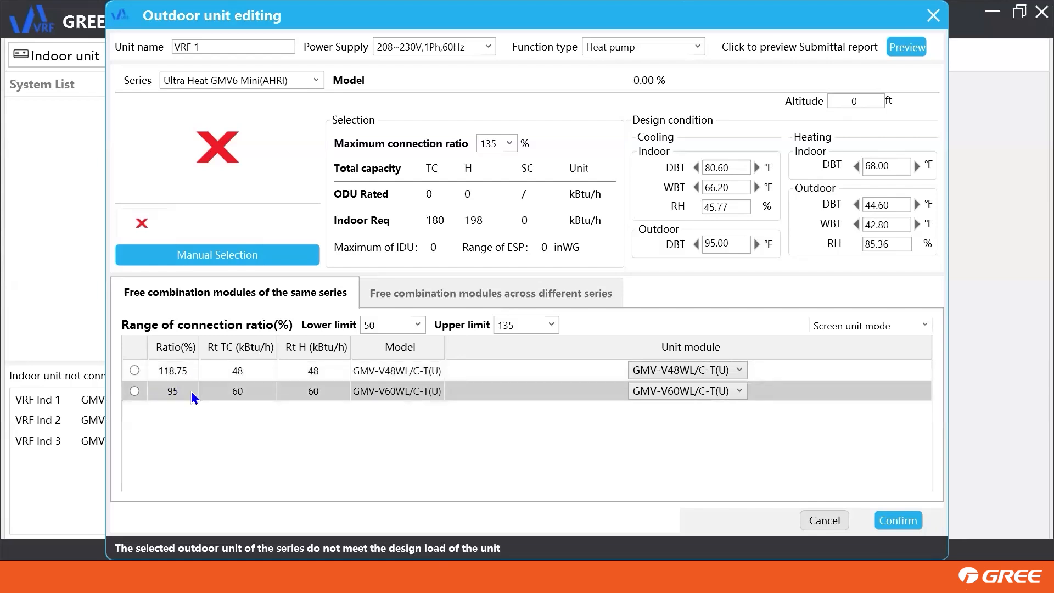
left_click(134, 390)
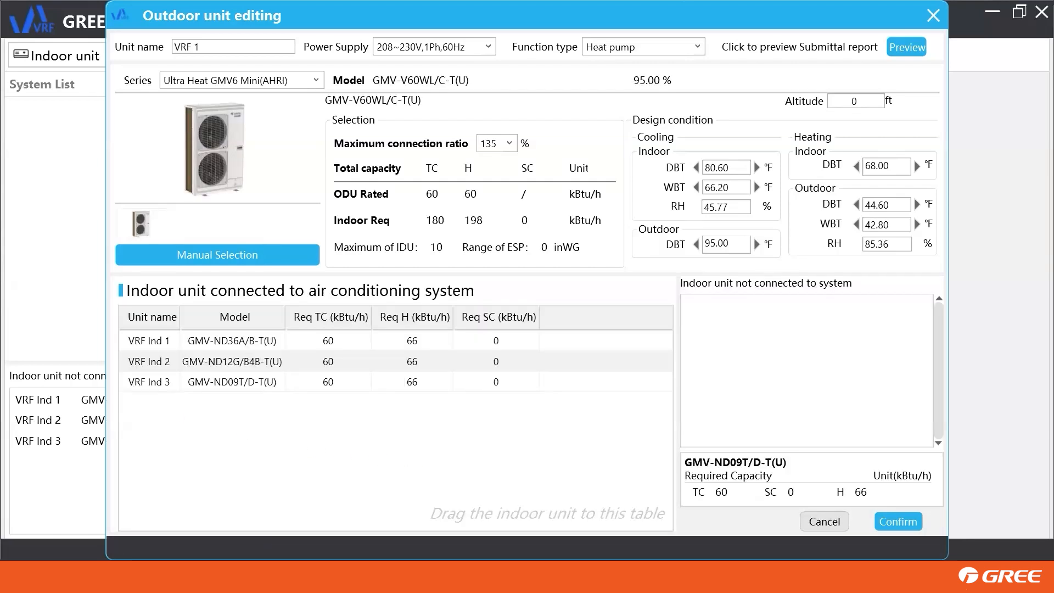
left_click(898, 521)
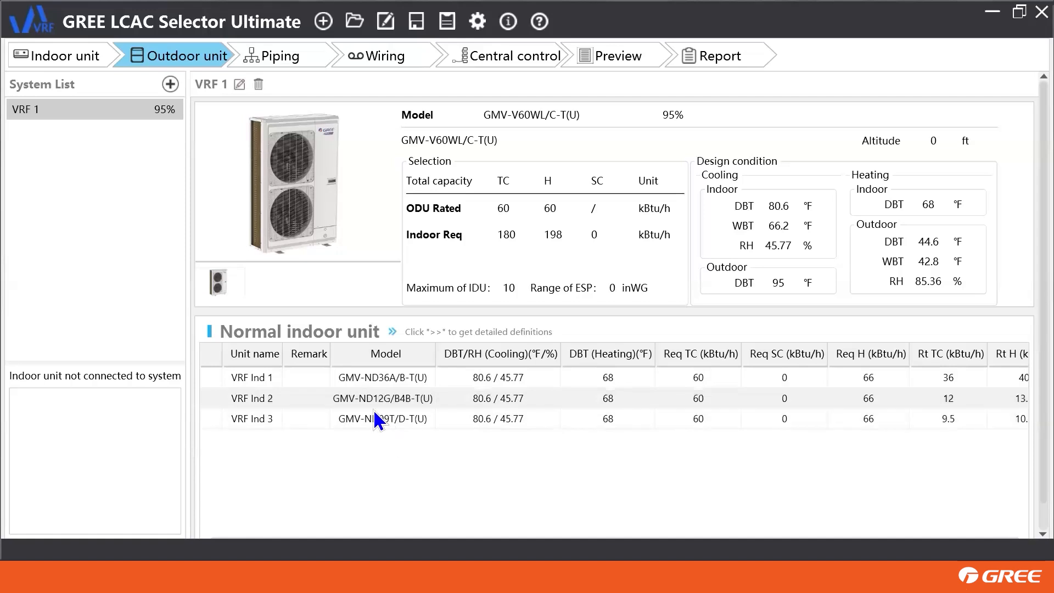
Set the main pipe from the outdoor unit to the first branch to 10 ft with 2 elbows in the piping diagram
left_click(283, 61)
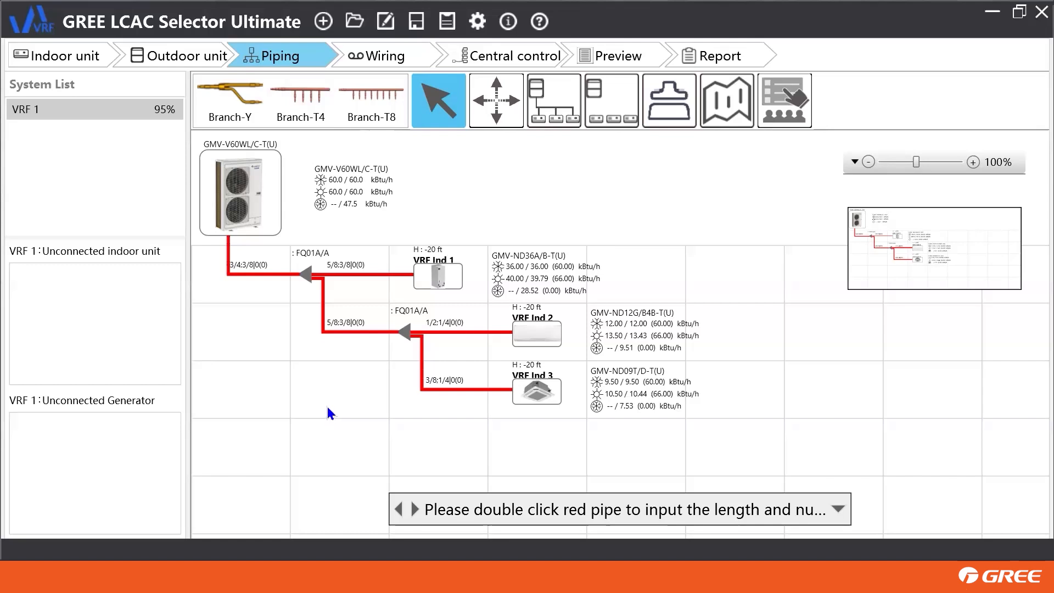
double_click(229, 272)
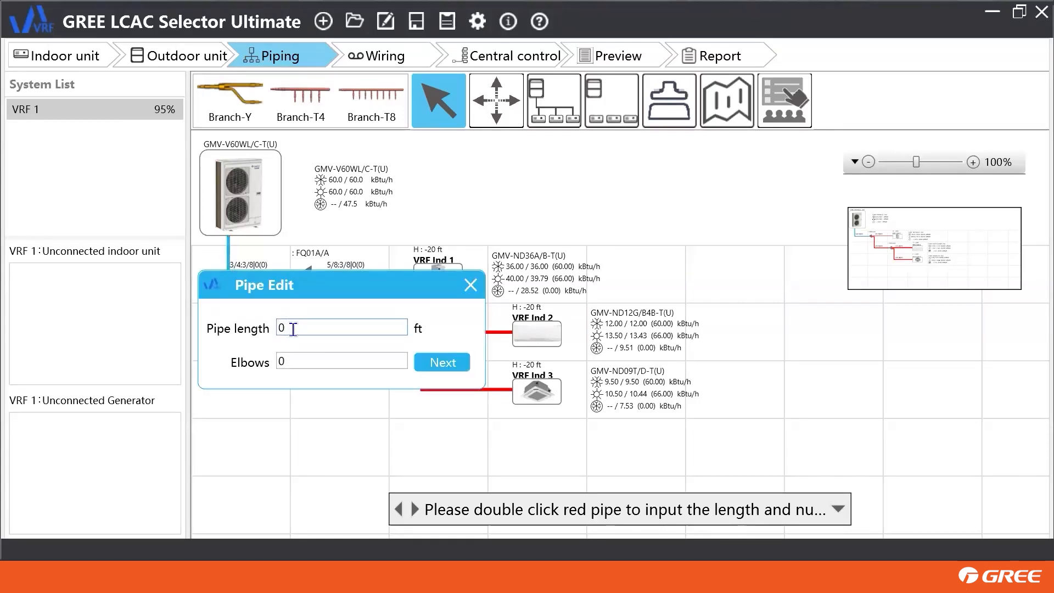
key("BackSpace")
type("10")
left_click(297, 362)
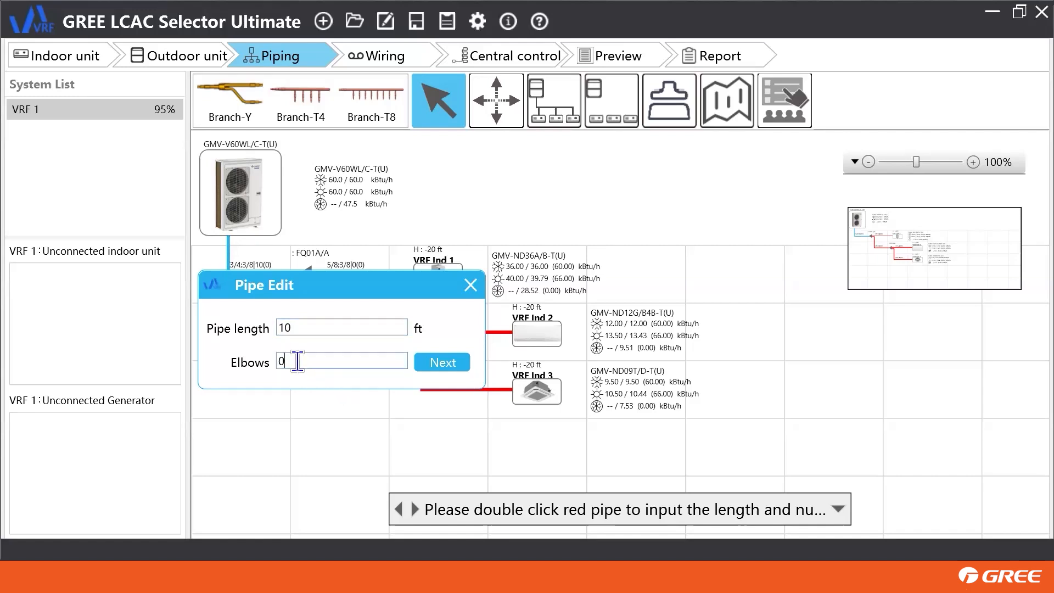
key("BackSpace")
type("2")
left_click(446, 366)
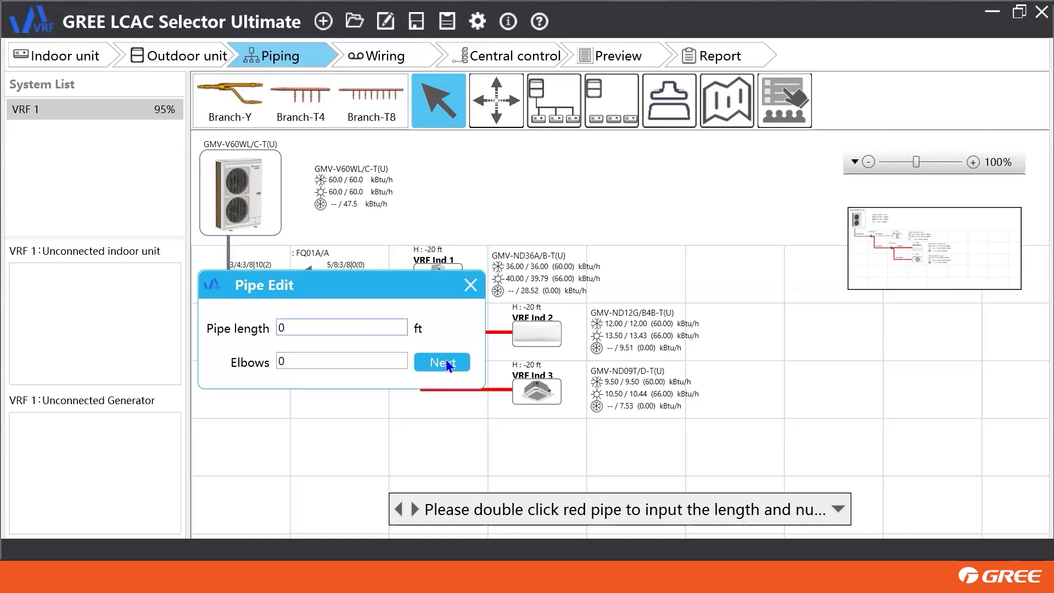
left_click(474, 282)
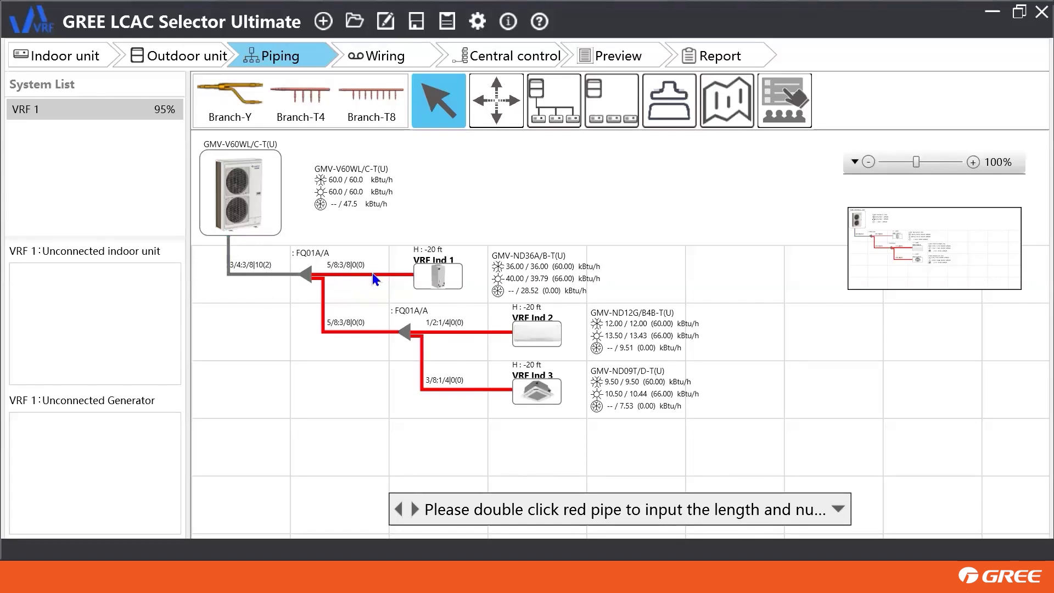
Set the pipe from the first branch to VRF Ind 1 to 30 ft with 2 elbows and advance to the next pipe
double_click(354, 275)
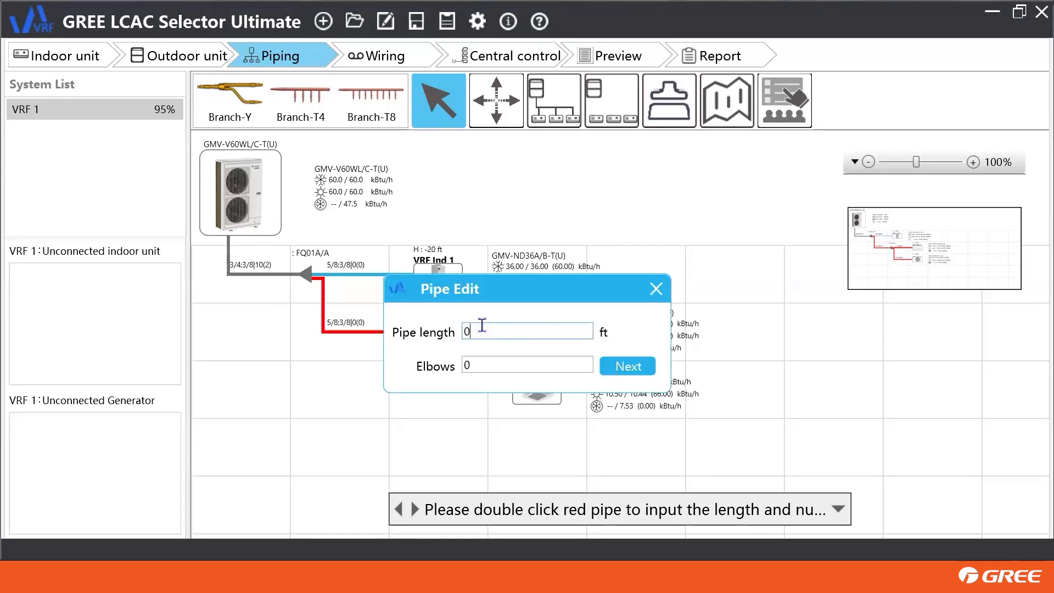
key("BackSpace")
type("30")
left_click(472, 363)
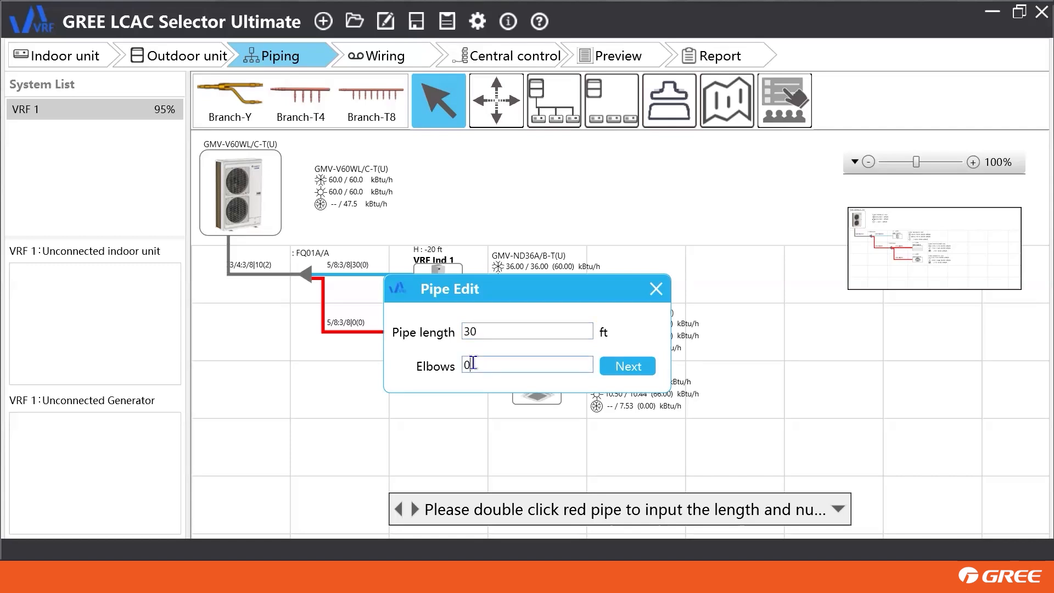
key("BackSpace")
type("2")
left_click(620, 366)
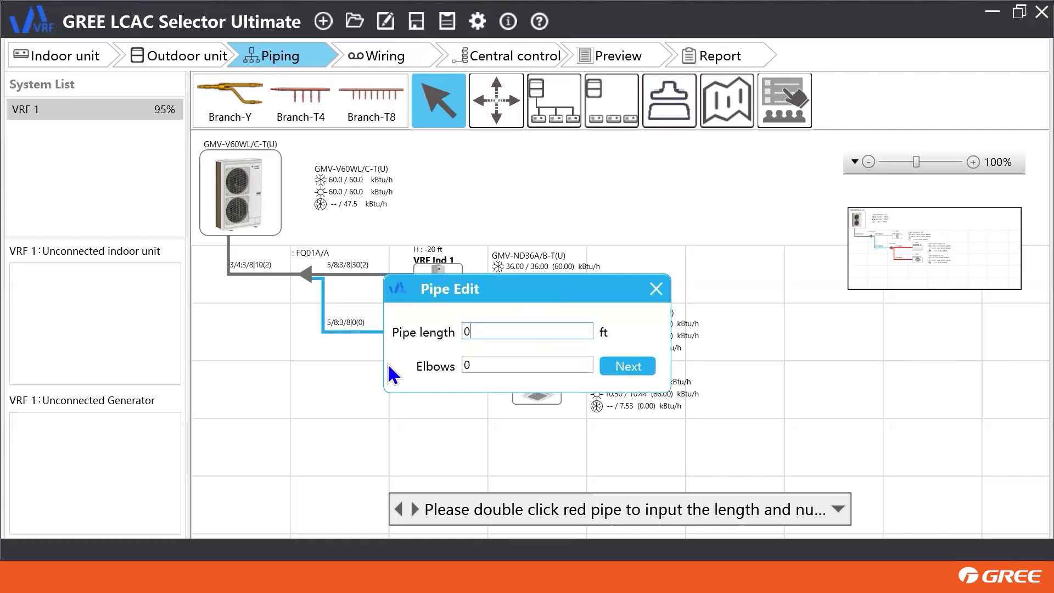
Set the pipe between the first and second branch to 28 ft with 2 elbows and advance to the next pipe
left_click_drag(551, 284, 852, 290)
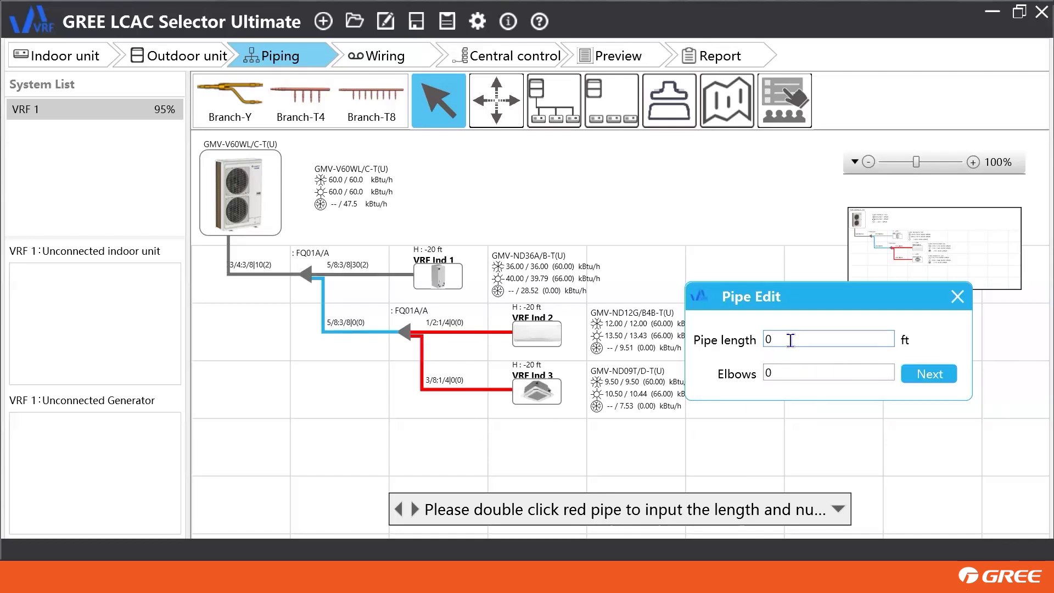
key("BackSpace")
type("28")
left_click(788, 374)
key("BackSpace")
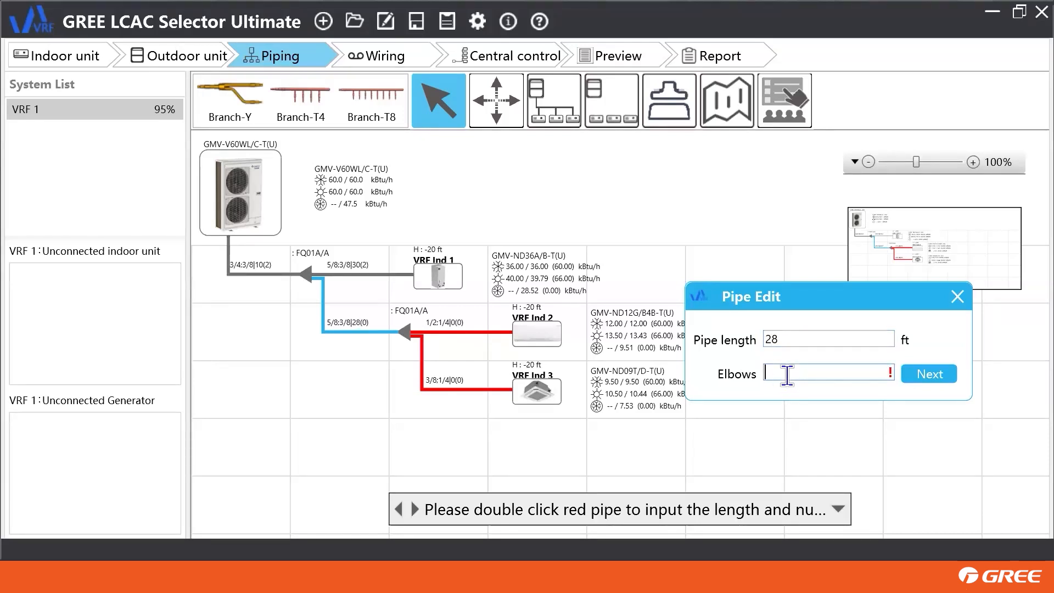
type("2")
left_click(928, 374)
Set the pipe from the second branch to VRF Ind 2 to 49 ft with 2 elbows and advance to the next pipe
left_click(802, 333)
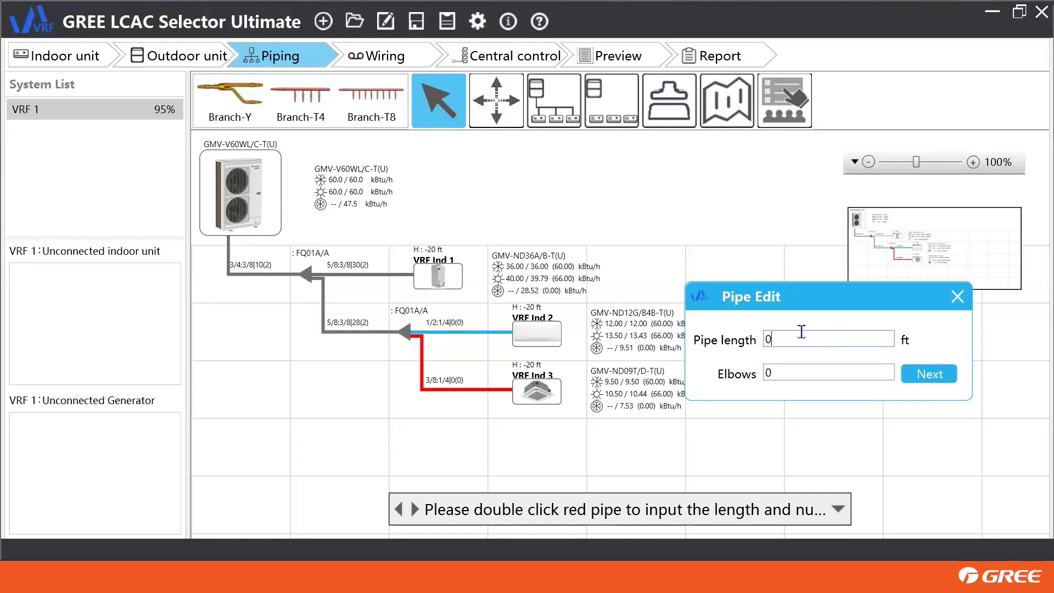
key("BackSpace")
type("49")
left_click(782, 376)
key("BackSpace")
type("2")
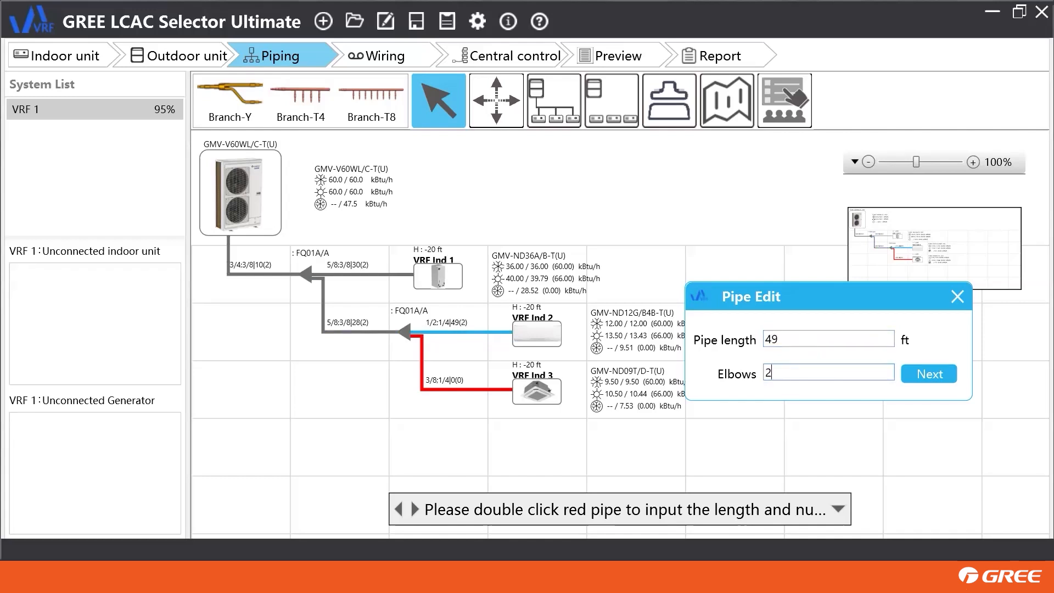
left_click(929, 376)
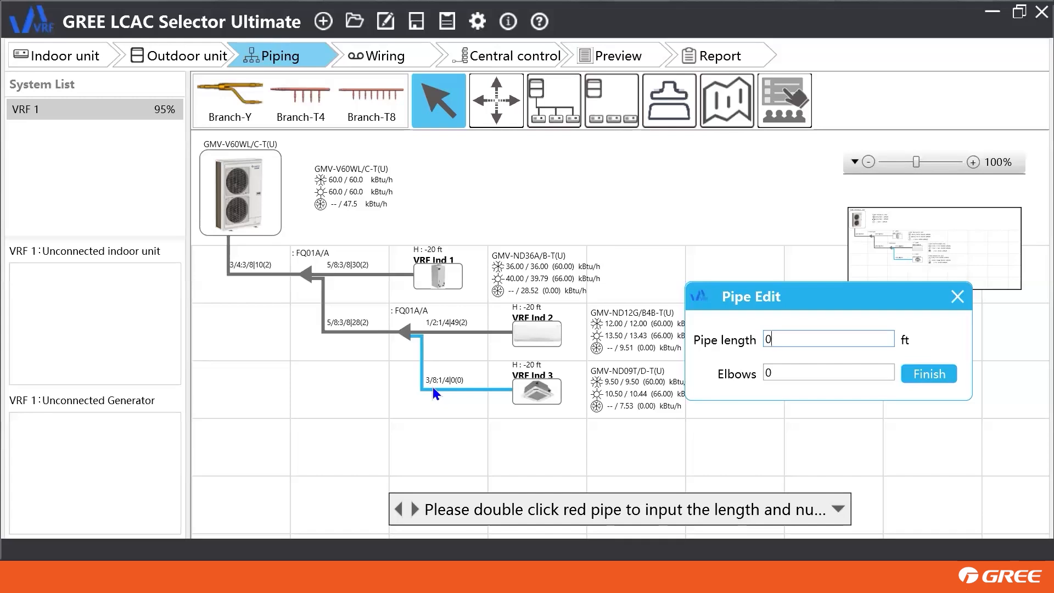
Set the pipe from the second branch to VRF Ind 3 to 40 ft with 2 elbows and finish the pipe entries
key("BackSpace")
type("40")
left_click(790, 379)
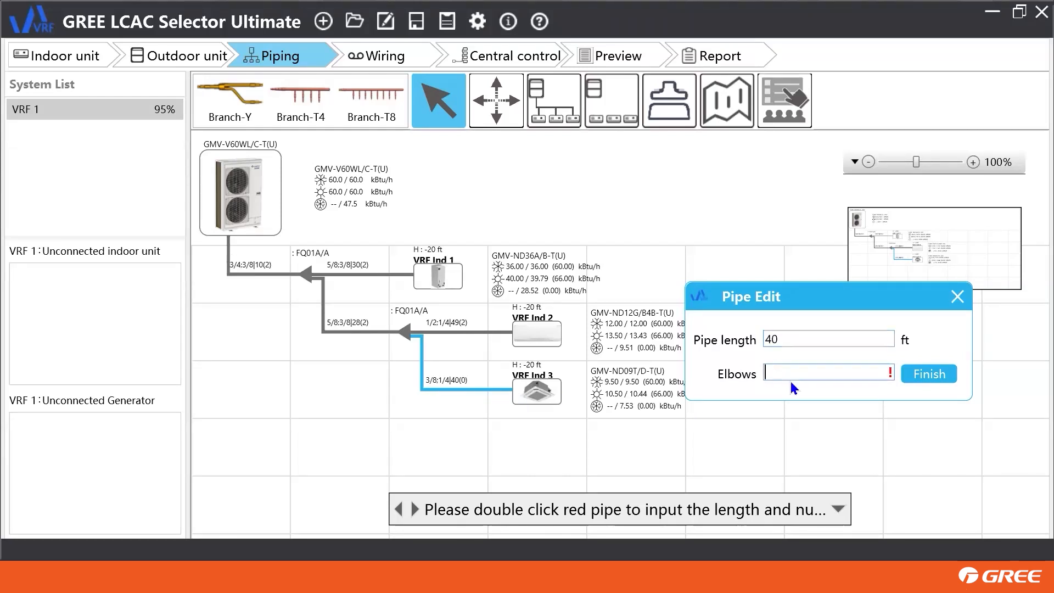
key("BackSpace")
type("3")
key("BackSpace")
type("2")
left_click(929, 373)
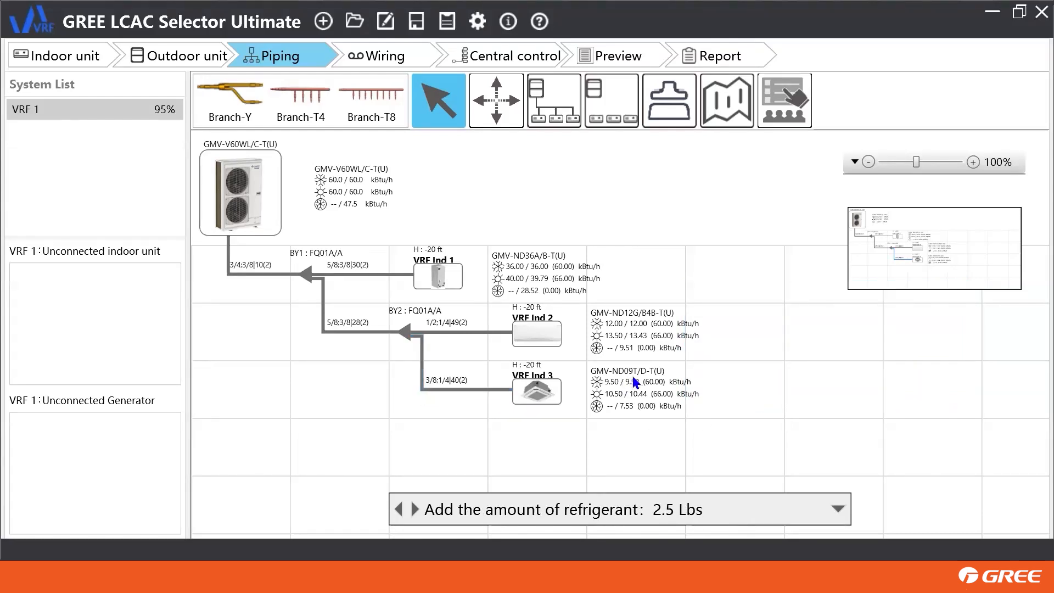
Set the length of the VRF Ind 3 pipe to 55 ft and inspect that pipe in the diagram
double_click(423, 386)
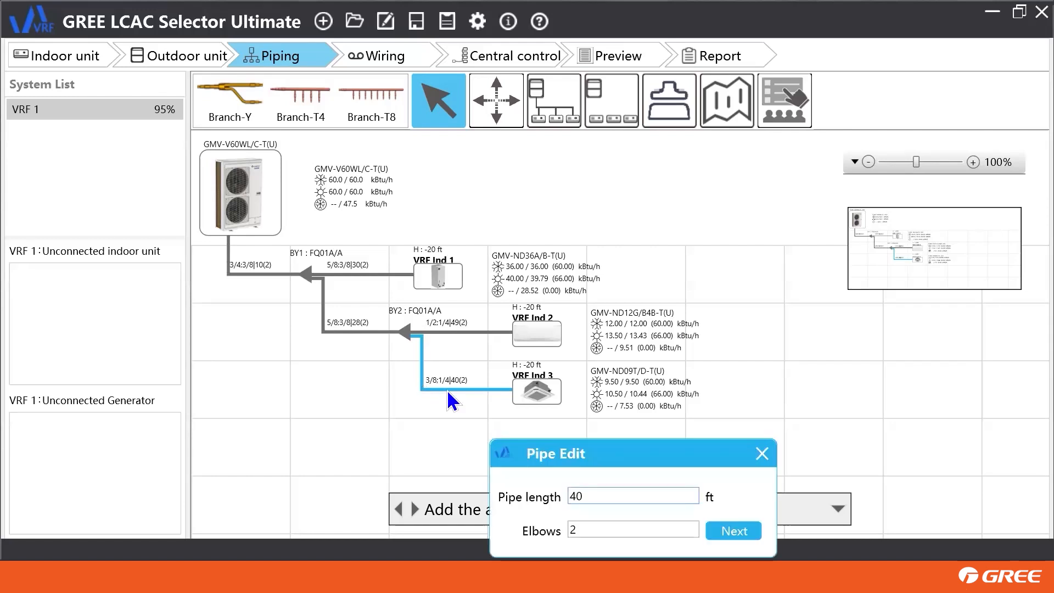
left_click(600, 492)
key("BackSpace")
key("BackSpace")
type("55")
key("Return")
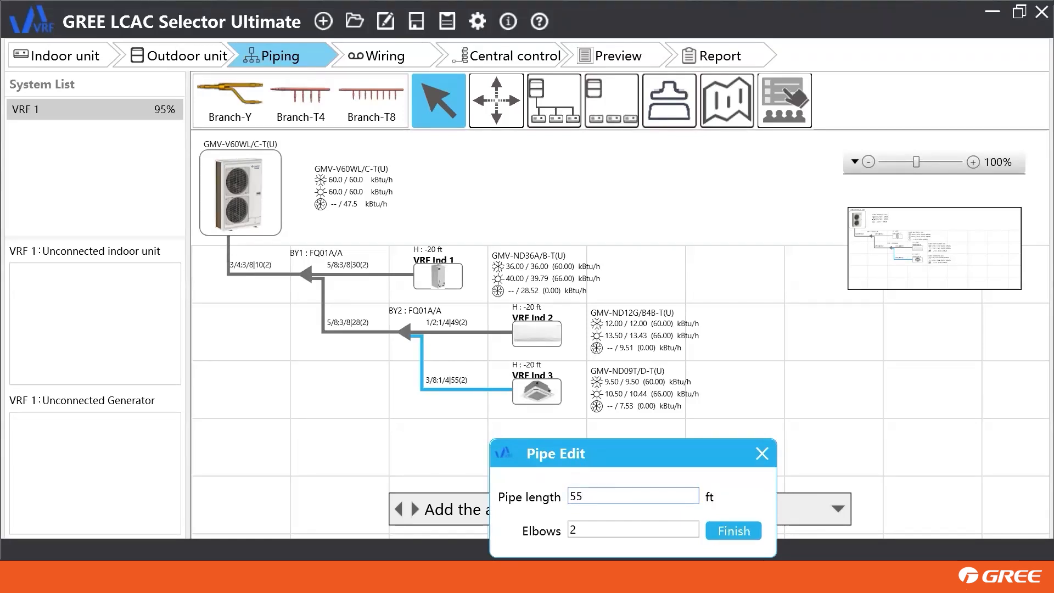
left_click(734, 531)
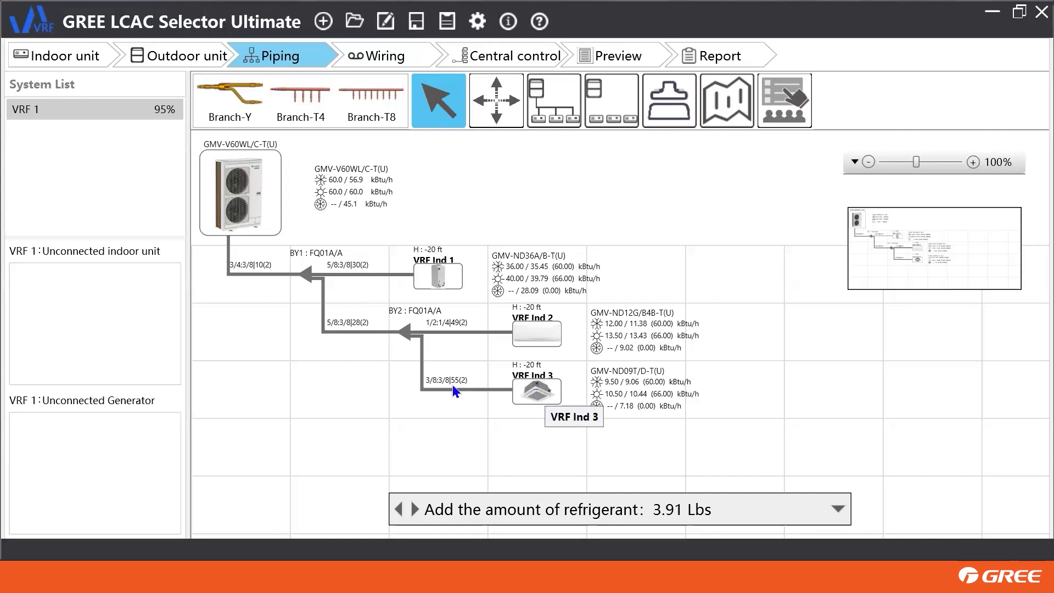
left_click(424, 391)
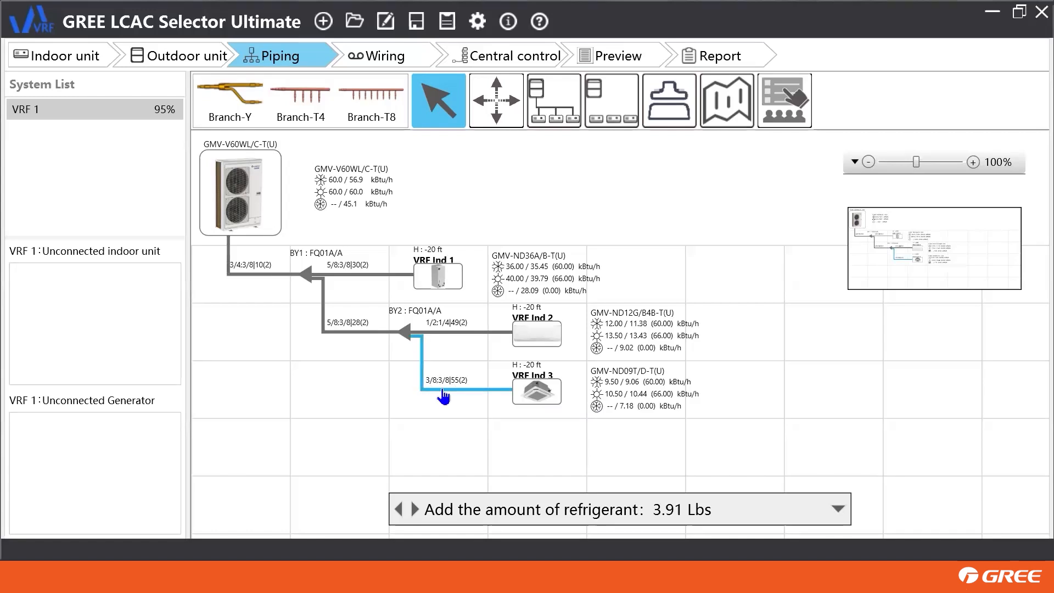
left_click(515, 389)
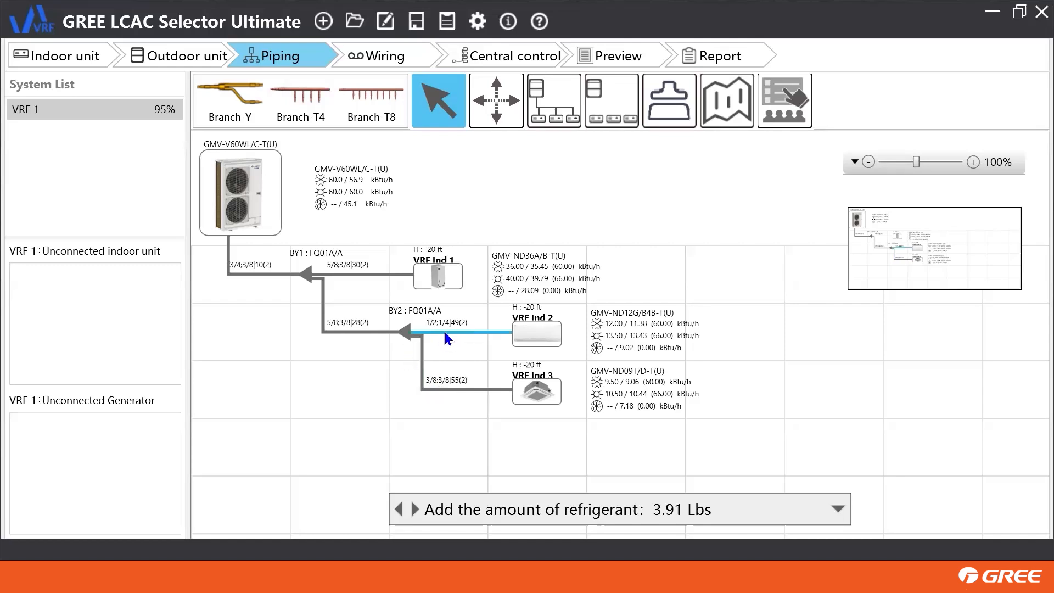
Set the length of the pipe between branches BY1 and BY2 to 40 ft
double_click(324, 329)
left_click(445, 407)
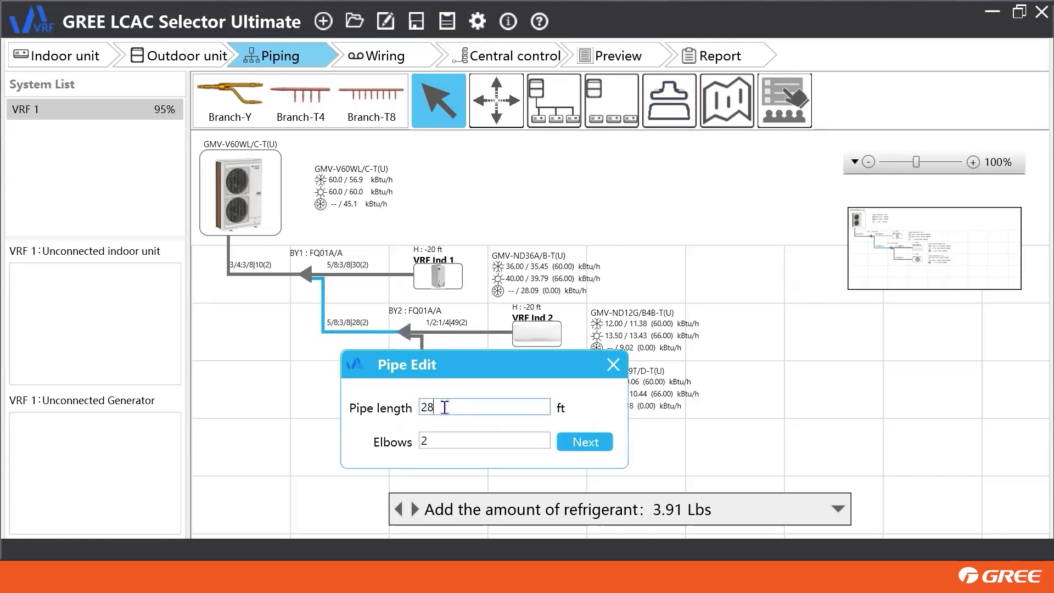
key("BackSpace")
key("BackSpace")
type("40")
left_click(614, 365)
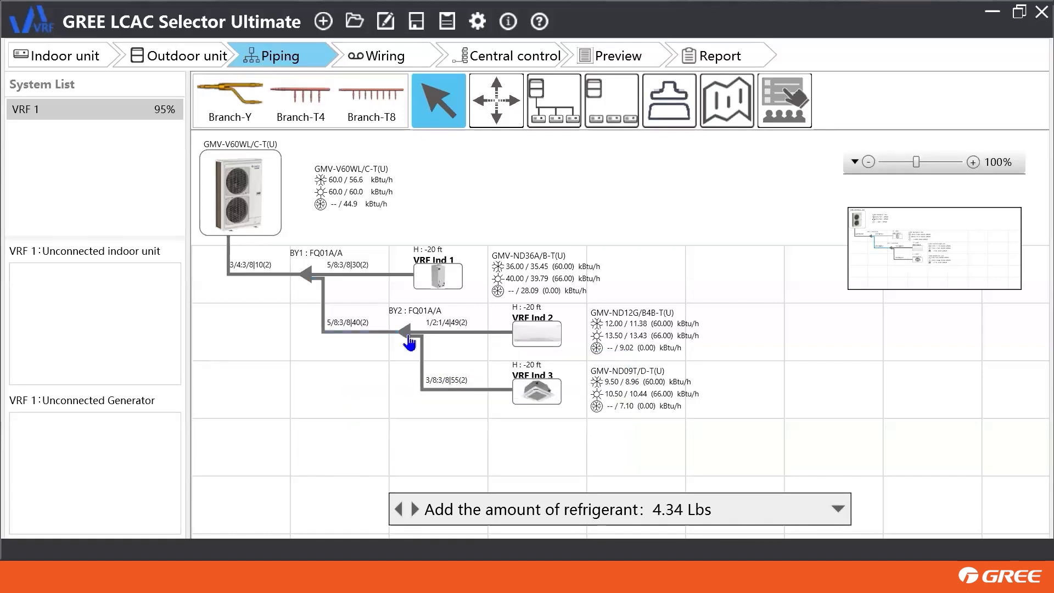
Set the length of the pipe from branch BY2 to VRF Ind 2 to 35 ft
double_click(447, 332)
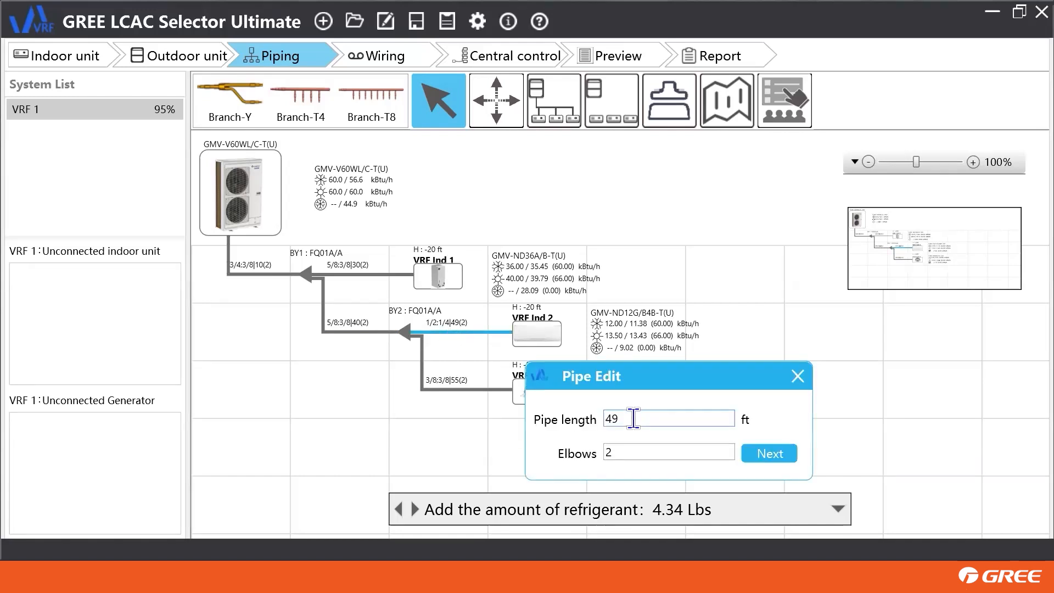
key("BackSpace")
key("BackSpace")
type("35")
left_click(772, 452)
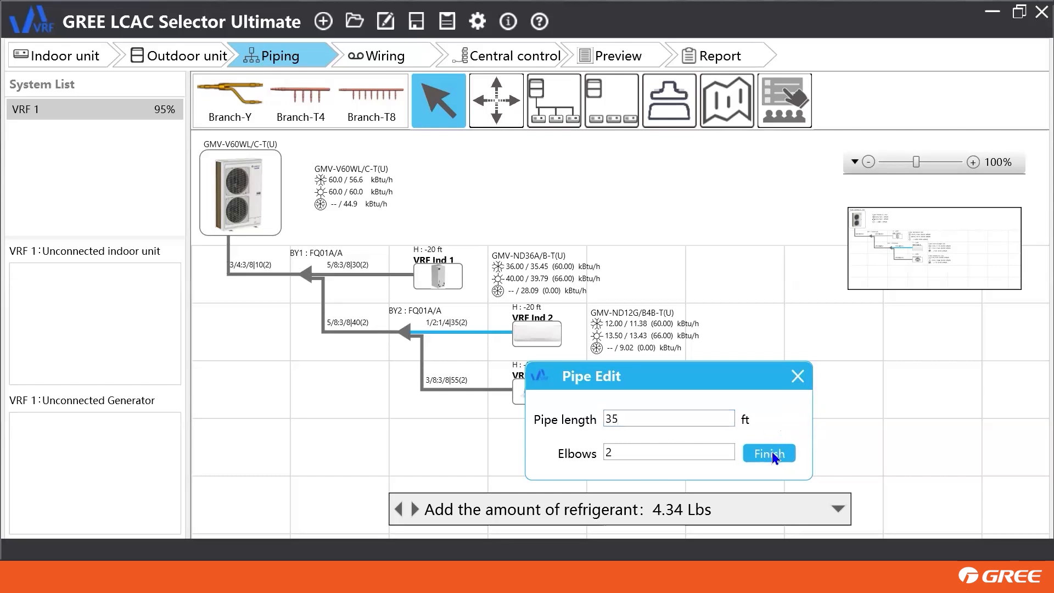
Set the length of the pipe from branch BY2 to VRF Ind 3 to 49 ft
double_click(430, 389)
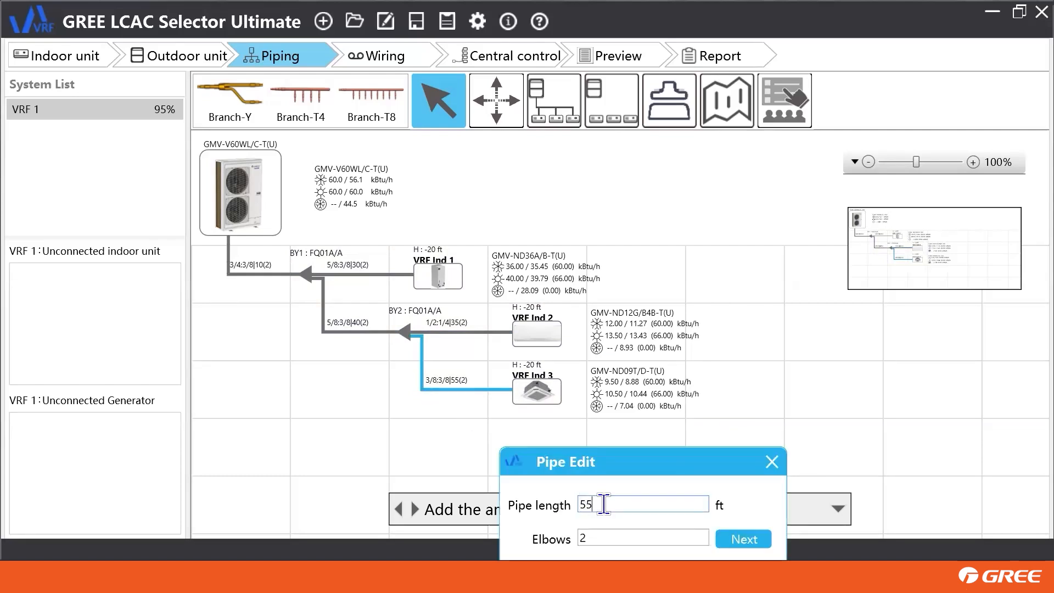
key("BackSpace")
key("BackSpace")
type("49")
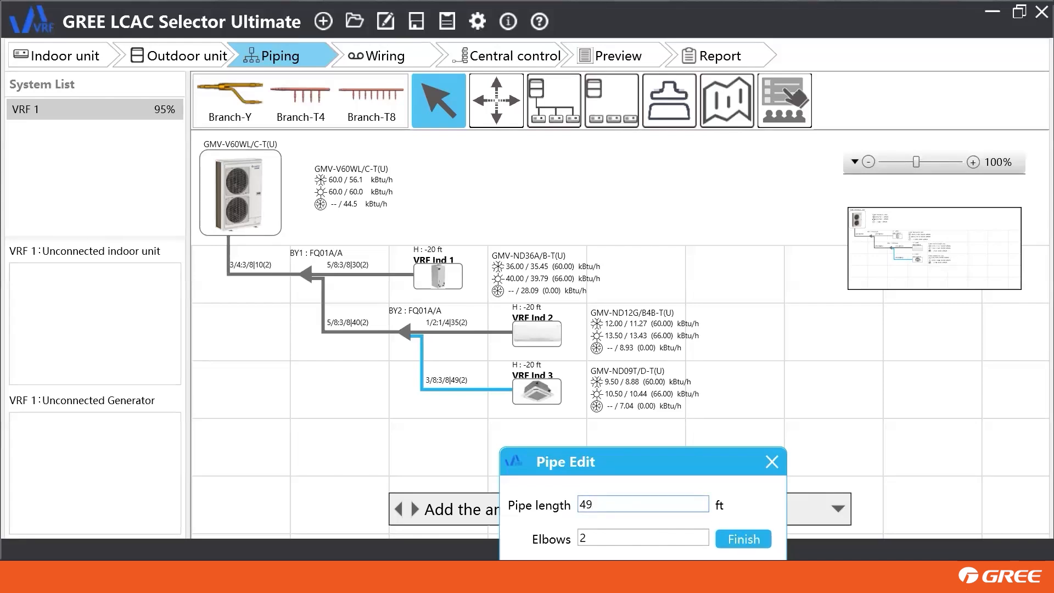
key("Return")
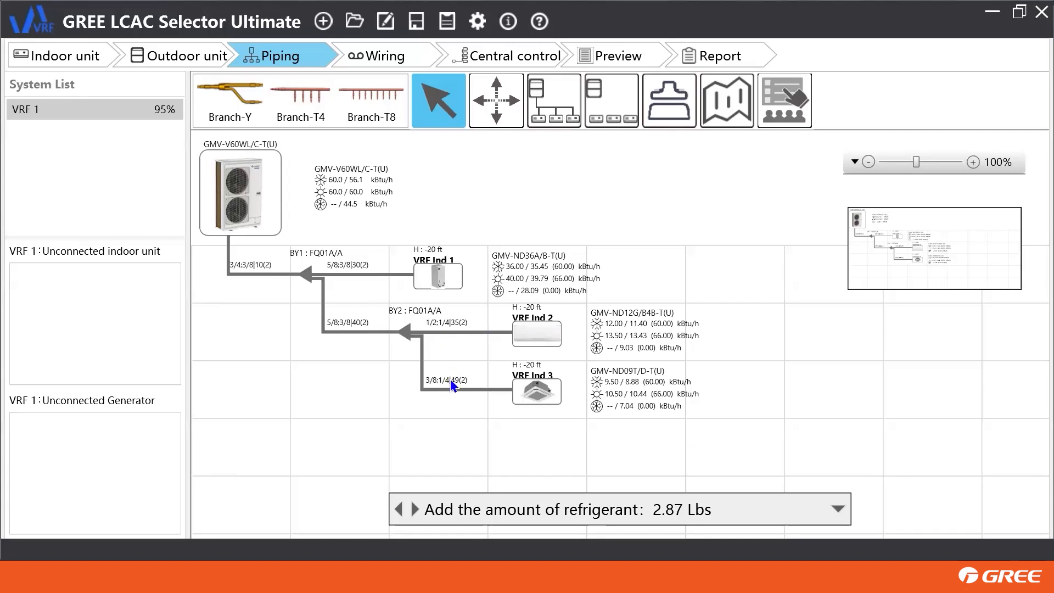
Set the length of the pipe from branch BY2 to VRF Ind 3 to 50 ft
left_click(423, 388)
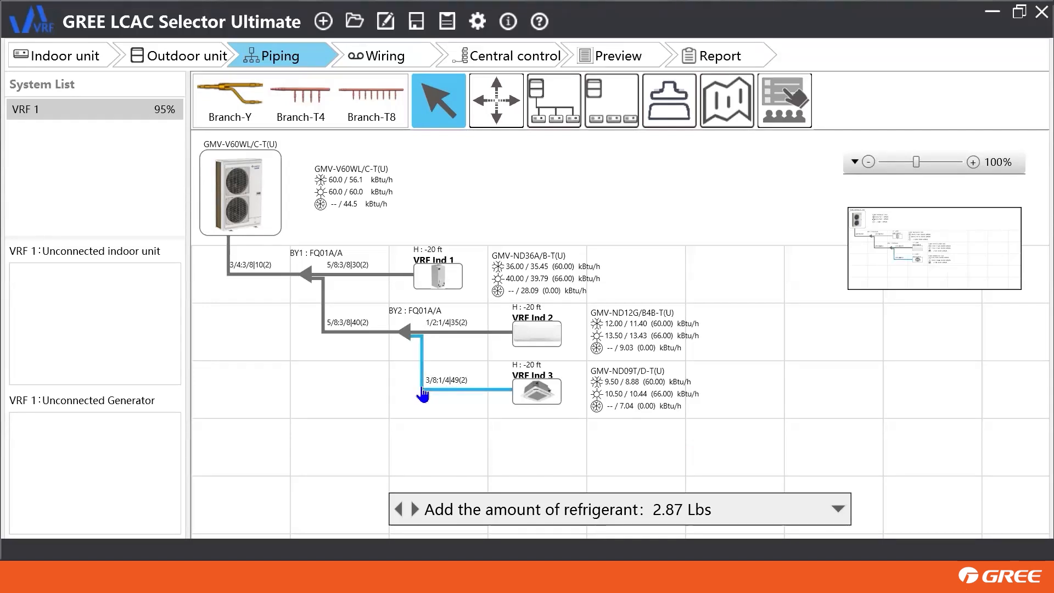
double_click(424, 394)
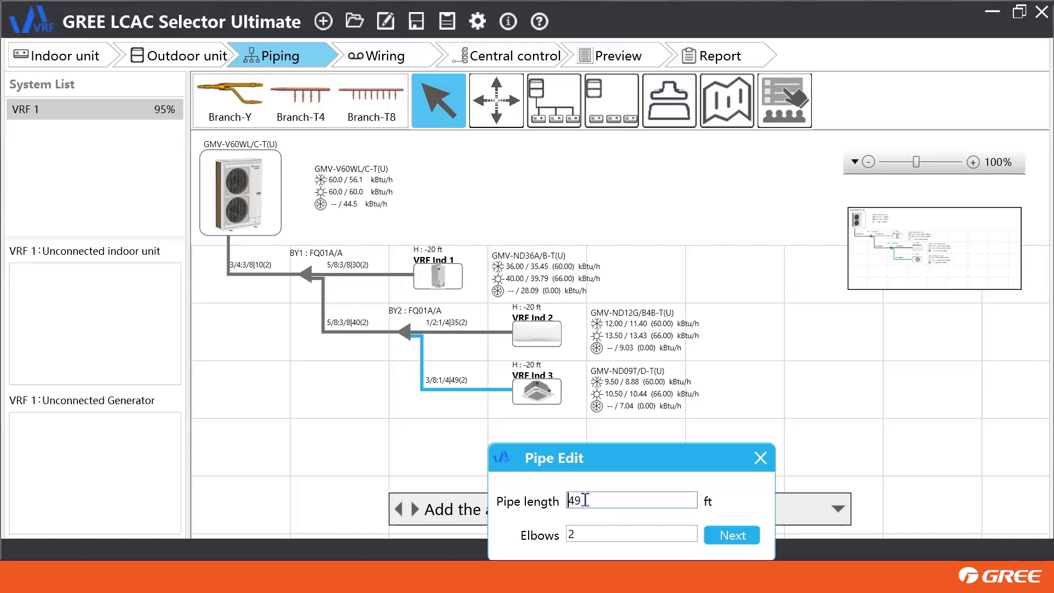
key("BackSpace")
key("BackSpace")
type("50")
key("Return")
key("Return")
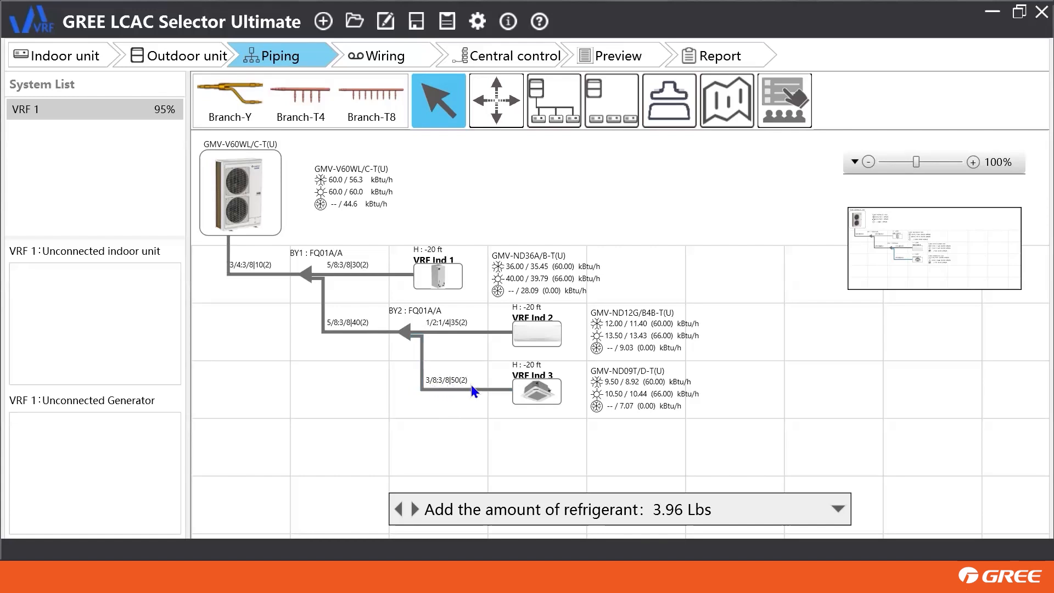
Set the VRF Ind 3 pipe length back to 49 ft
double_click(445, 397)
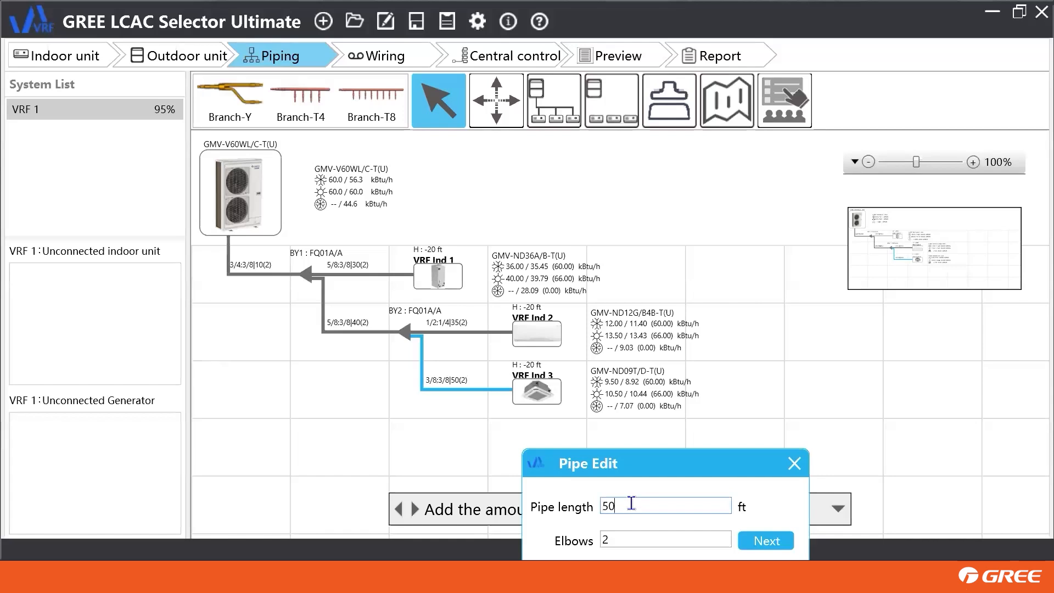
key("BackSpace")
key("BackSpace")
type("49")
left_click(766, 540)
left_click(766, 541)
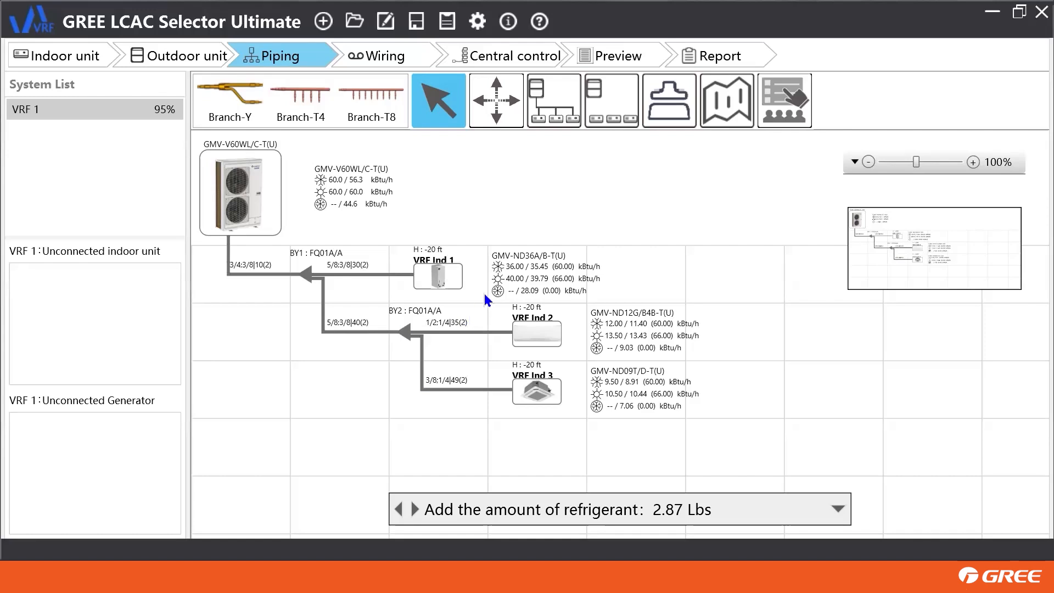
Set the length of the pipe from branch BY1 to VRF Ind 1 to 55 ft
double_click(345, 284)
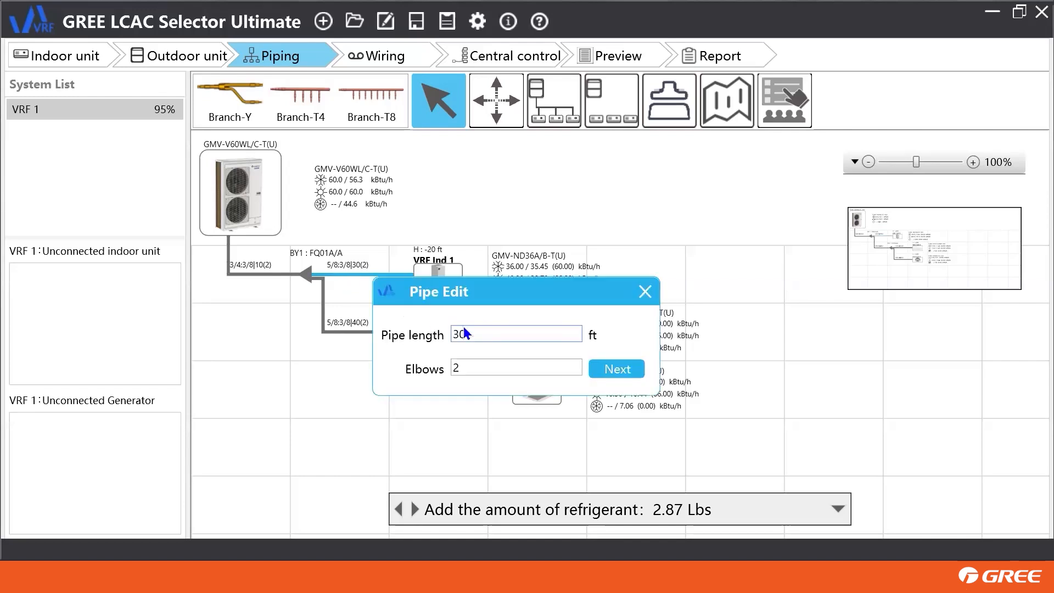
key("BackSpace")
key("BackSpace")
type("55")
left_click(616, 370)
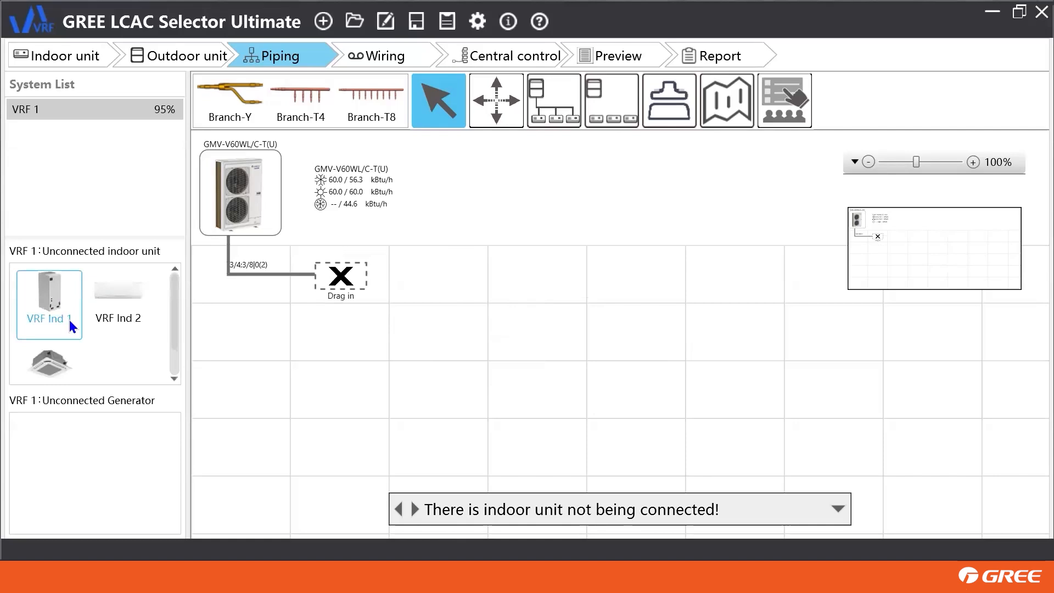
Place a Branch-T4 header in the piping diagram and attach it to the outdoor unit's pipe
left_click_drag(69, 319, 24, 290)
left_click_drag(302, 86, 463, 301)
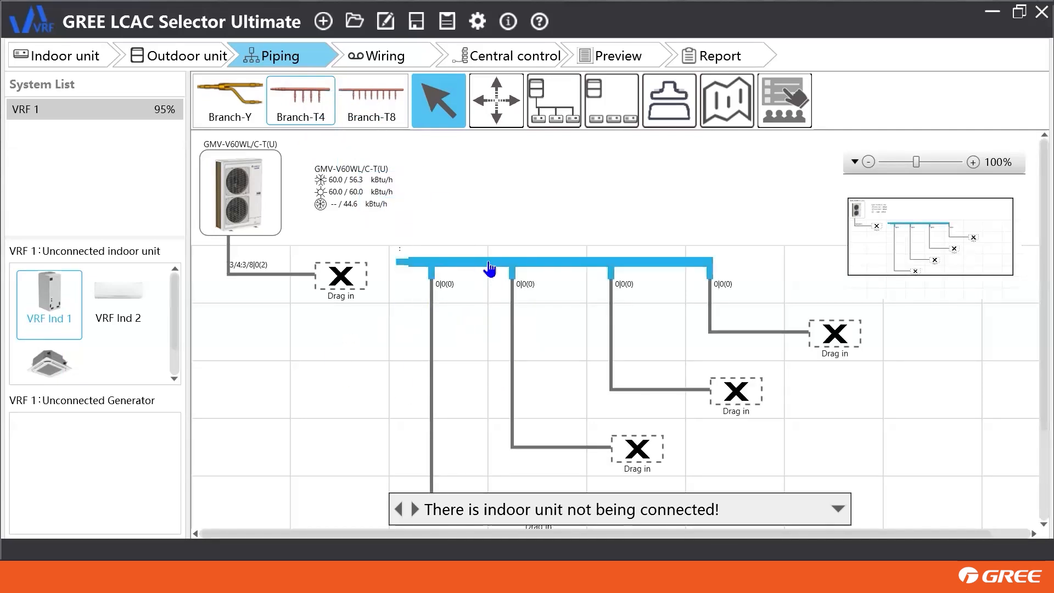
left_click_drag(489, 273, 365, 269)
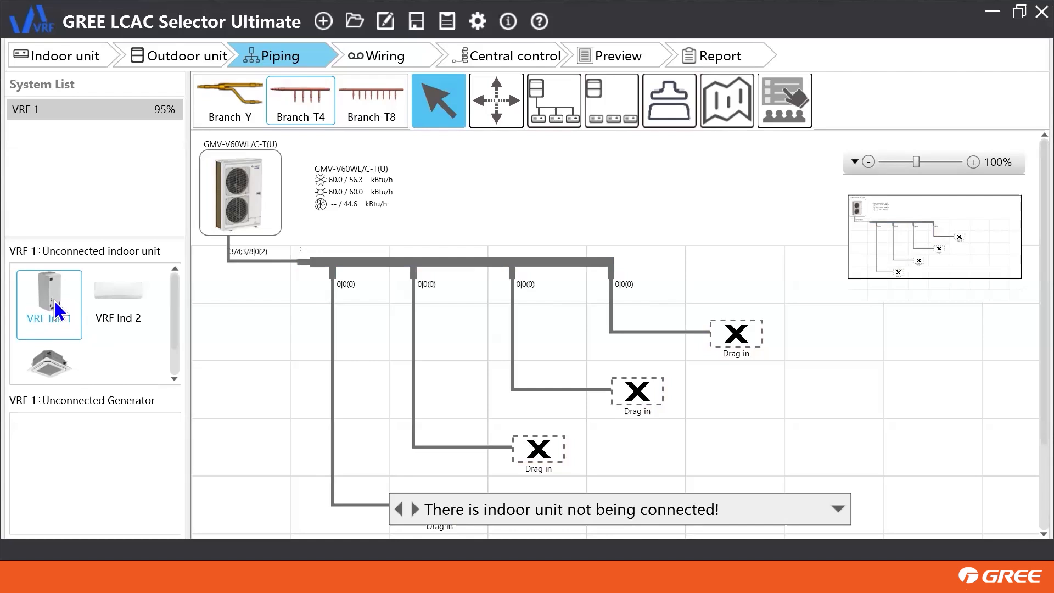
Connect VRF Ind 1, VRF Ind 2 and VRF Ind 3 to the three lowest open outlets of the Branch-T4 header
left_click_drag(55, 305, 88, 324)
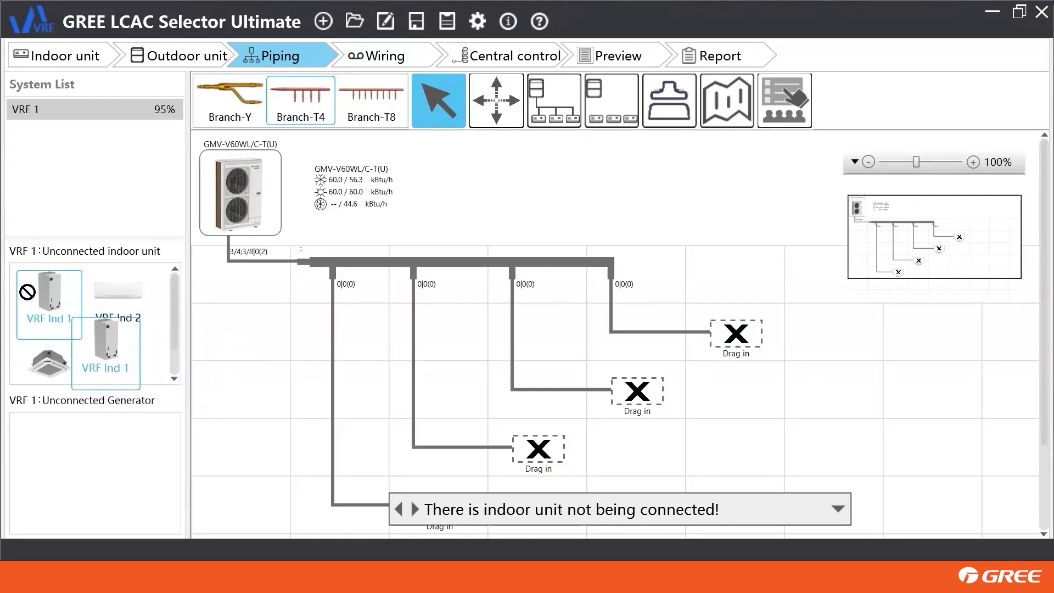
scroll(900, 417, "down", 2)
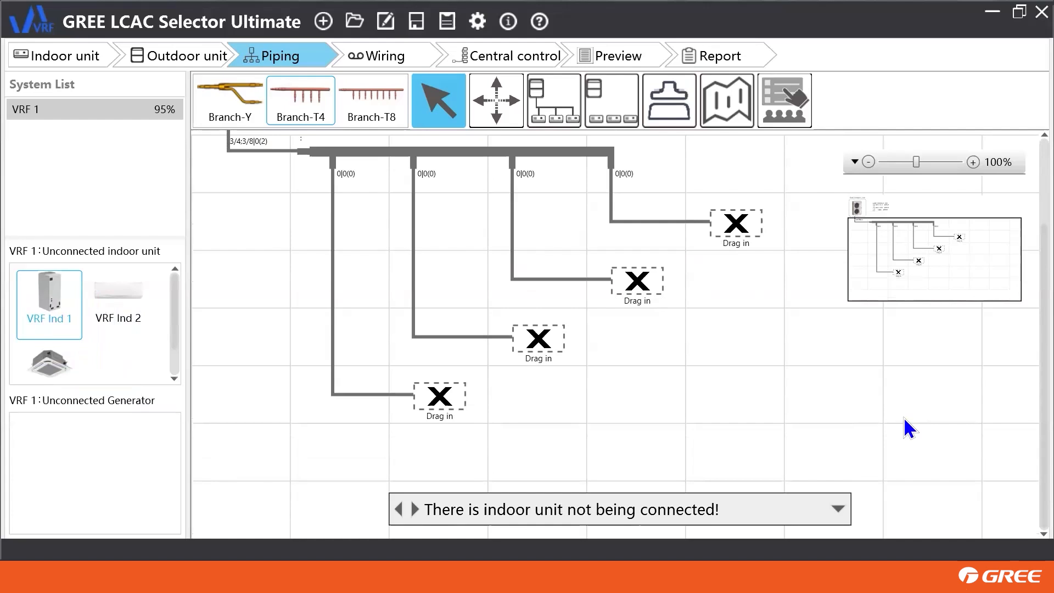
scroll(909, 428, "up", 1)
left_click_drag(53, 316, 447, 439)
left_click_drag(44, 292, 672, 399)
left_click_drag(623, 376, 541, 381)
left_click_drag(48, 301, 640, 328)
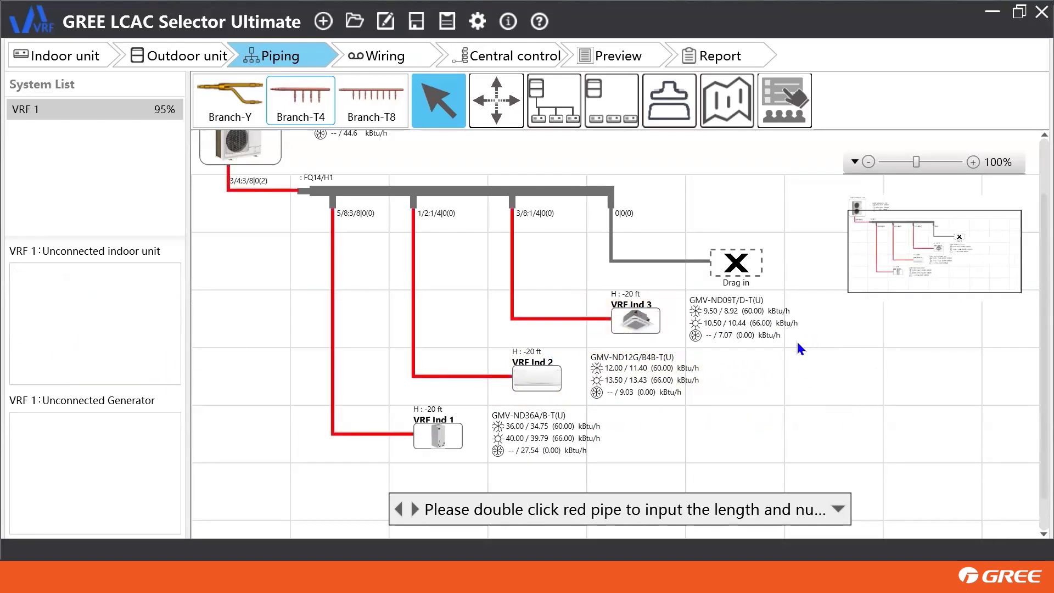
Set the main pipe from the outdoor unit to the Branch-T4 header to 10 ft and advance to the next pipe
scroll(769, 387, "up", 1)
scroll(776, 399, "down", 1)
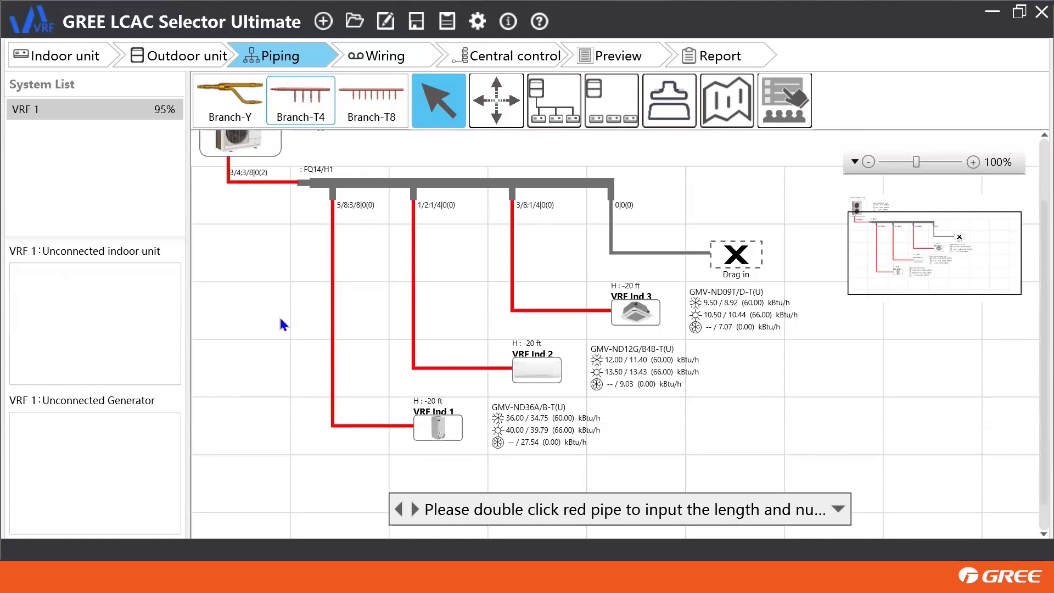
scroll(280, 317, "up", 1)
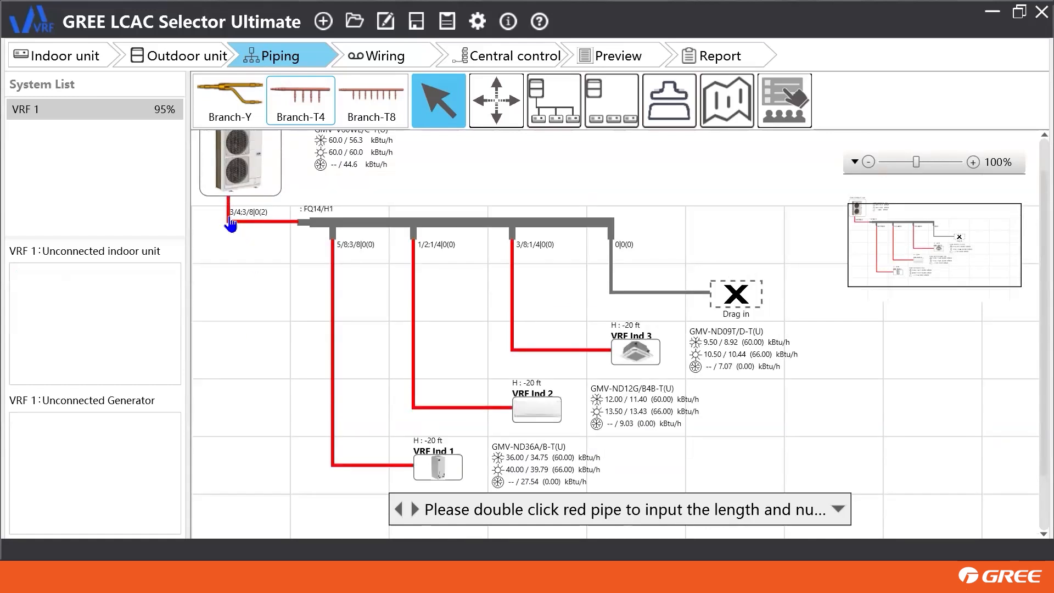
double_click(235, 220)
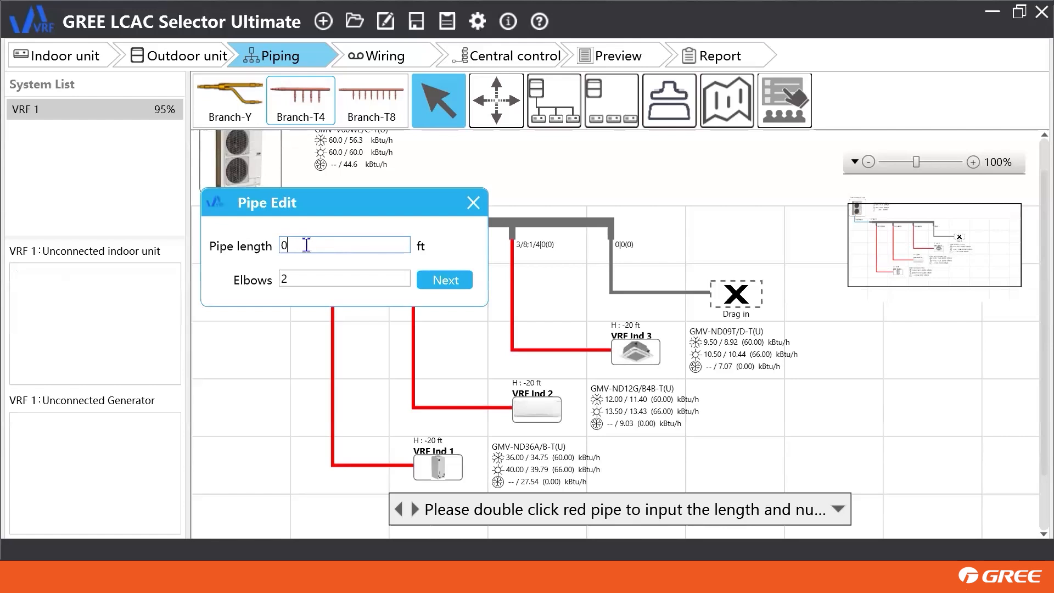
key("BackSpace")
type("10")
left_click(445, 282)
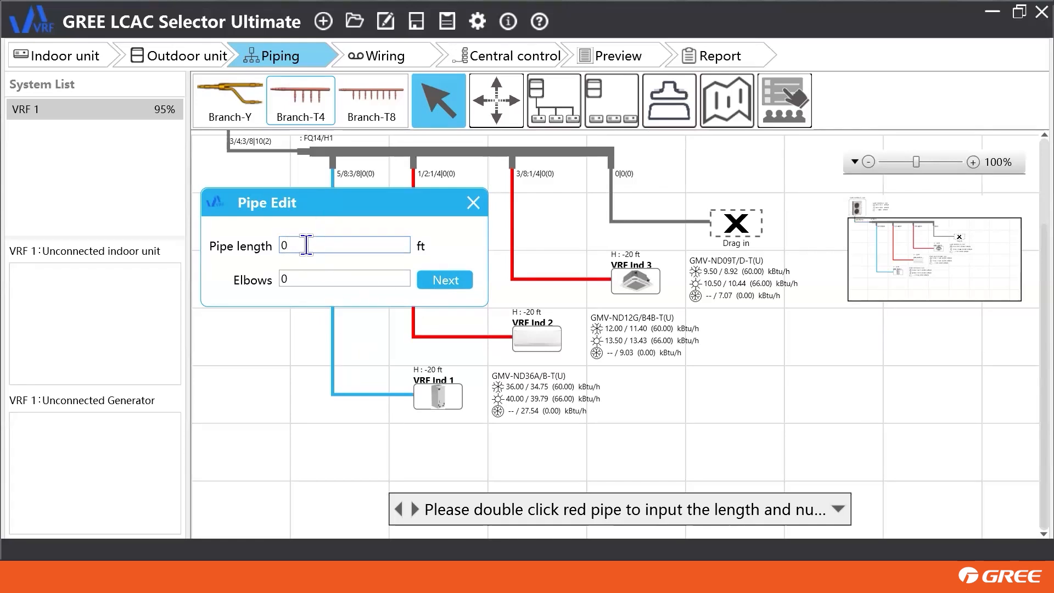
Set the pipe from the Branch-T4 header to VRF Ind 1 to 50 ft with 2 elbows
key("BackSpace")
type("50")
left_click(291, 280)
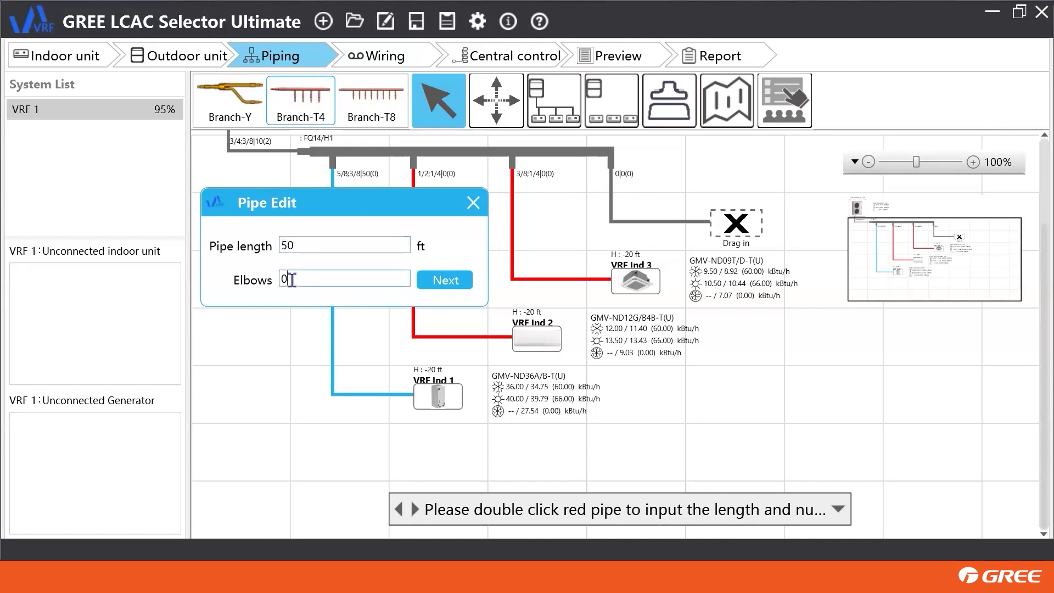
key("BackSpace")
type("2")
left_click(429, 281)
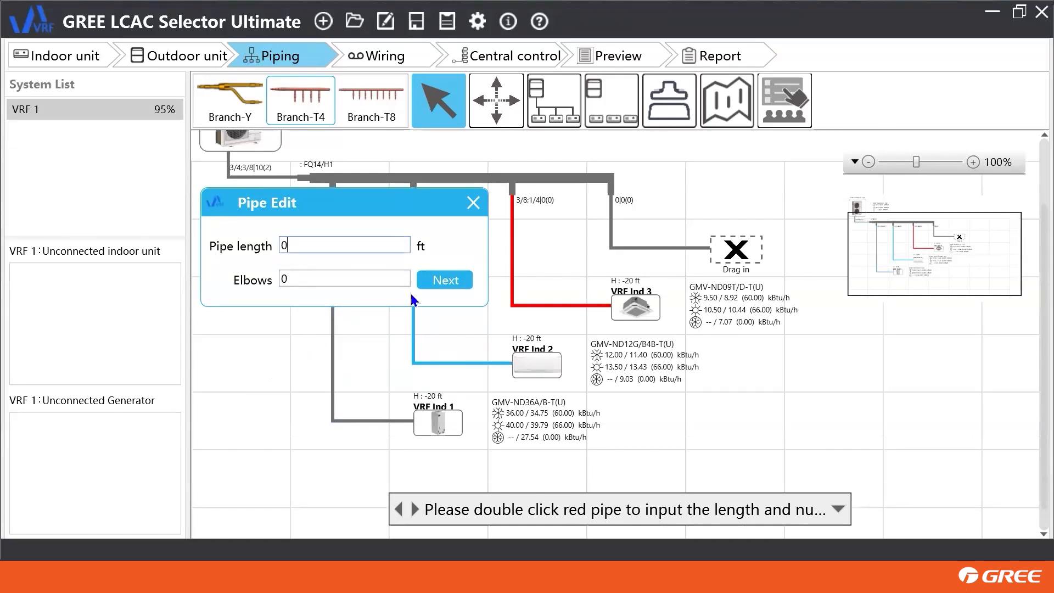
left_click(473, 203)
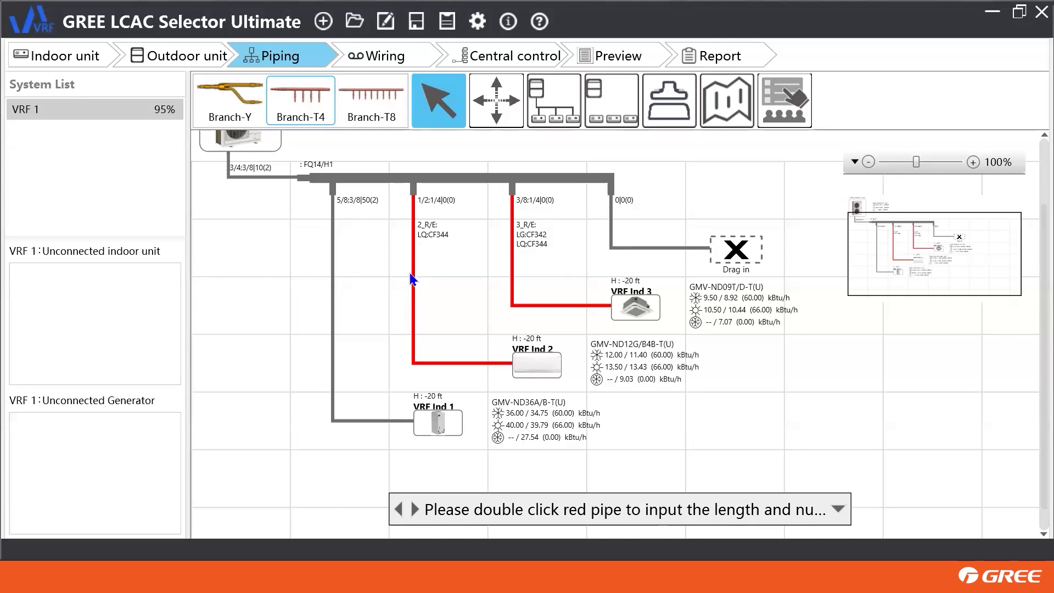
Set the pipe from the Branch-T4 header to VRF Ind 2 to 48 ft with 2 elbows
double_click(414, 351)
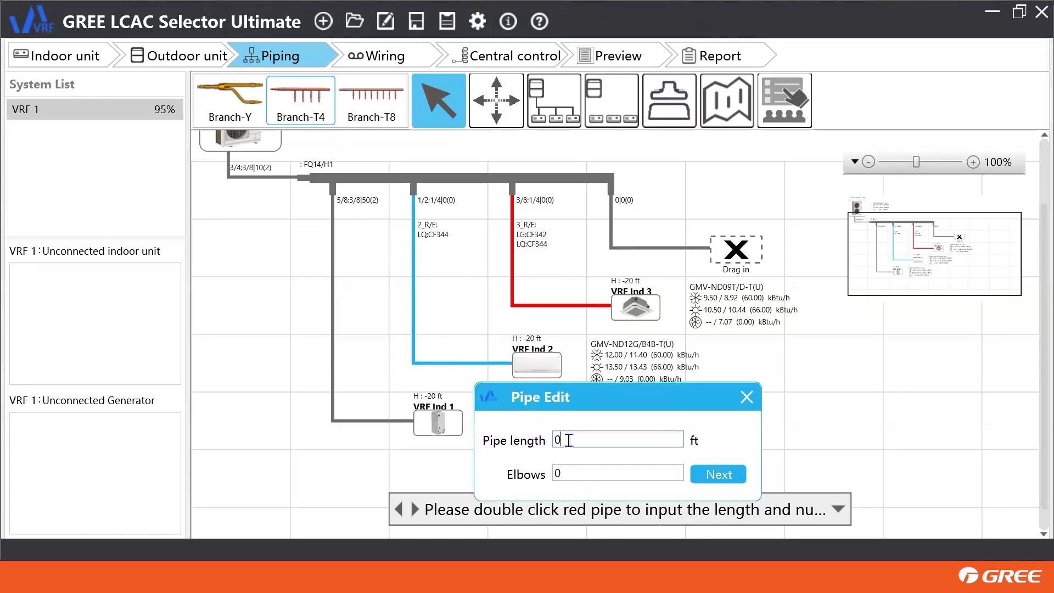
left_click(569, 440)
key("BackSpace")
type("48")
left_click(569, 477)
key("BackSpace")
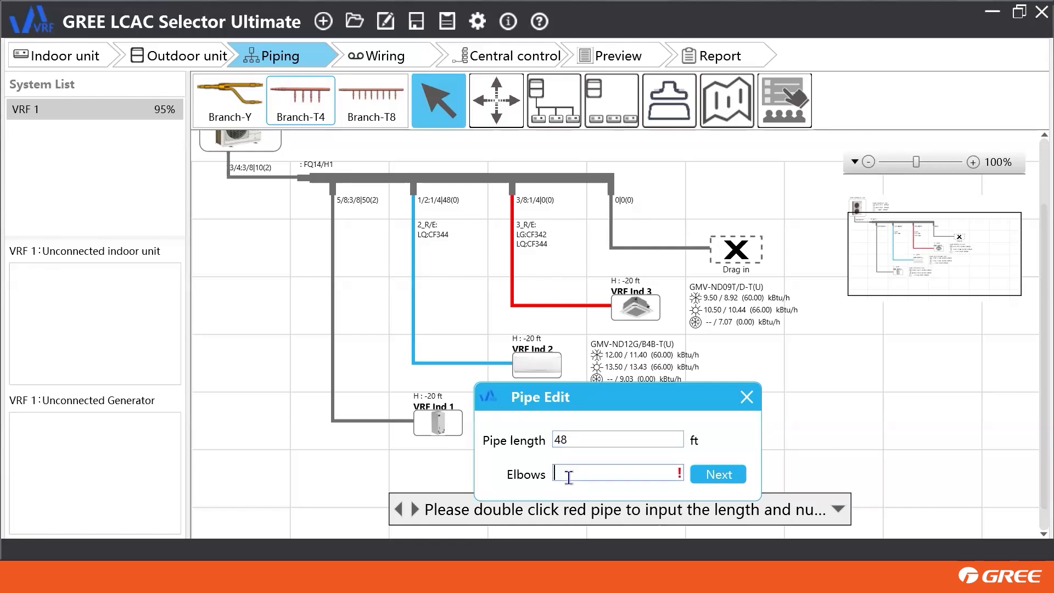
type("2")
left_click(715, 475)
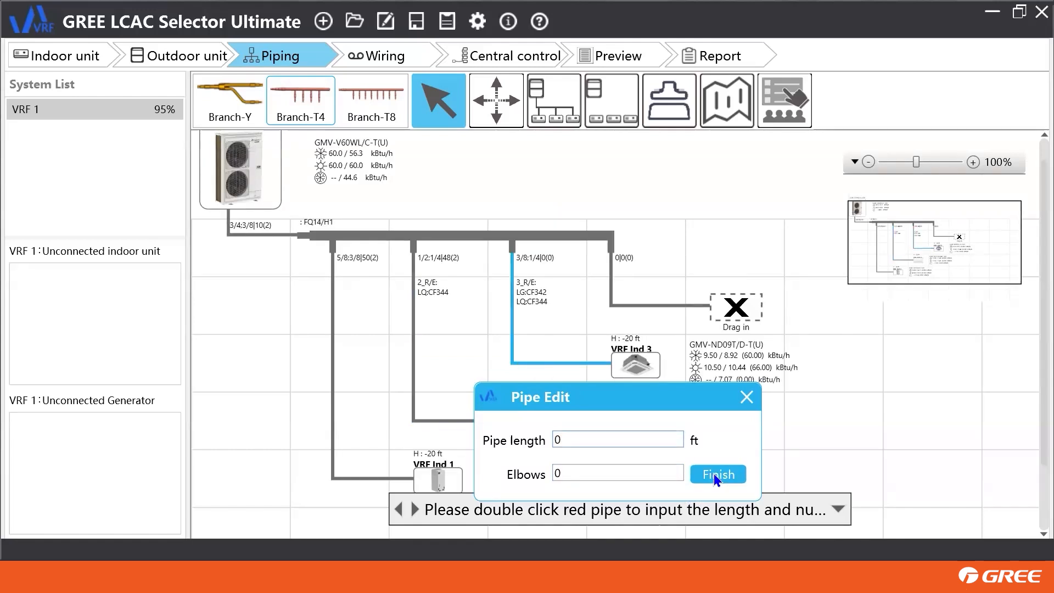
Set the pipe from the Branch-T4 header to VRF Ind 3 to 48 ft with 2 elbows and finish the pipe entries
key("BackSpace")
type("48")
left_click(574, 477)
key("BackSpace")
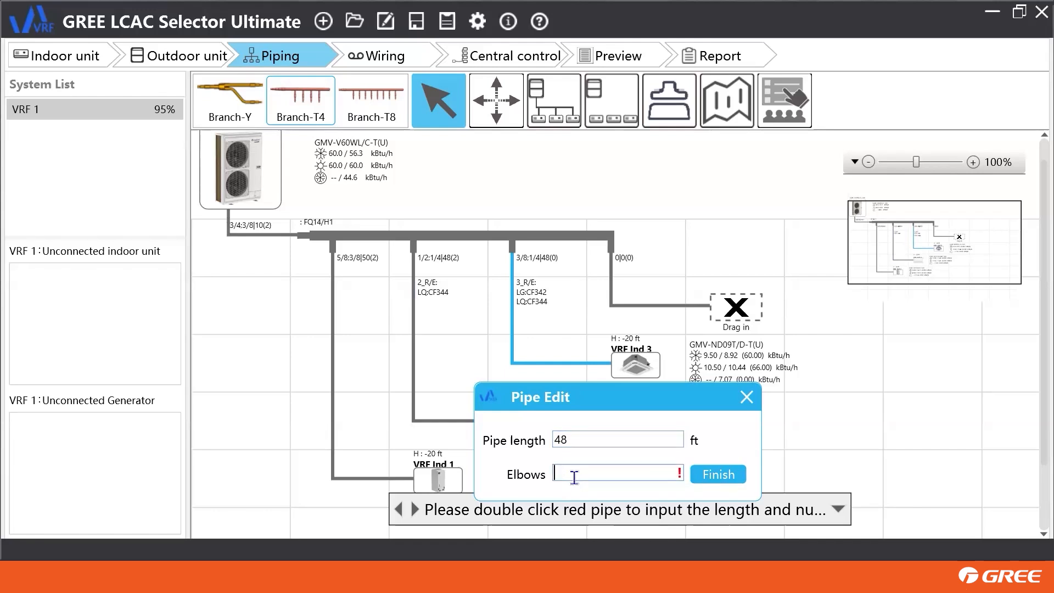
type("2")
left_click(726, 481)
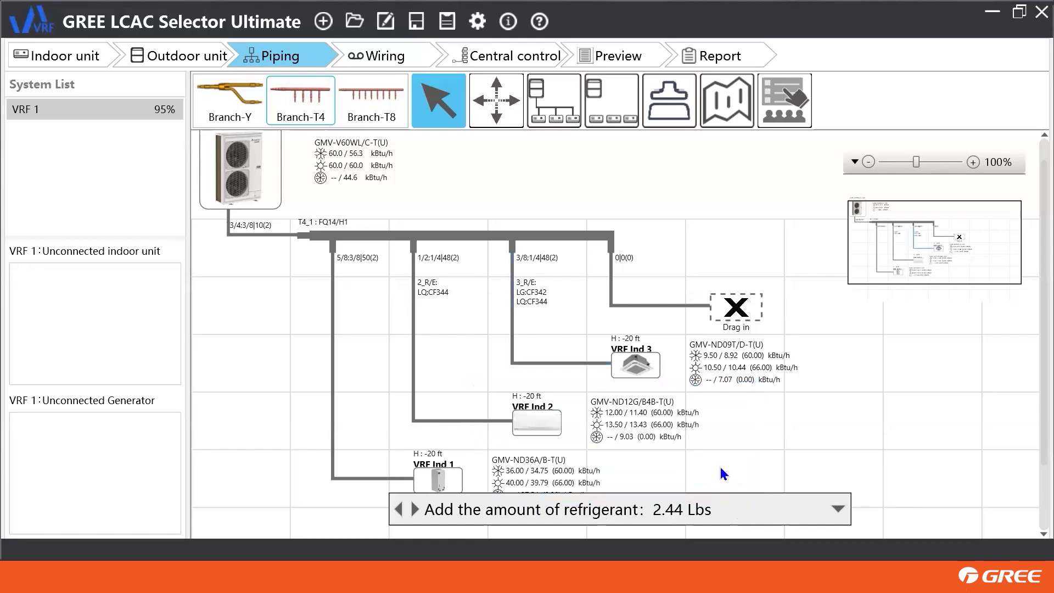
Examine the completed Branch-T4 piping diagram, including pipe sizes, lengths, reducers and the additional refrigerant amount
scroll(797, 435, "down", 1)
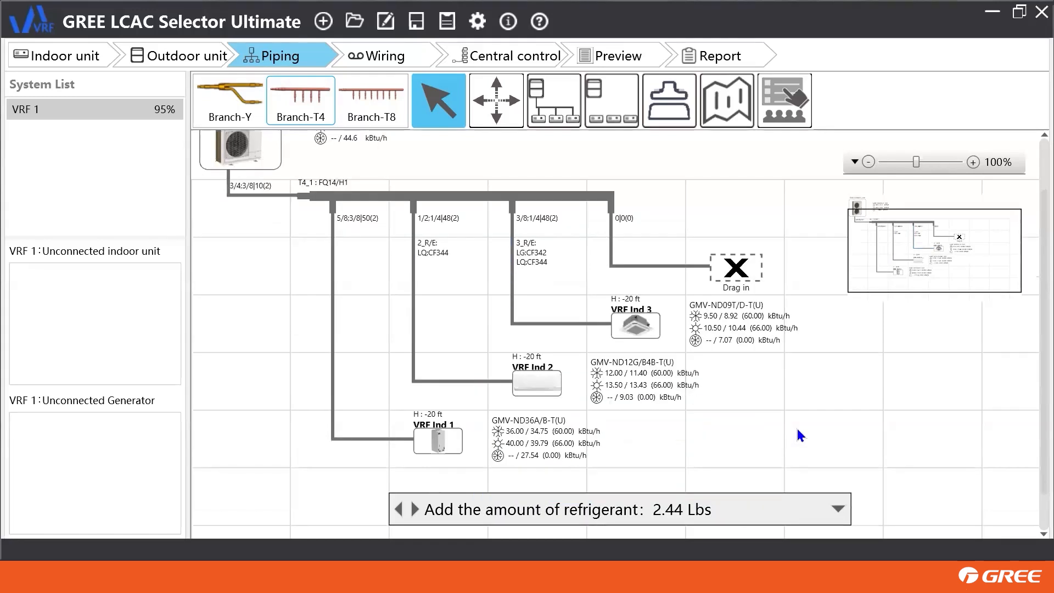
scroll(797, 428, "down", 1)
scroll(797, 427, "up", 2)
scroll(791, 423, "down", 1)
scroll(839, 427, "down", 1)
scroll(838, 415, "up", 1)
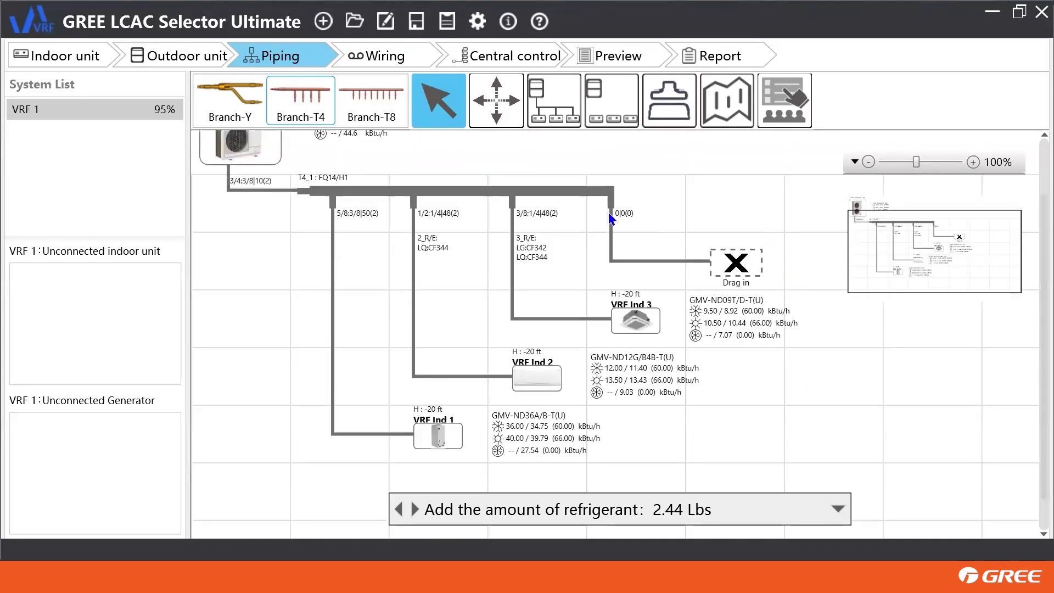
scroll(795, 383, "down", 1)
scroll(810, 385, "up", 2)
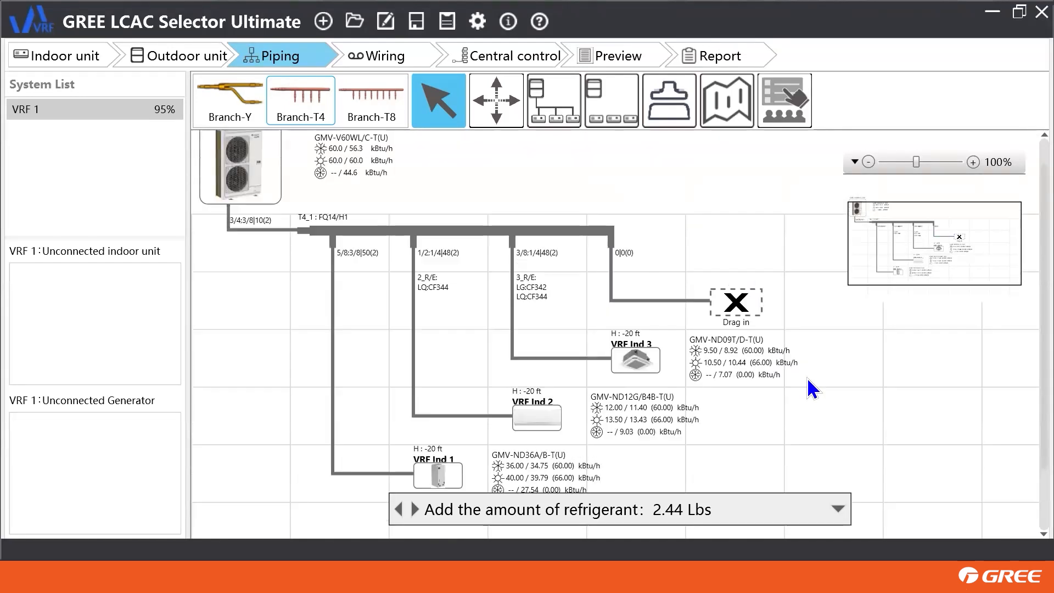
scroll(802, 386, "down", 2)
scroll(799, 381, "up", 3)
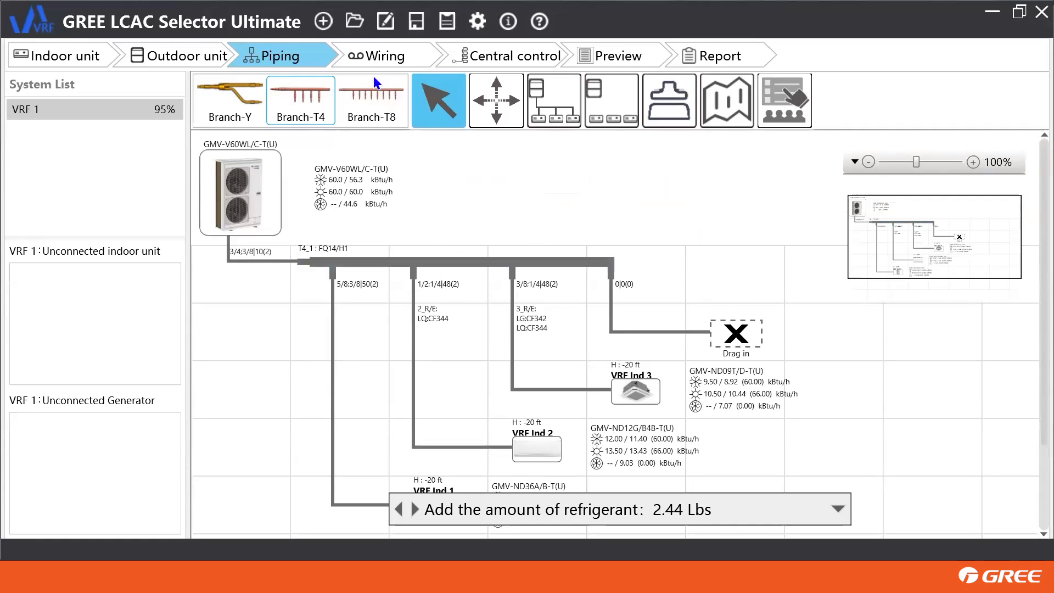
Review the wiring diagram of VRF 1 and the central controller models available for the system
left_click(387, 59)
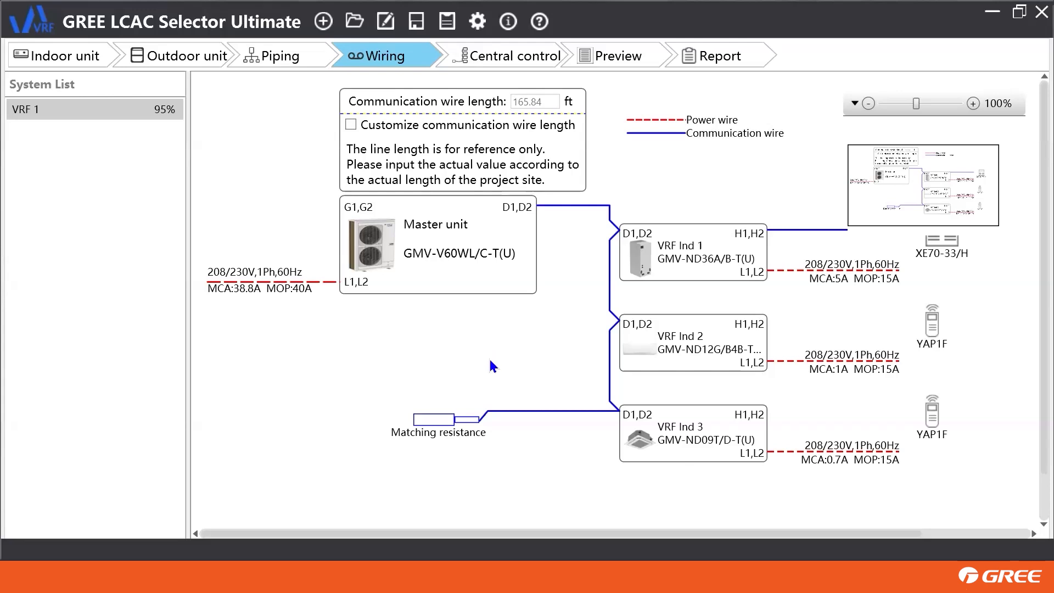
left_click(511, 58)
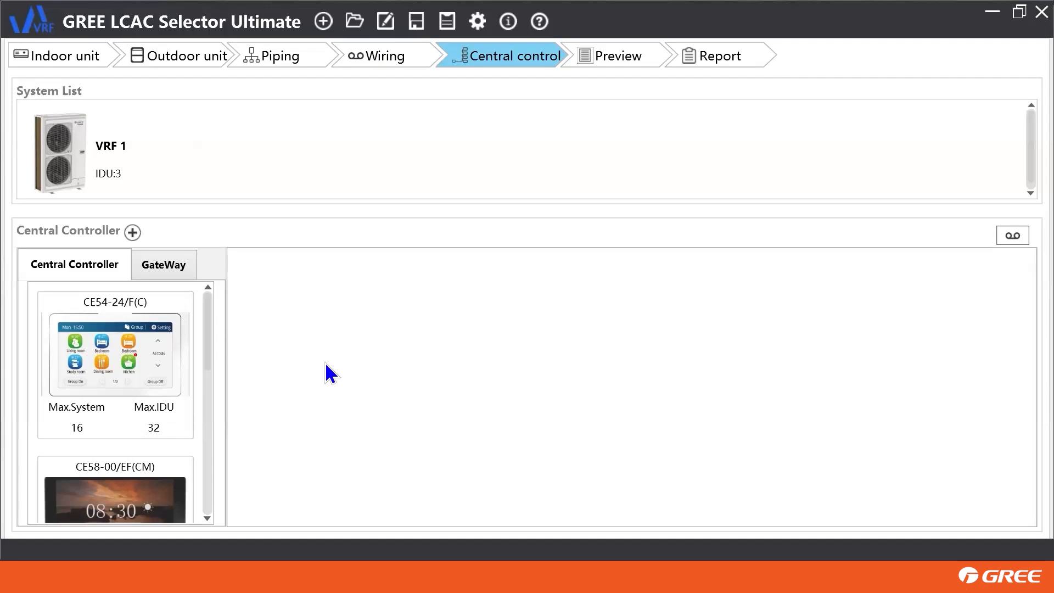
scroll(116, 380, "down", 4)
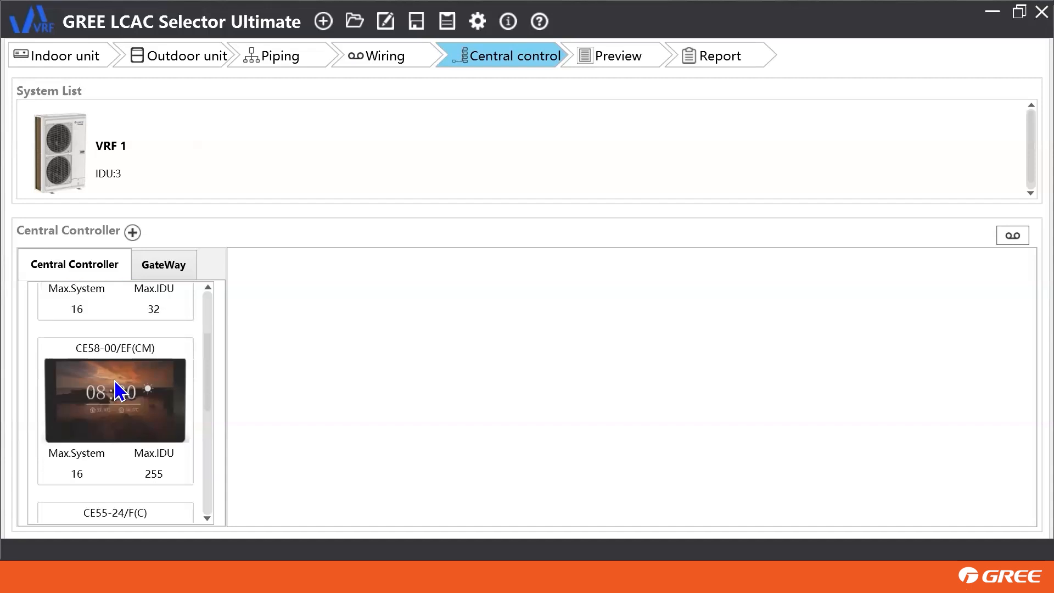
scroll(115, 385, "up", 4)
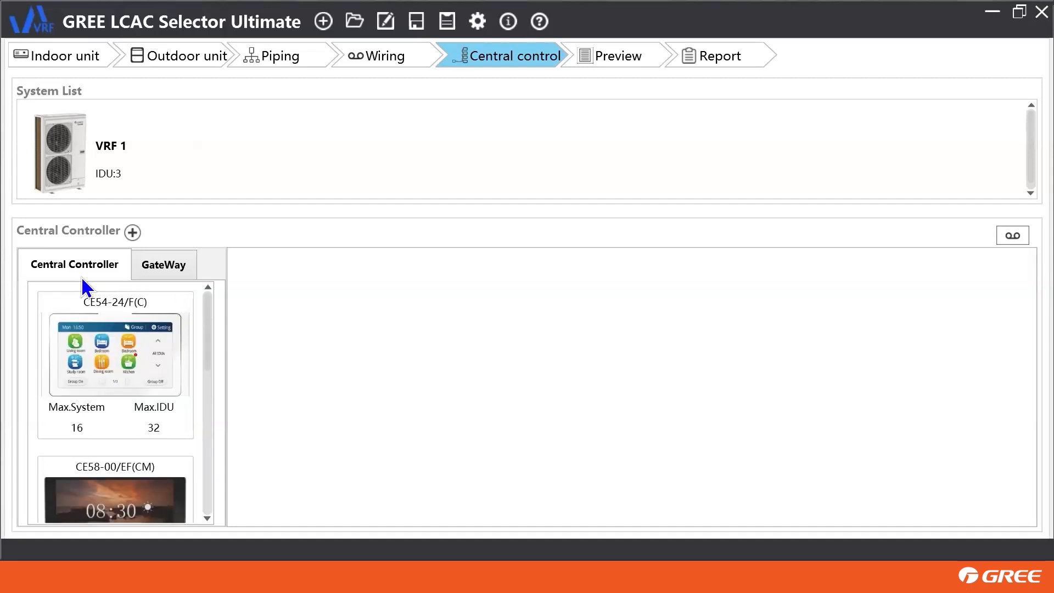
Generate a preview of the selection report for VRF 1
left_click(617, 60)
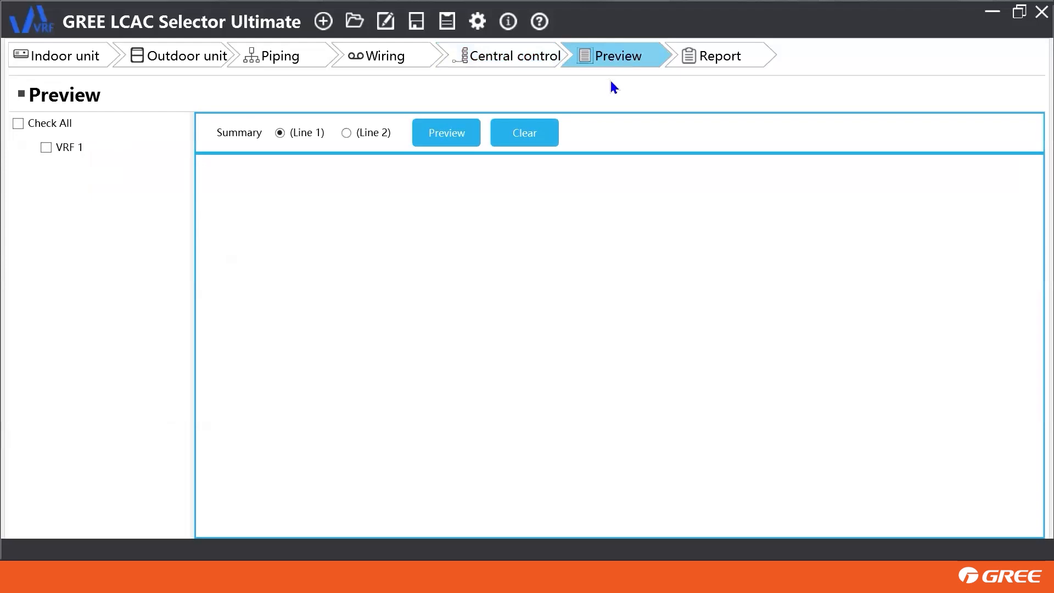
left_click(46, 147)
left_click(444, 139)
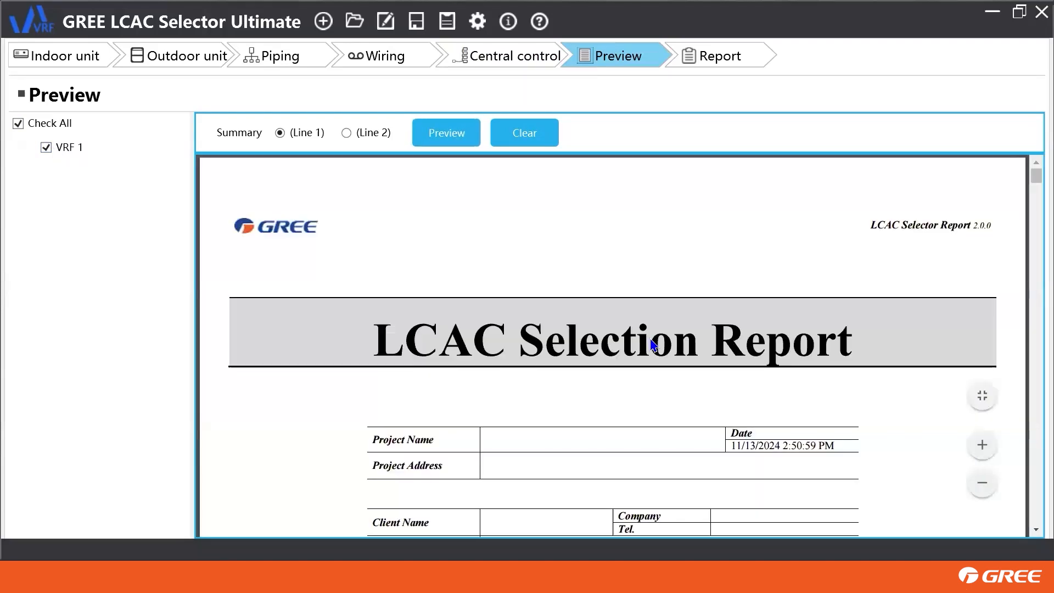
Review the cover page and table of contents of the previewed selection report
scroll(587, 456, "down", 15)
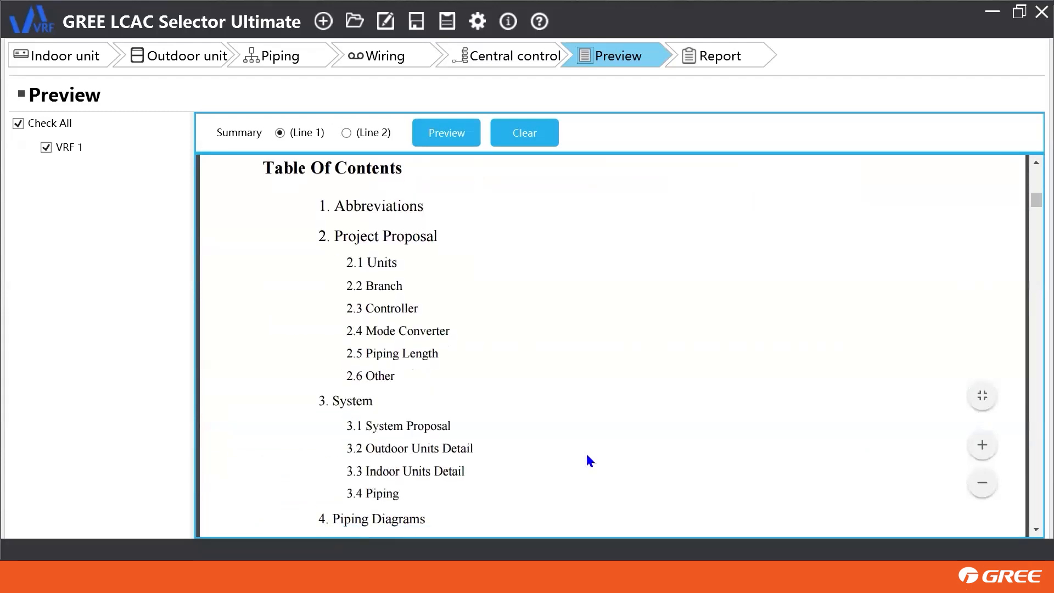
scroll(586, 453, "down", 4)
scroll(585, 453, "up", 12)
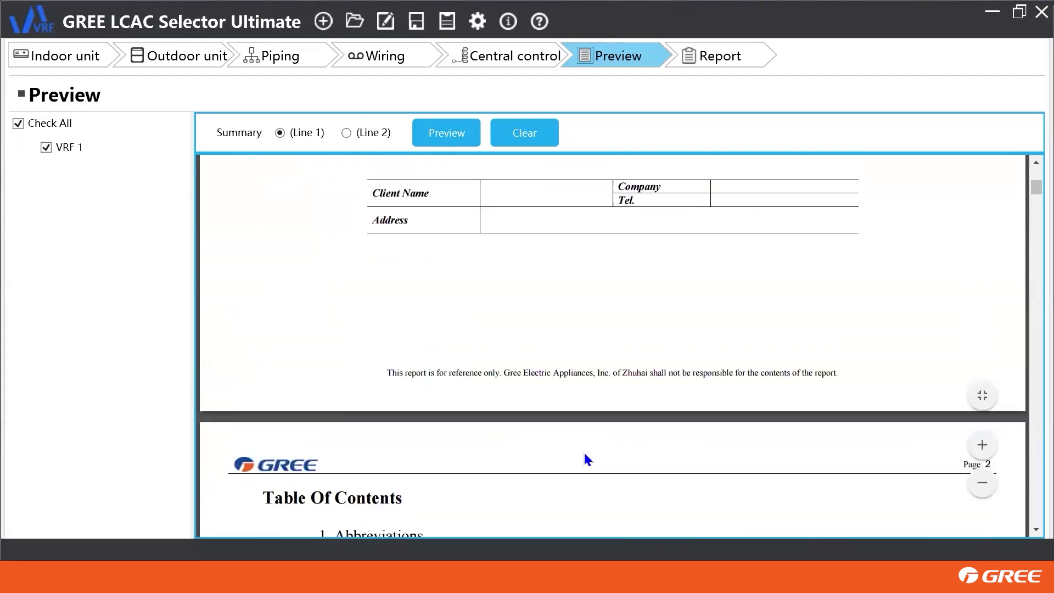
scroll(584, 451, "down", 3)
scroll(584, 452, "down", 4)
scroll(588, 423, "up", 3)
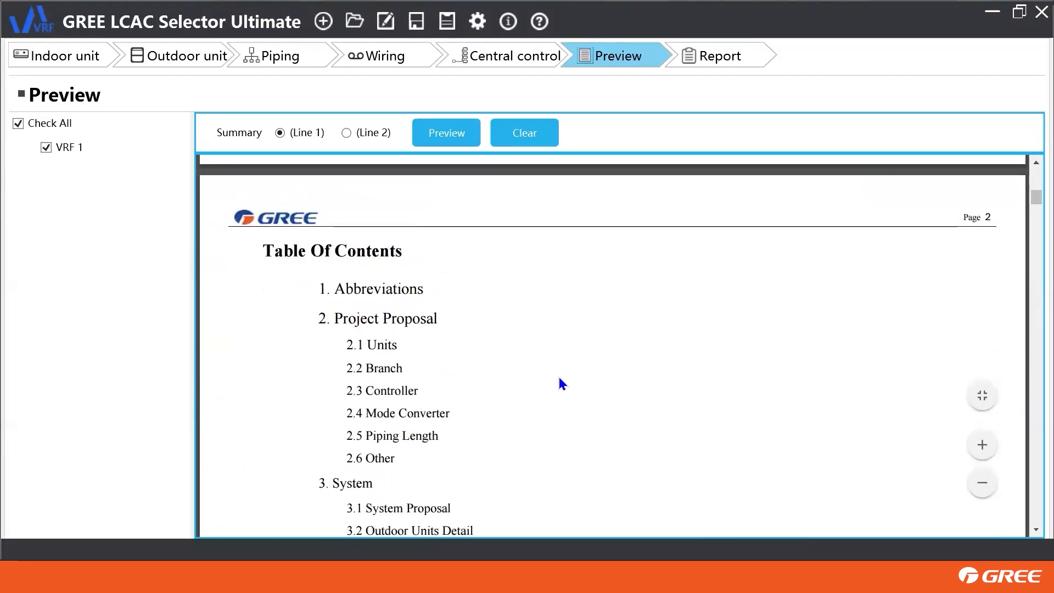
scroll(519, 387, "down", 2)
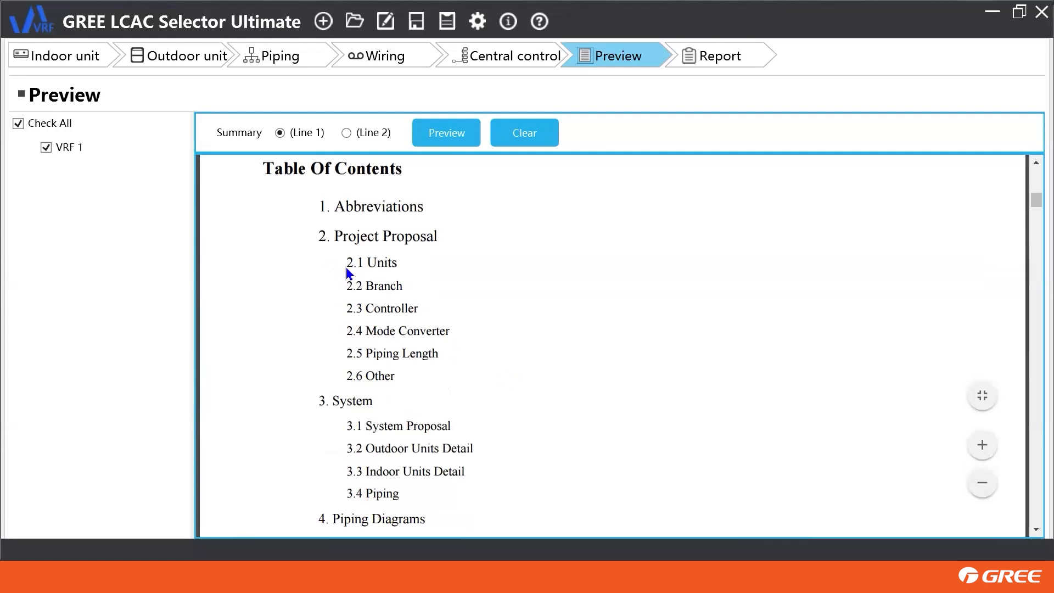
scroll(473, 351, "down", 4)
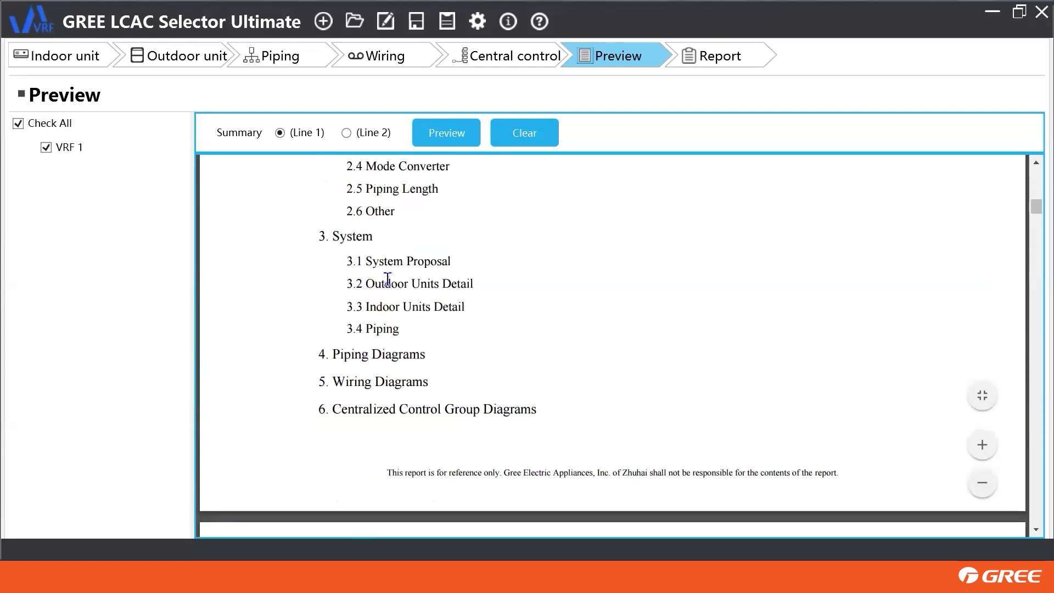
scroll(527, 321, "down", 2)
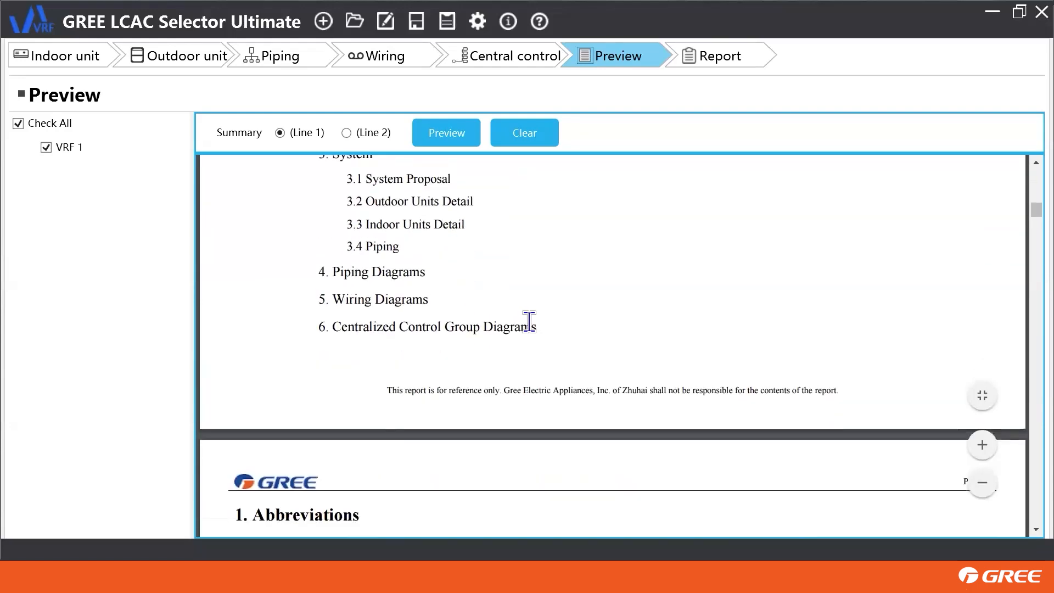
Look through the Abbreviations section of the previewed report
scroll(574, 310, "down", 2)
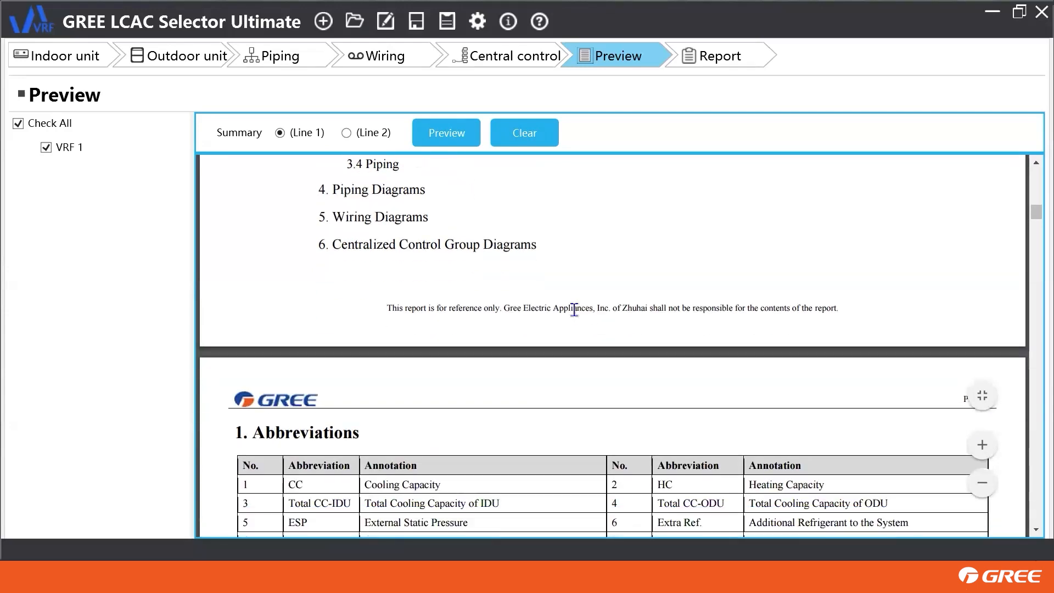
scroll(574, 309, "down", 6)
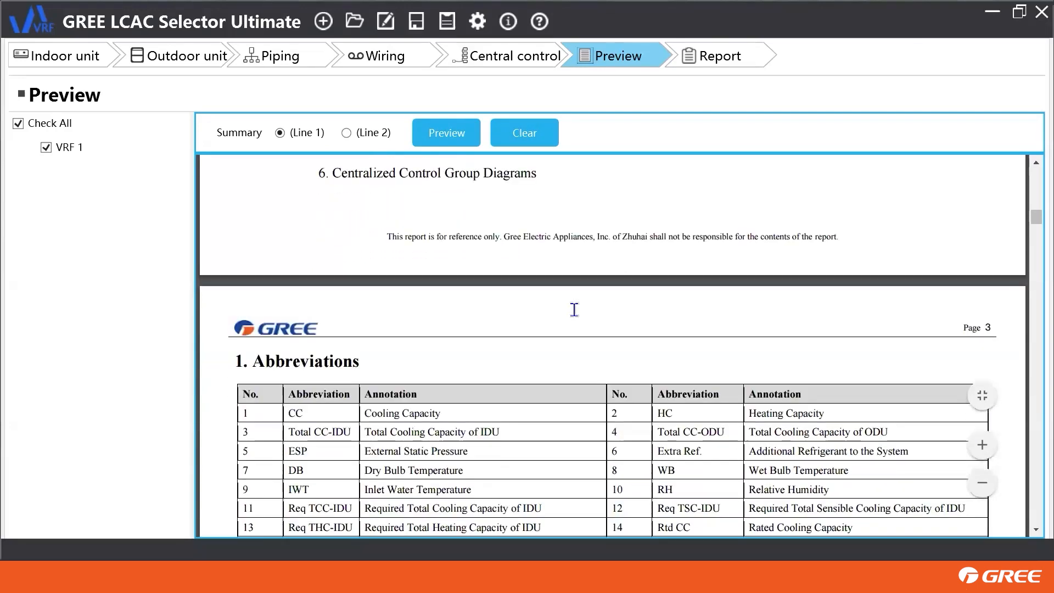
scroll(574, 311, "down", 10)
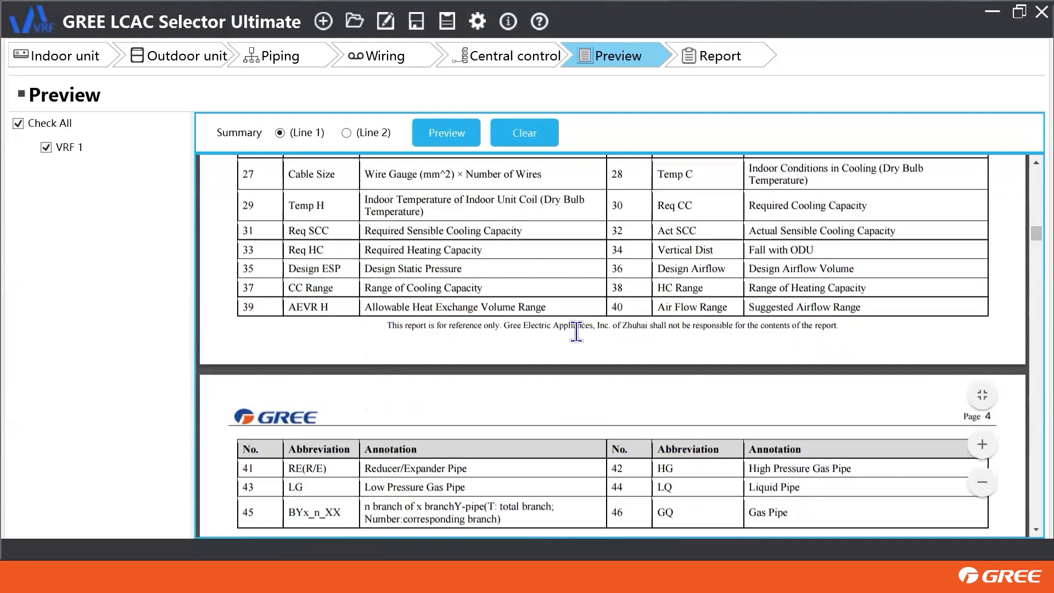
scroll(577, 331, "up", 4)
Review the report's Project Proposal tables, from units, branch and reducer pipes through controllers, piping lengths and other items
scroll(576, 335, "down", 14)
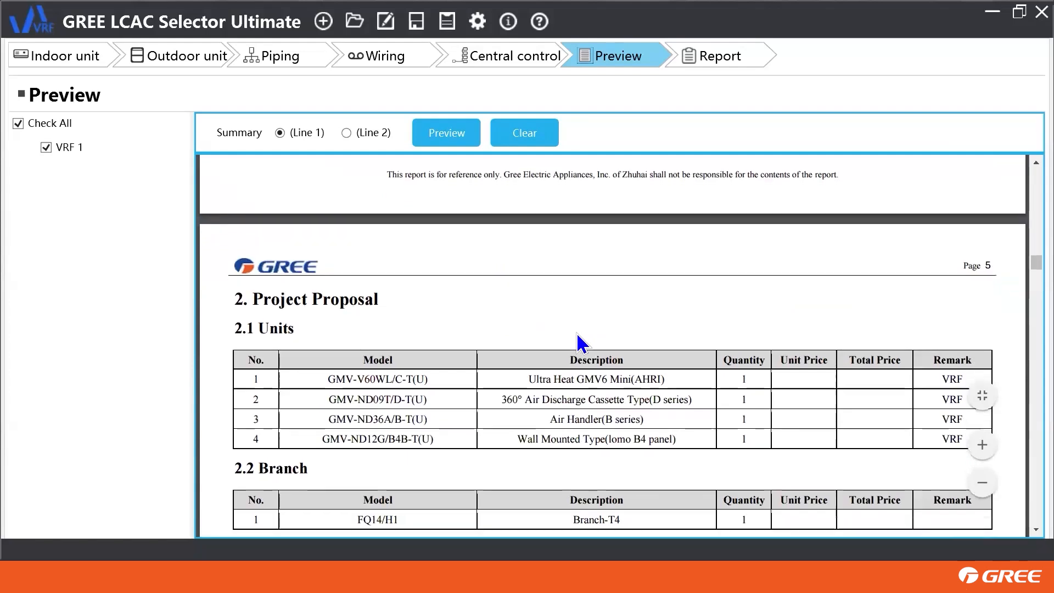
scroll(566, 338, "up", 4)
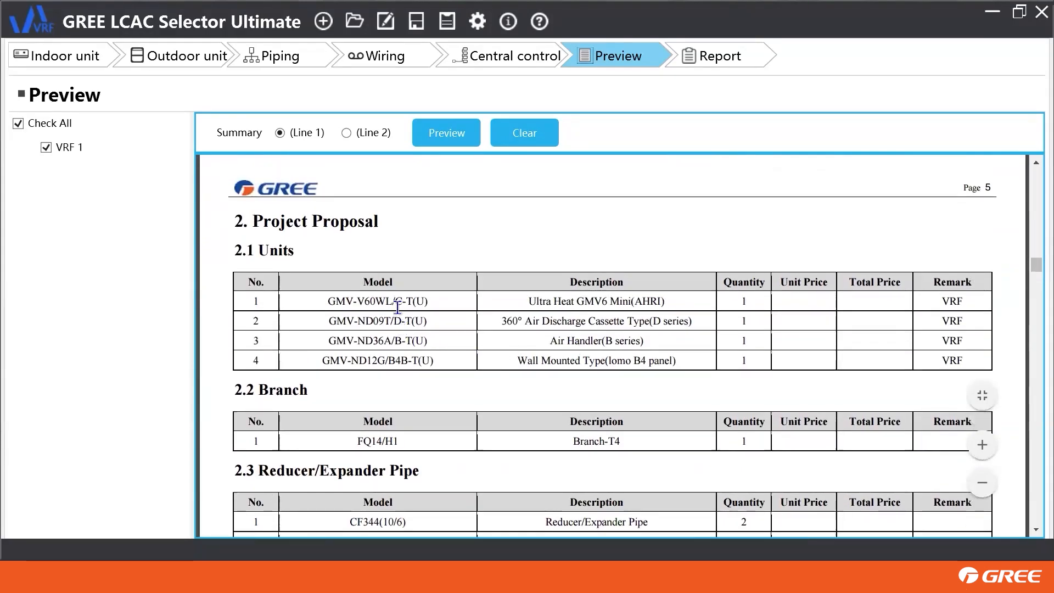
scroll(560, 393, "down", 3)
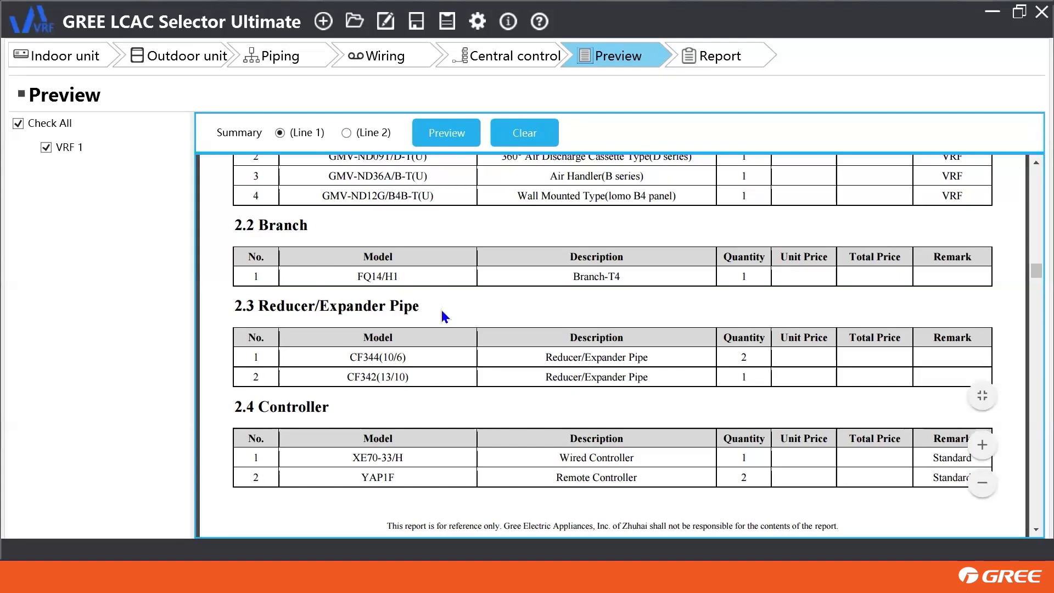
scroll(442, 311, "down", 3)
scroll(442, 311, "up", 2)
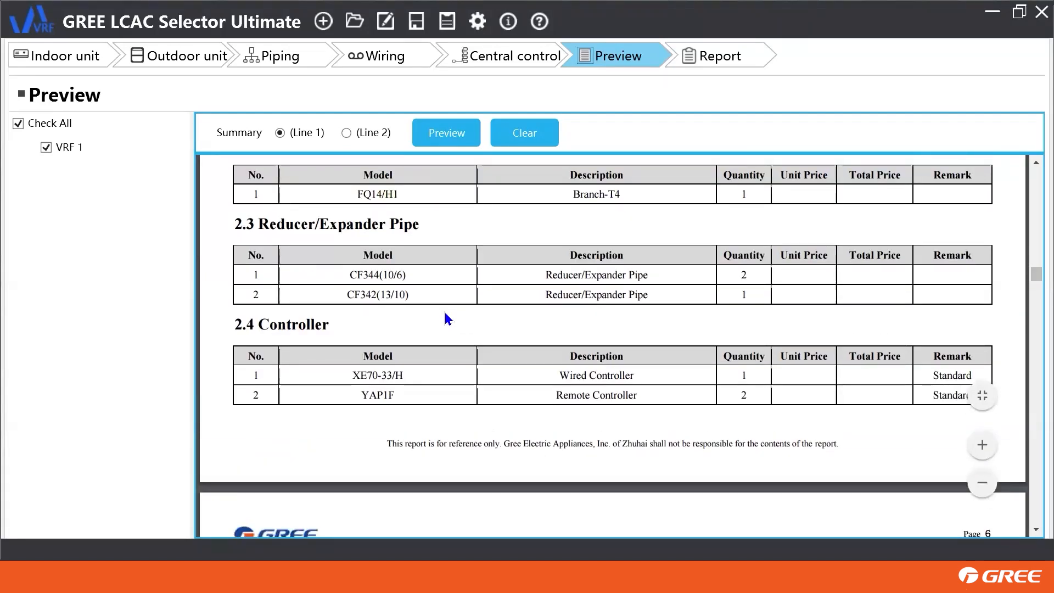
scroll(445, 318, "down", 2)
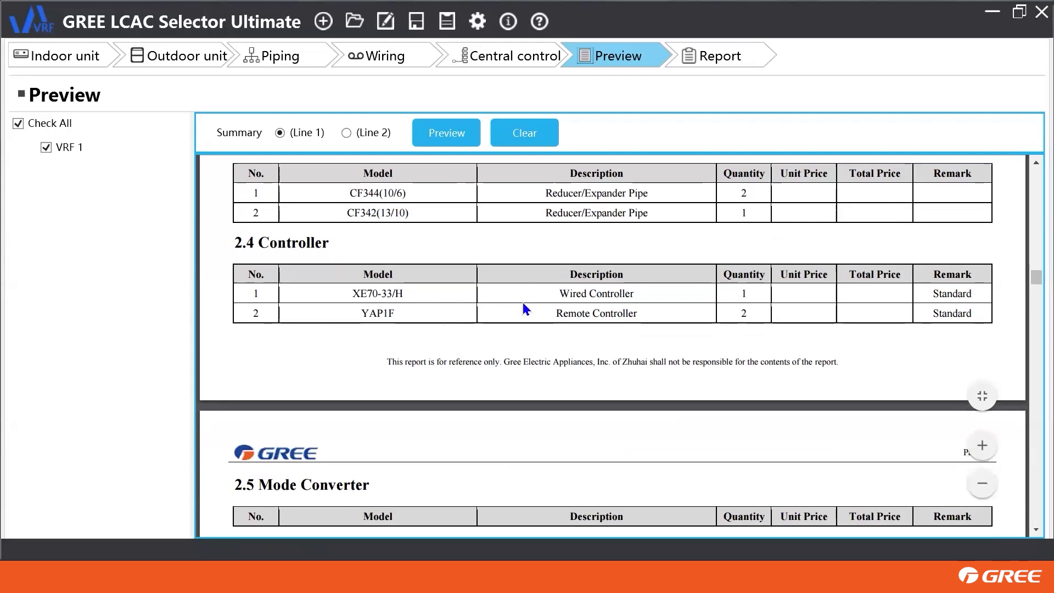
scroll(462, 309, "down", 2)
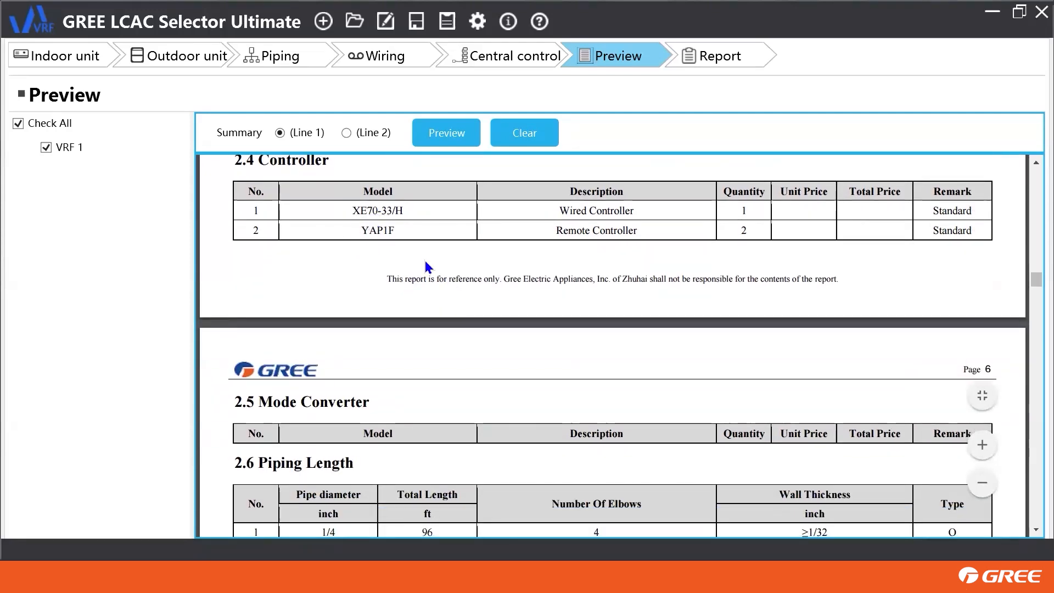
scroll(462, 328, "down", 4)
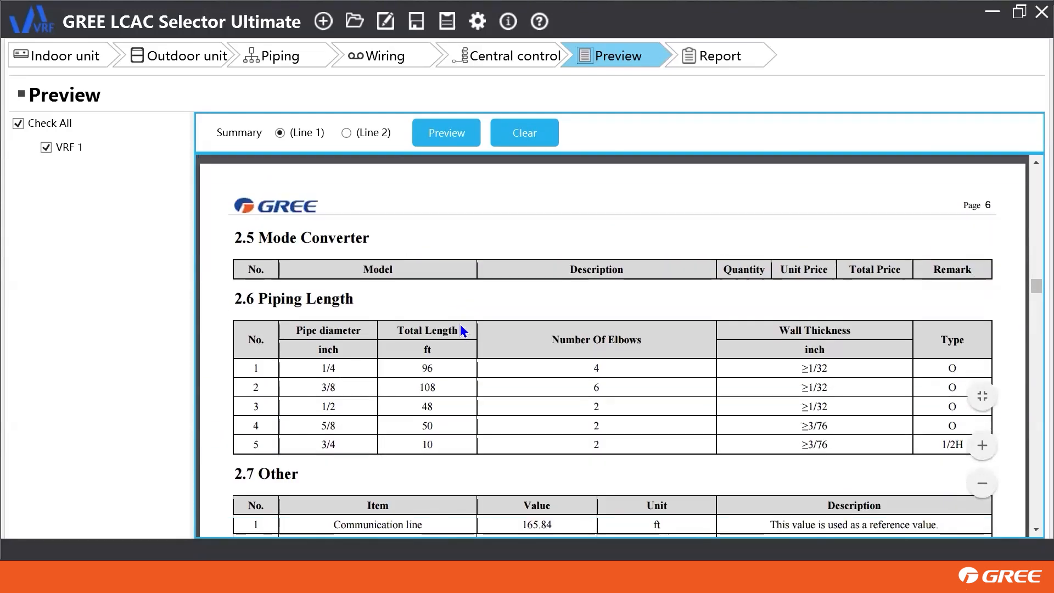
scroll(460, 325, "down", 2)
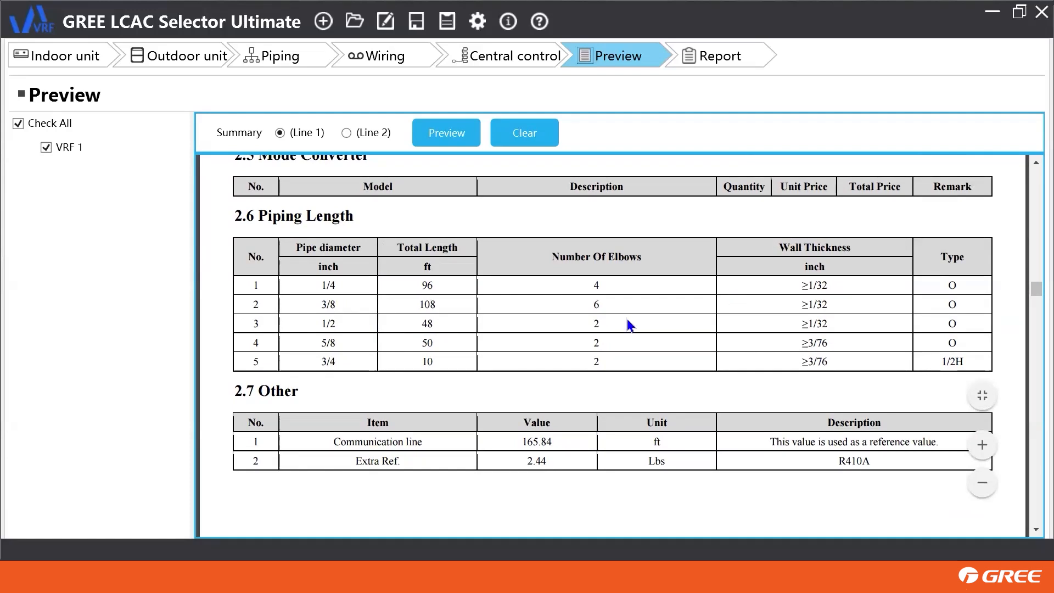
Review the report's Other table and the VRF 1 System section, from the system proposal through the outdoor and indoor unit details
scroll(627, 319, "down", 3)
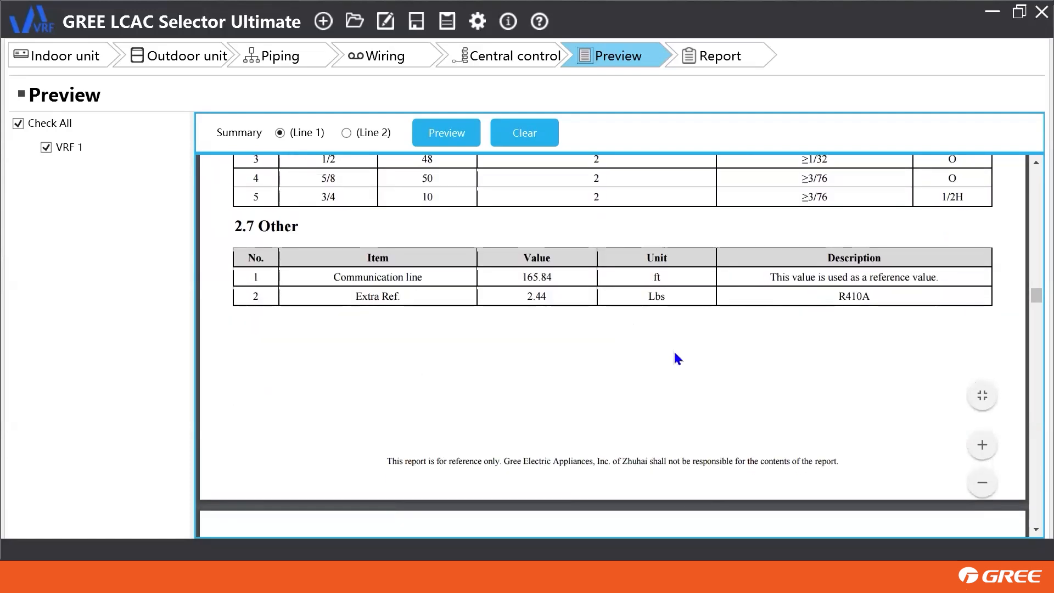
scroll(674, 351, "down", 2)
scroll(673, 350, "up", 2)
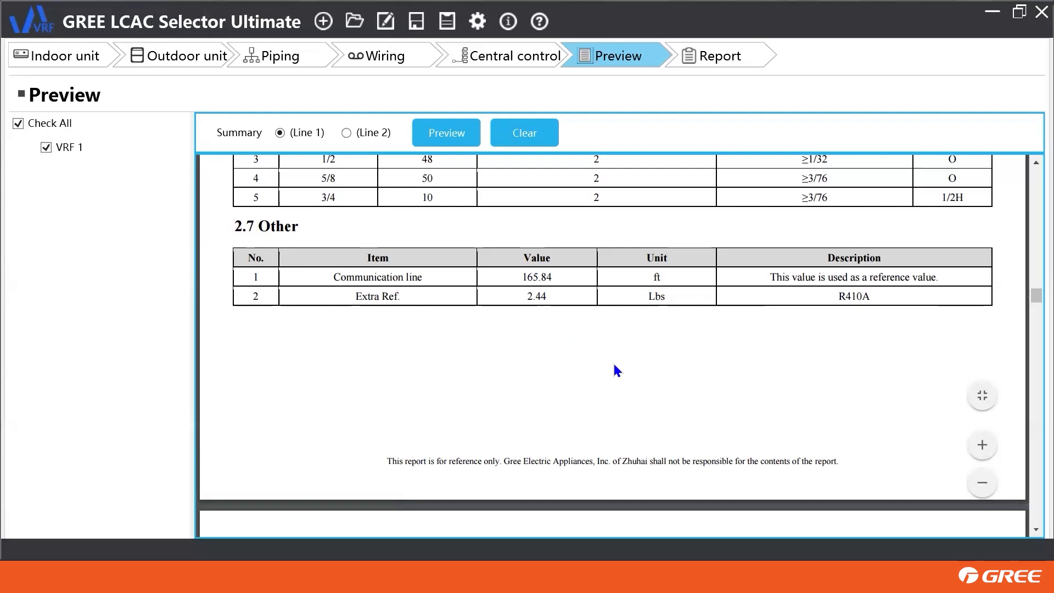
scroll(613, 363, "down", 4)
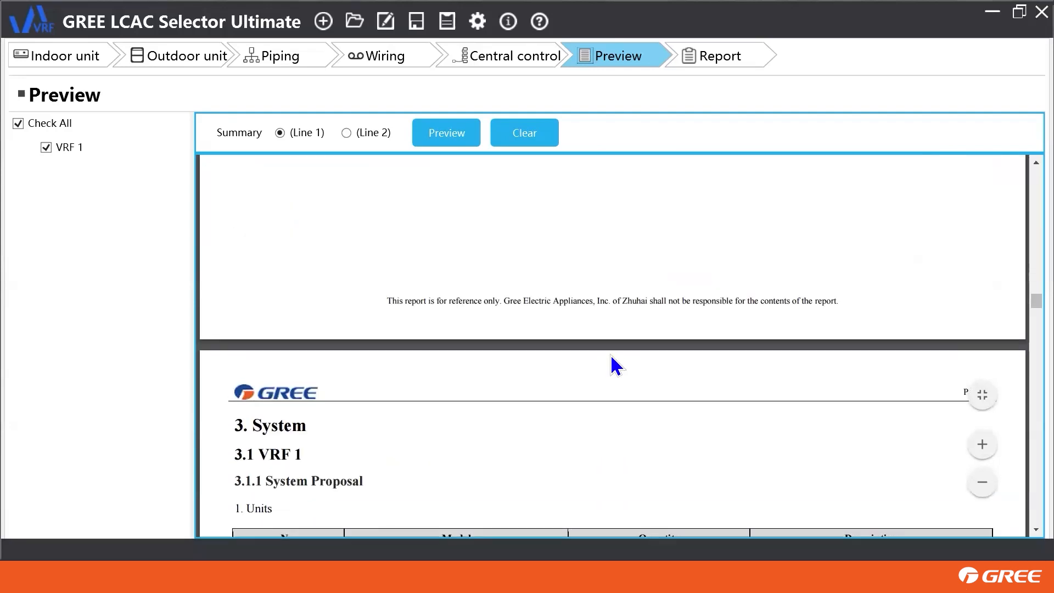
scroll(610, 357, "up", 2)
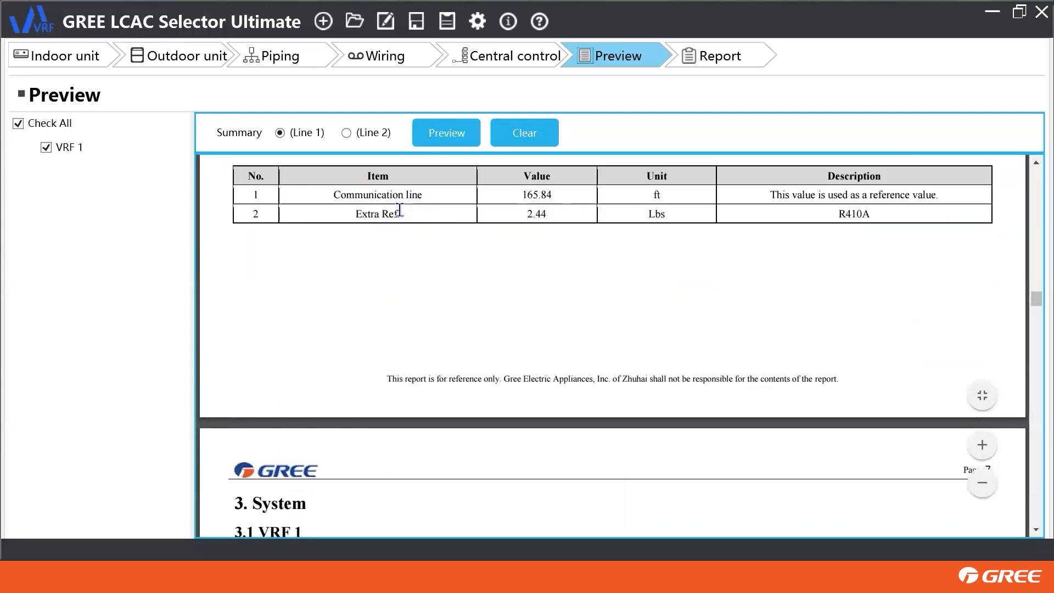
scroll(549, 362, "down", 7)
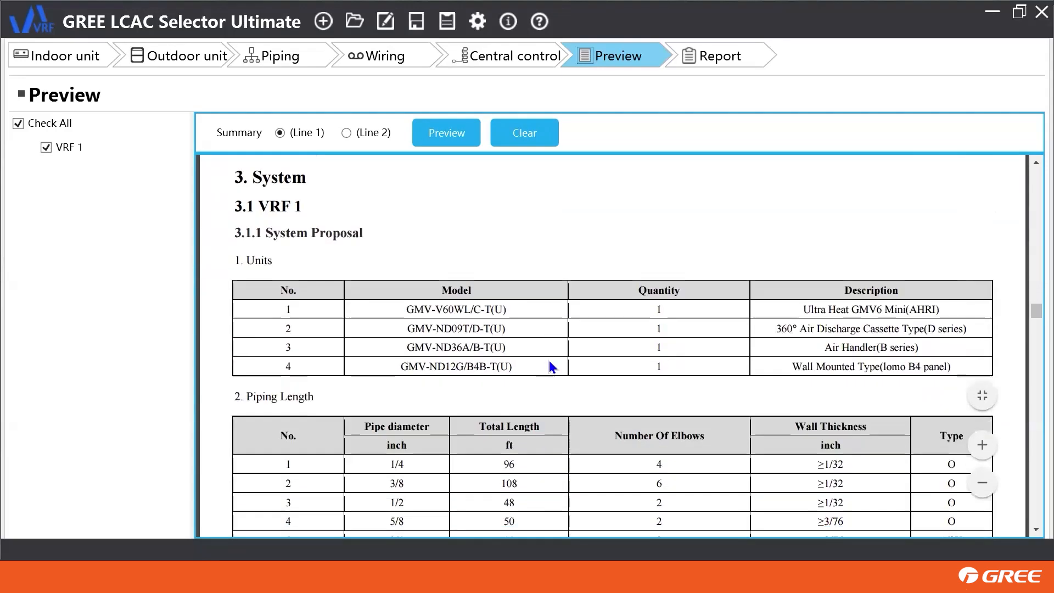
scroll(550, 360, "down", 15)
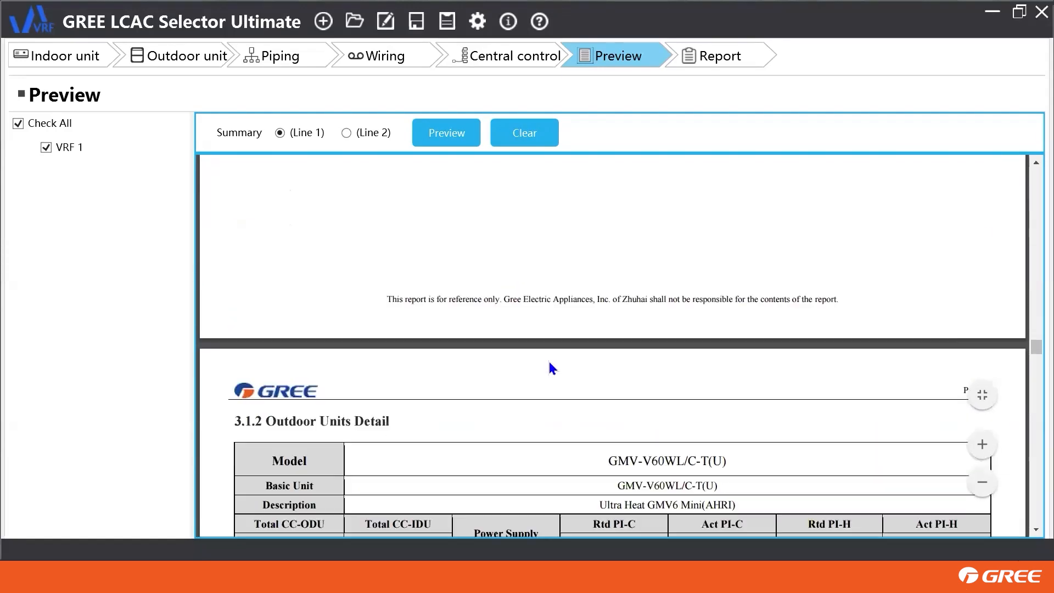
scroll(551, 367, "down", 7)
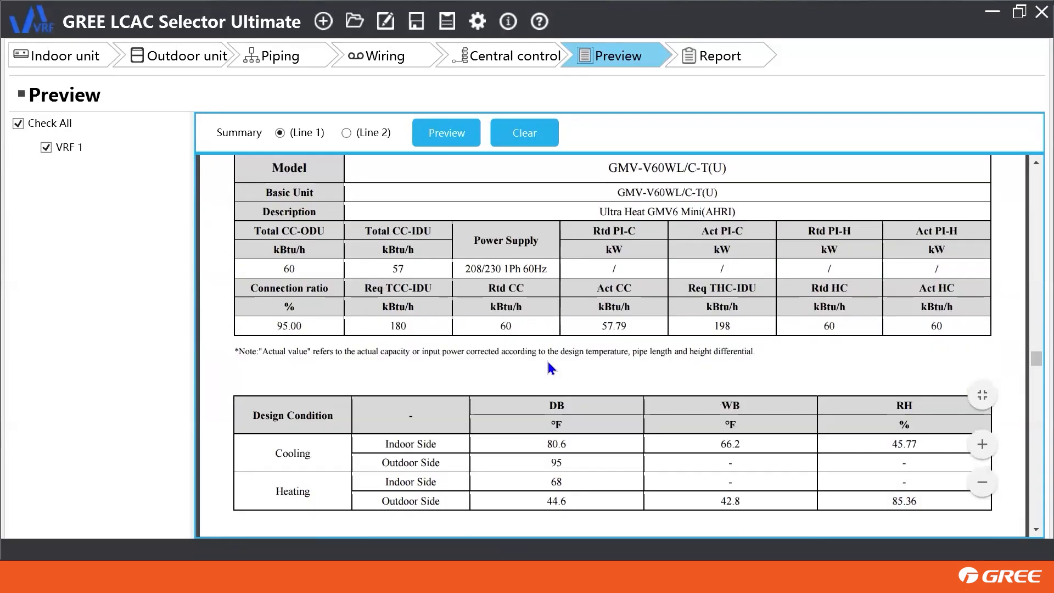
scroll(548, 363, "down", 18)
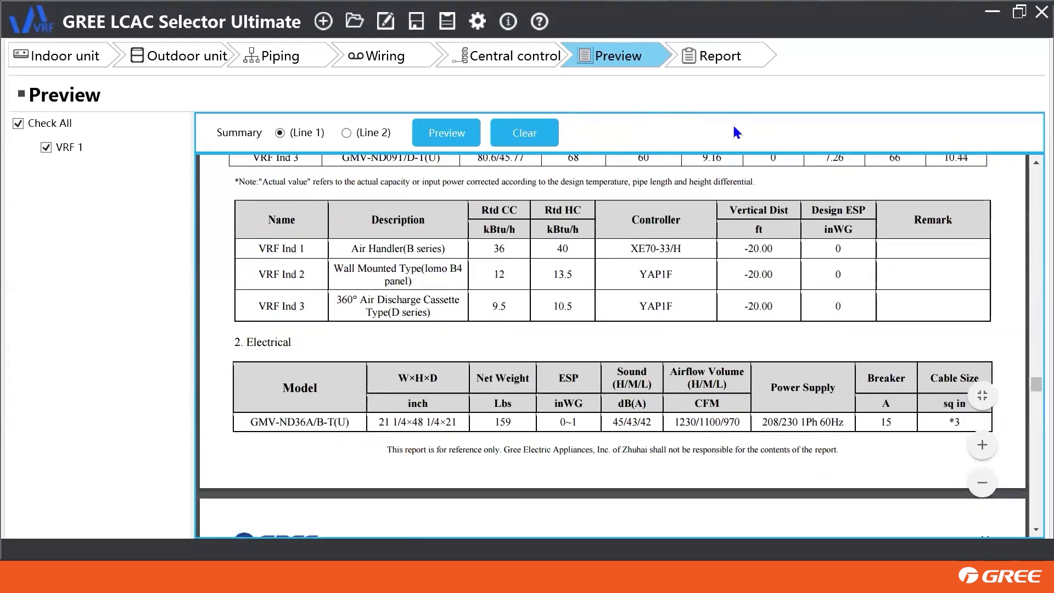
Set up the report export as a .doc summary with the name Training
left_click(731, 58)
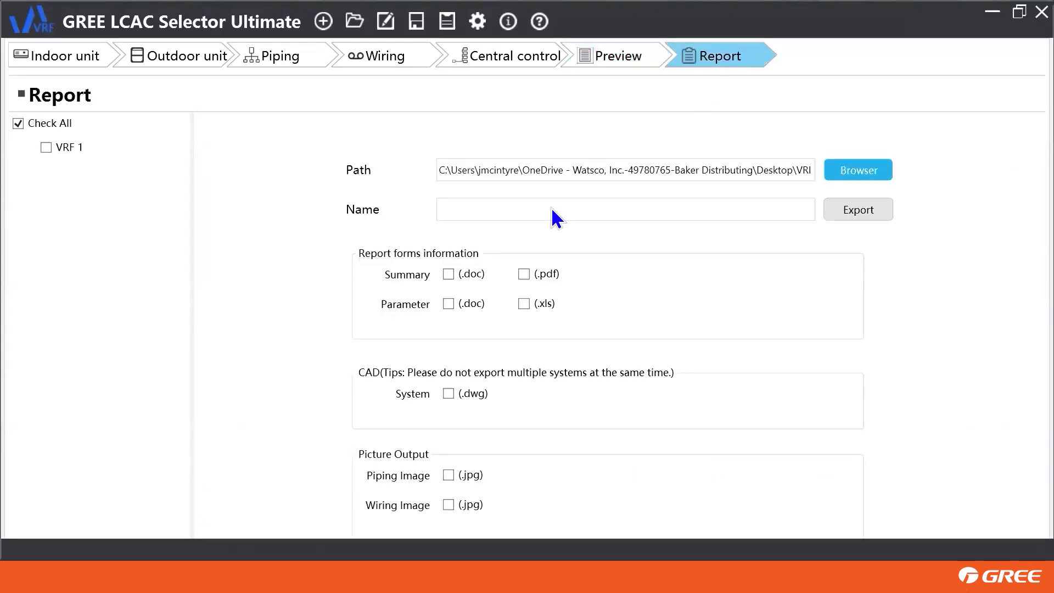
left_click(449, 274)
left_click(460, 209)
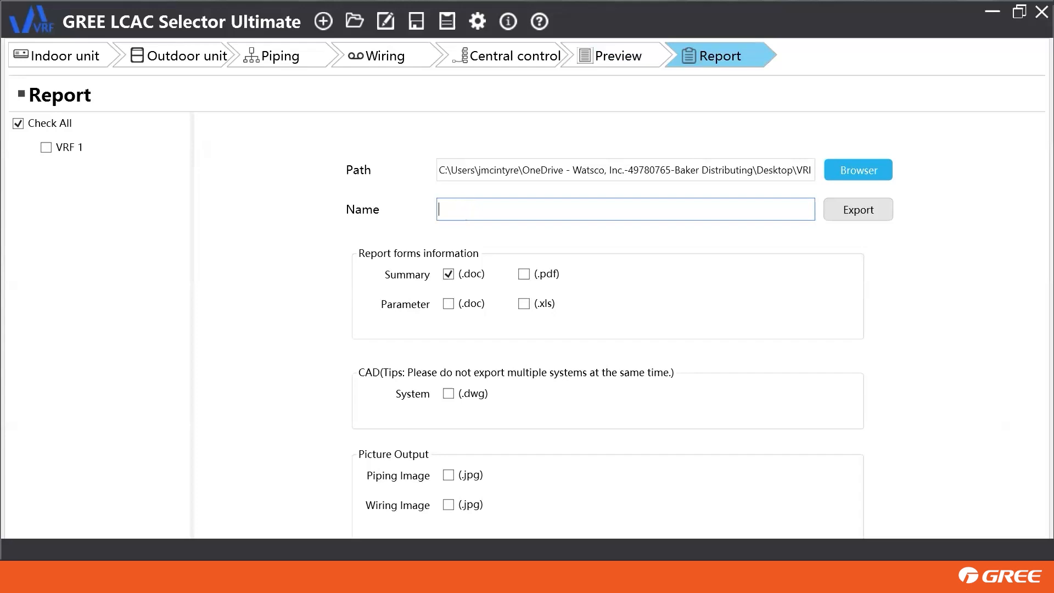
type("Training")
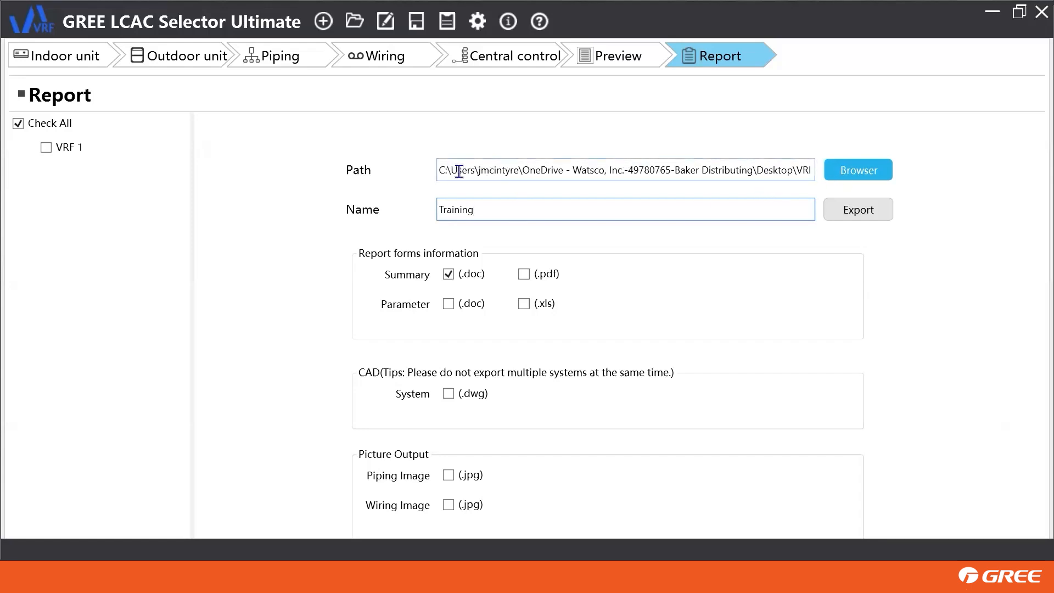
left_click(844, 173)
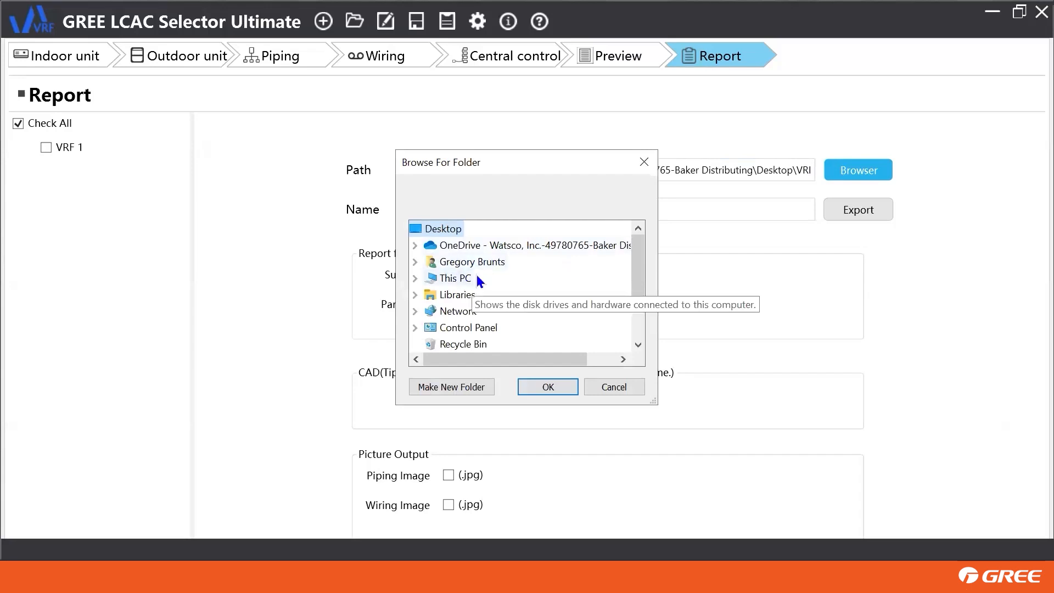
left_click(460, 278)
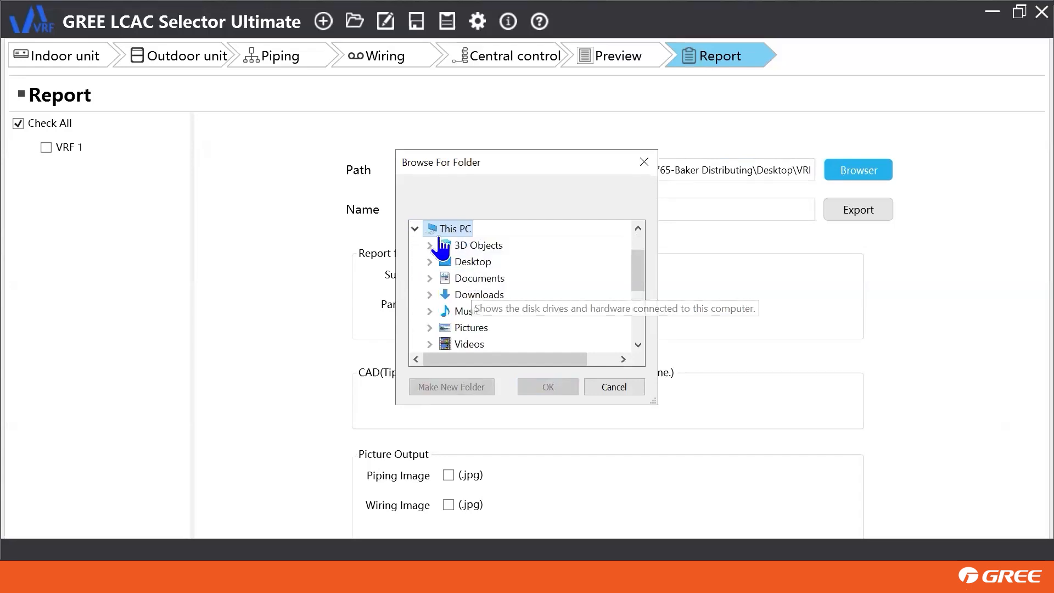
left_click(644, 162)
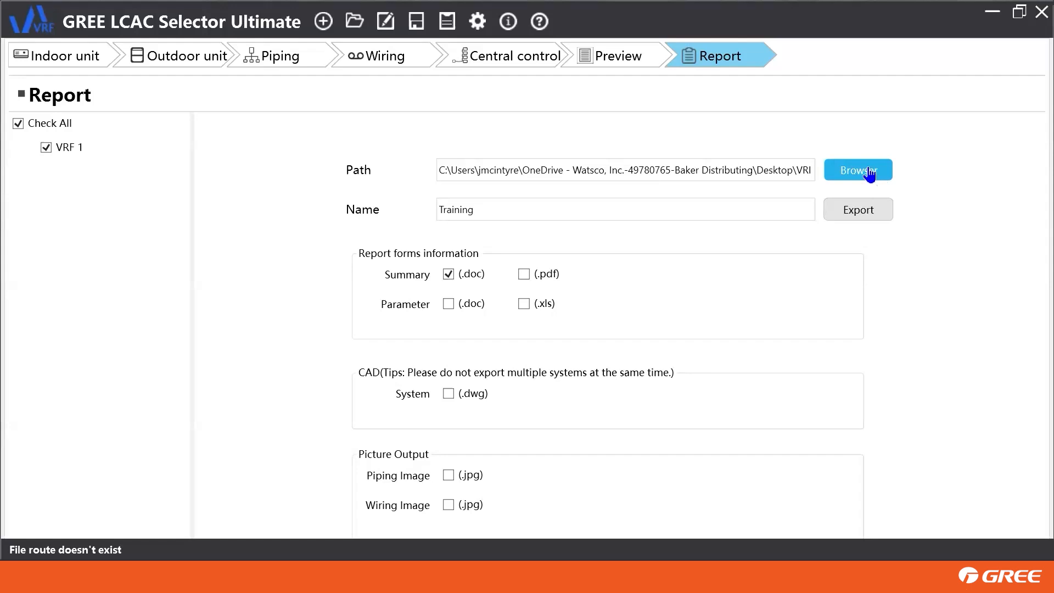
left_click(870, 173)
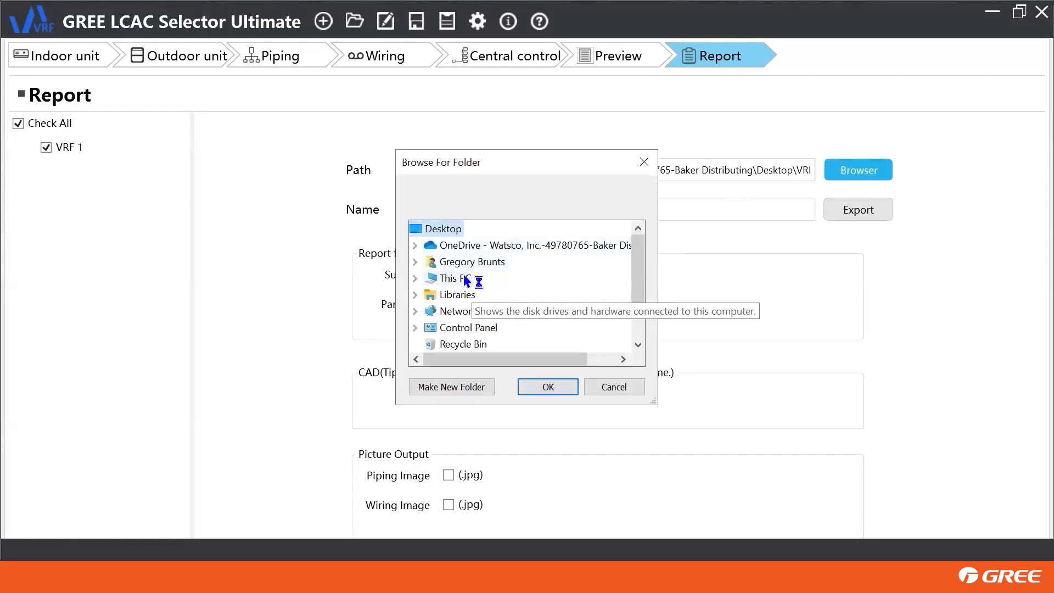
left_click(467, 278)
scroll(555, 266, "down", 3)
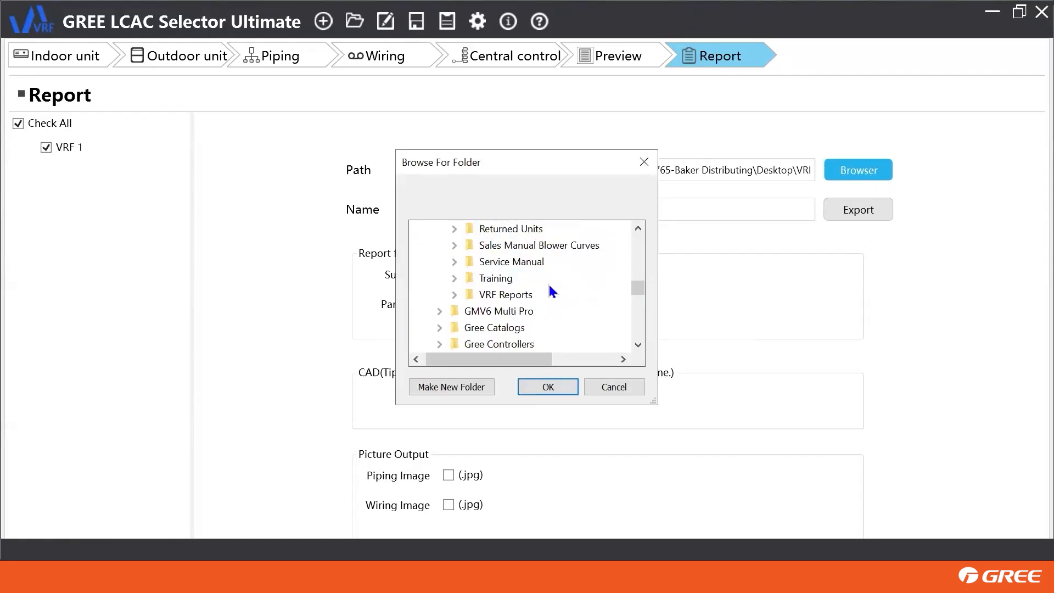
scroll(548, 289, "up", 10)
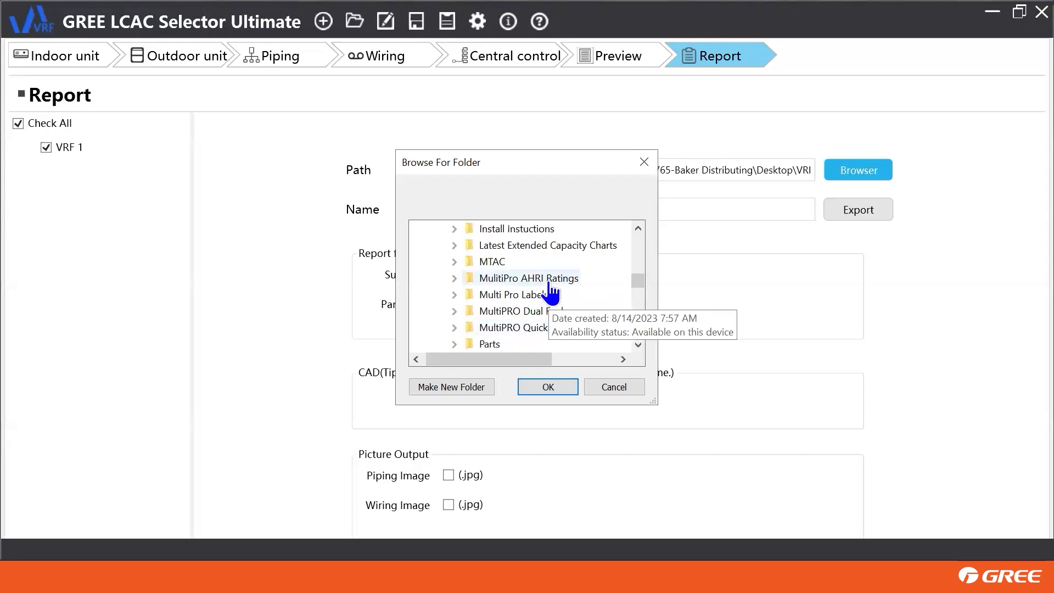
left_click(644, 163)
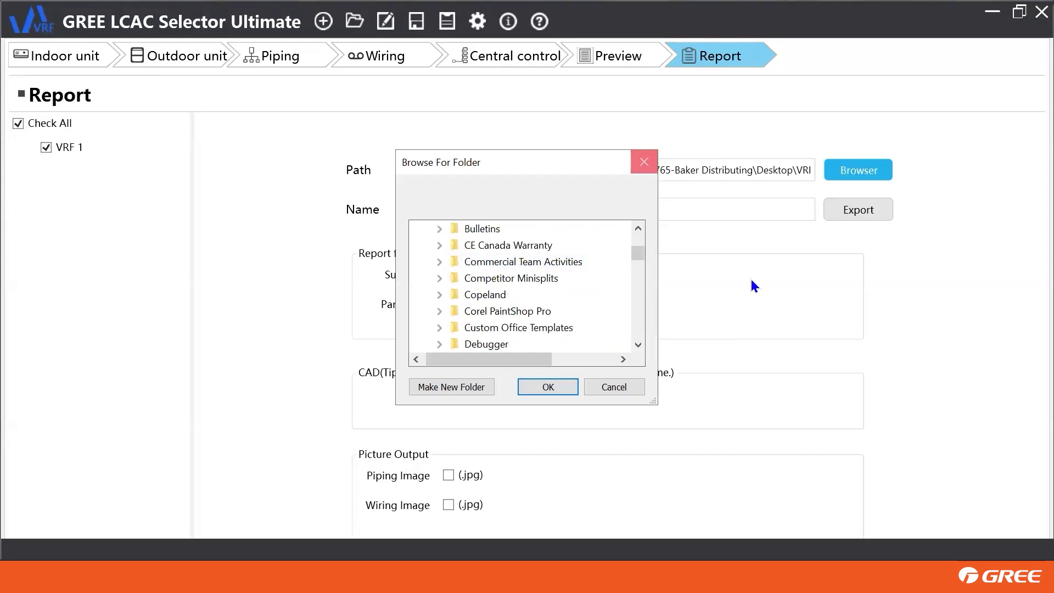
Try to export the VRF 1 summary report named Training to the existing path
left_click(860, 206)
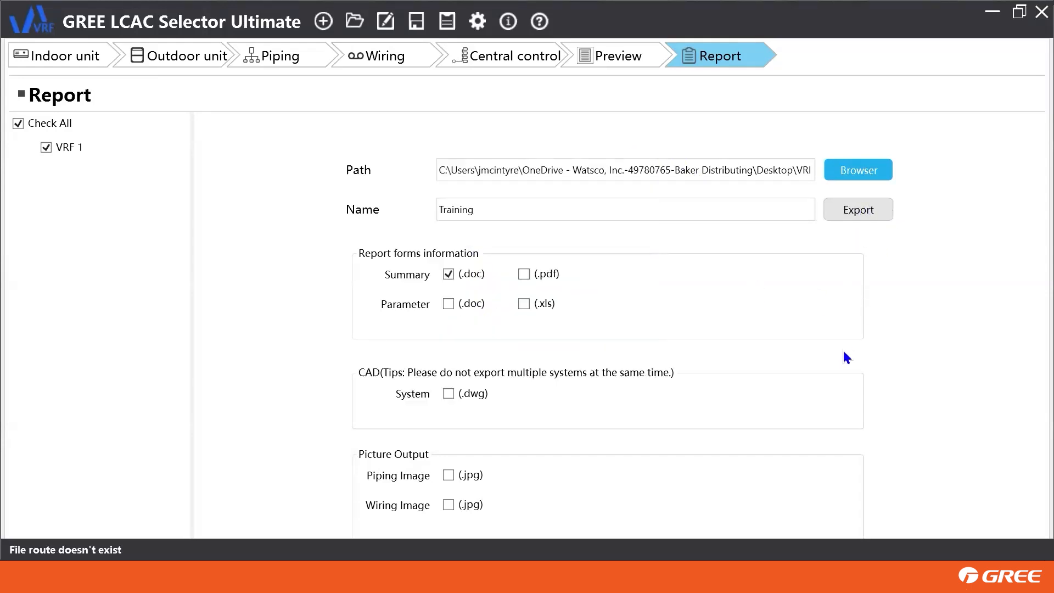